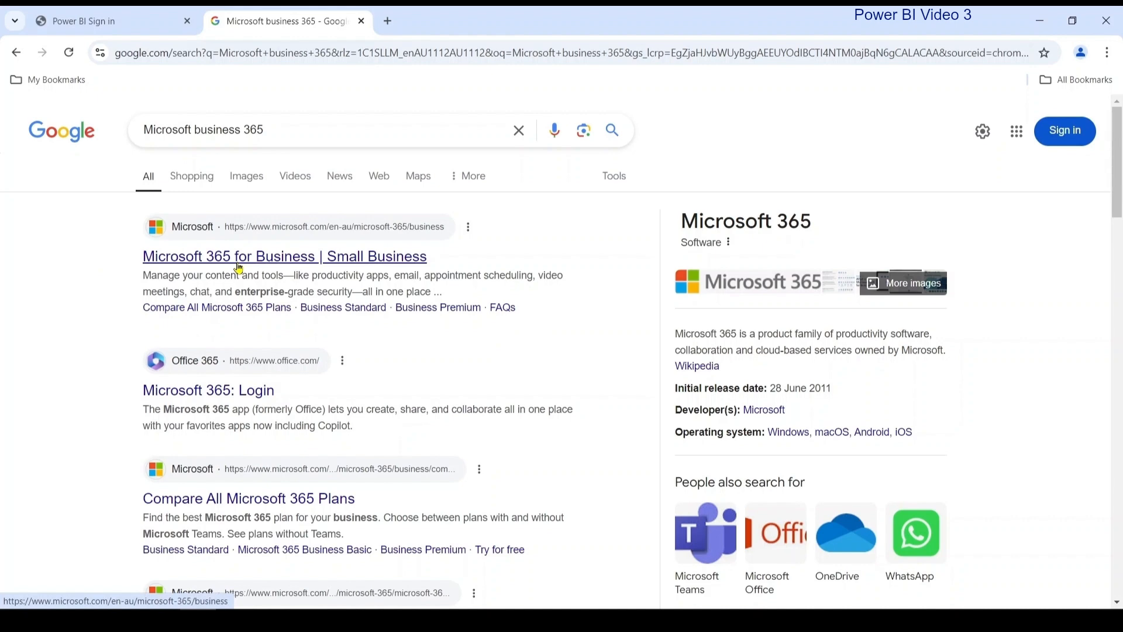
Step: Open the Microsoft 365 for Business page from the search results and start the one-month free trial of Microsoft 365 Business Basic
click(239, 267)
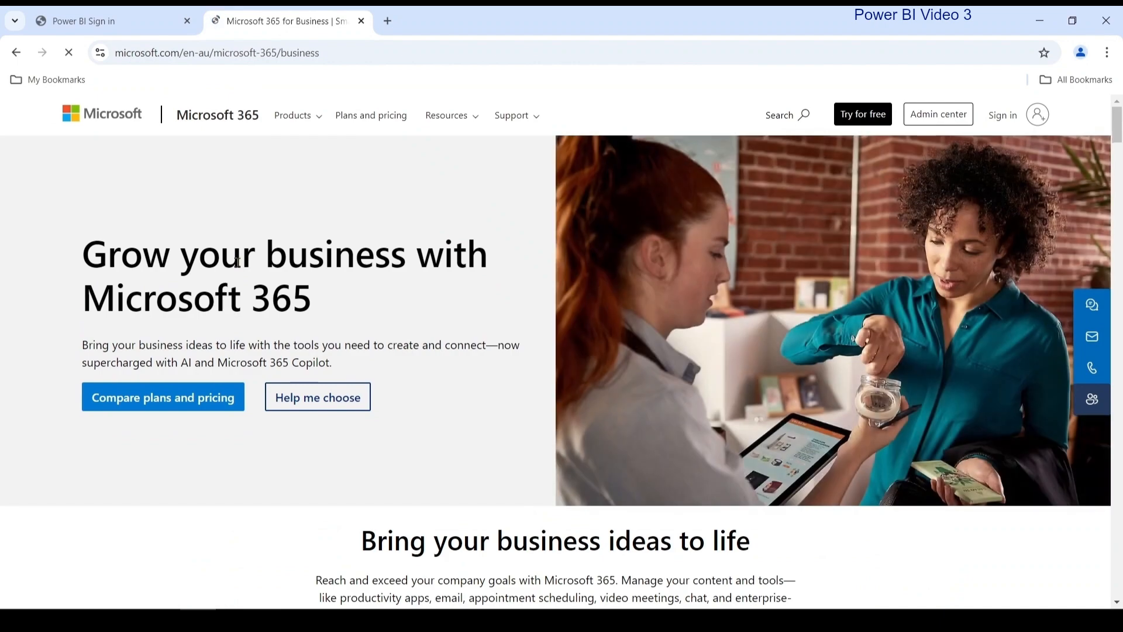
scroll(328, 310, down, 7)
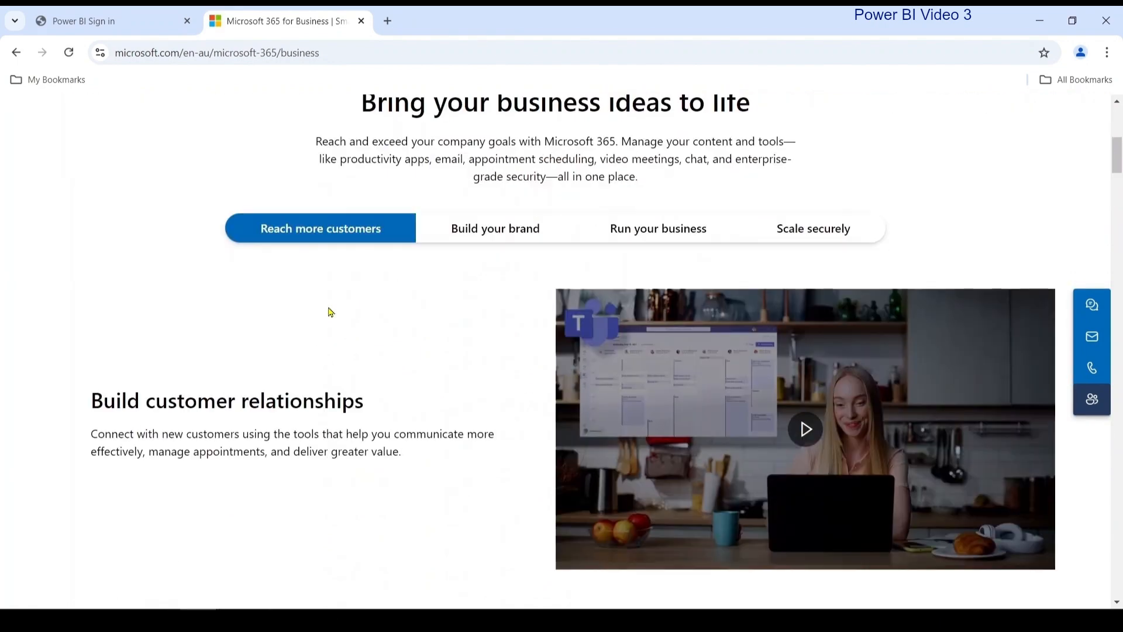
scroll(328, 310, down, 6)
scroll(330, 311, down, 4)
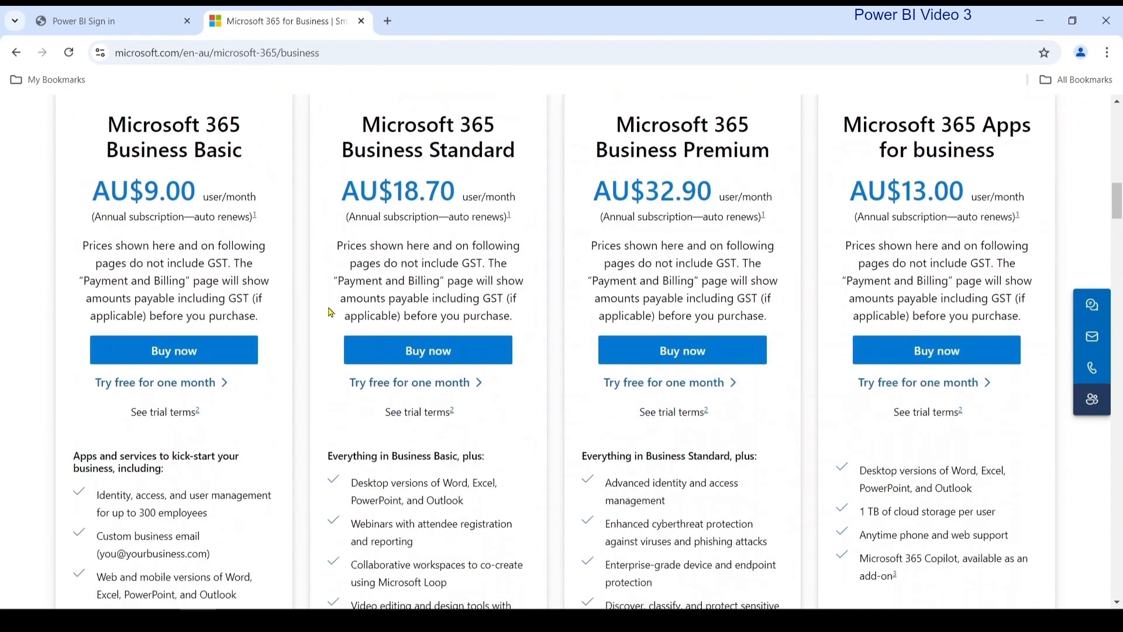
drag(113, 125, 245, 155)
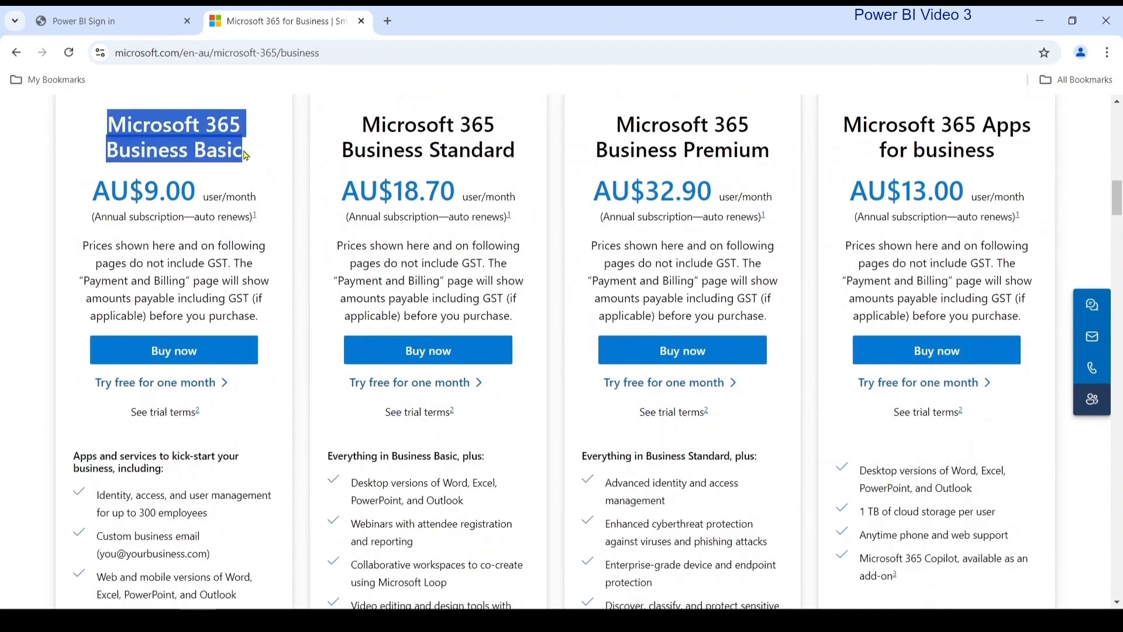
click(26, 234)
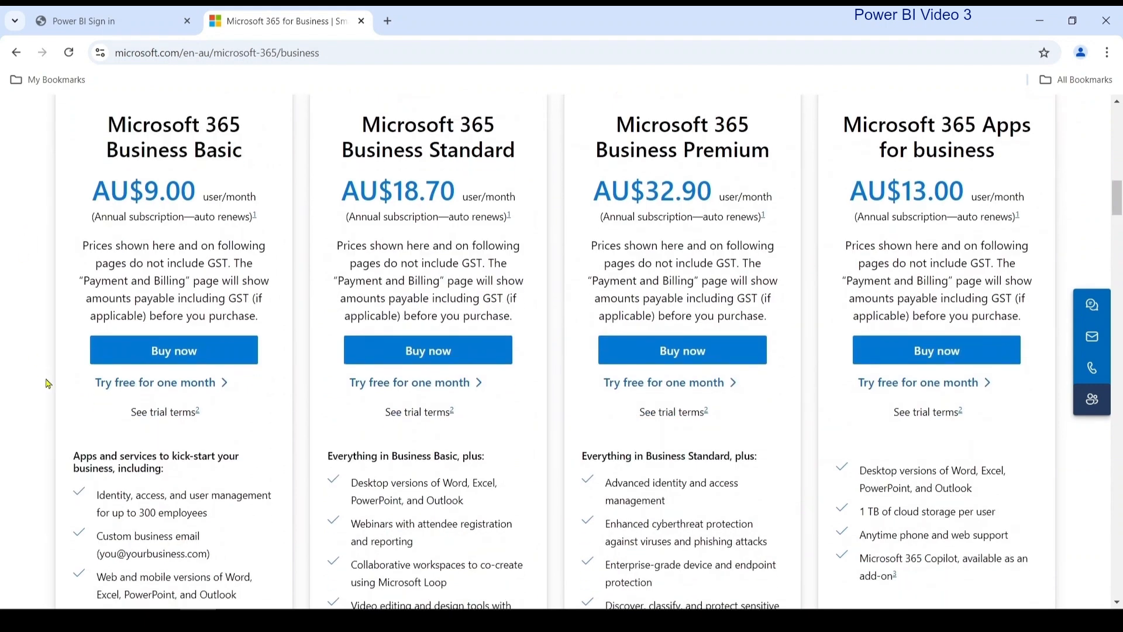
click(146, 392)
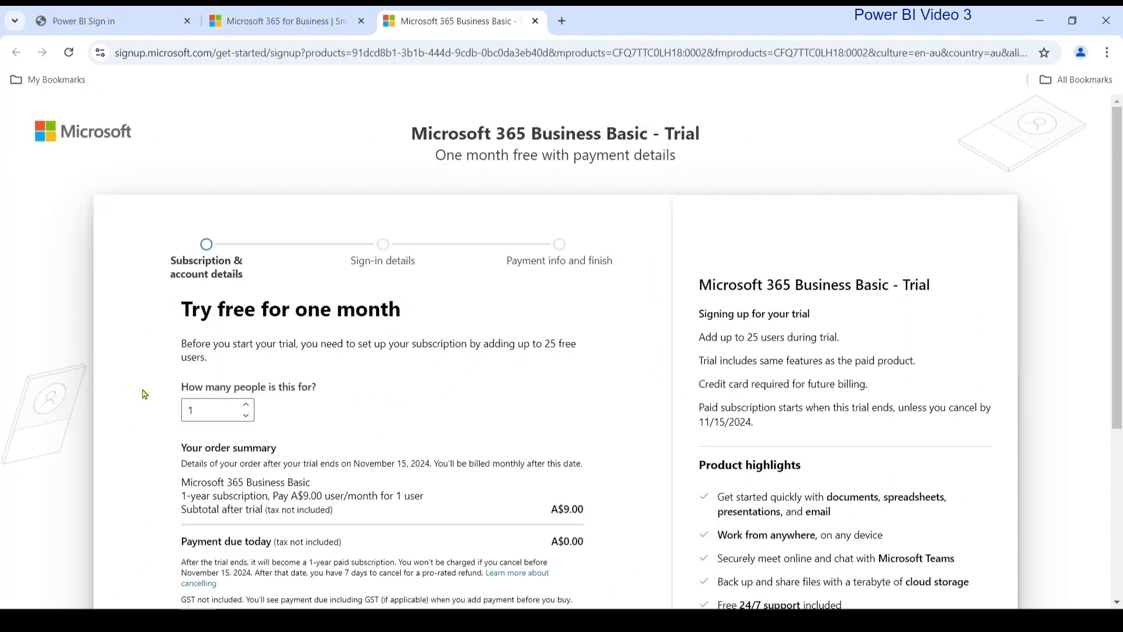
Step: Continue the trial for one user, submit the email address, and choose to set up a new account
scroll(145, 394, down, 1)
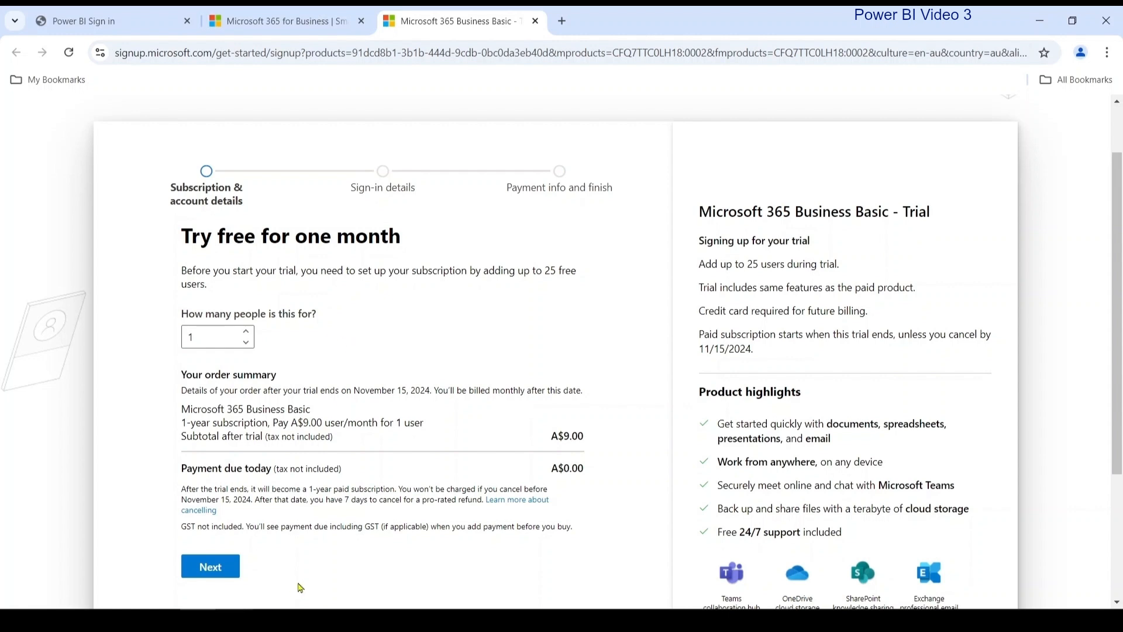
click(203, 568)
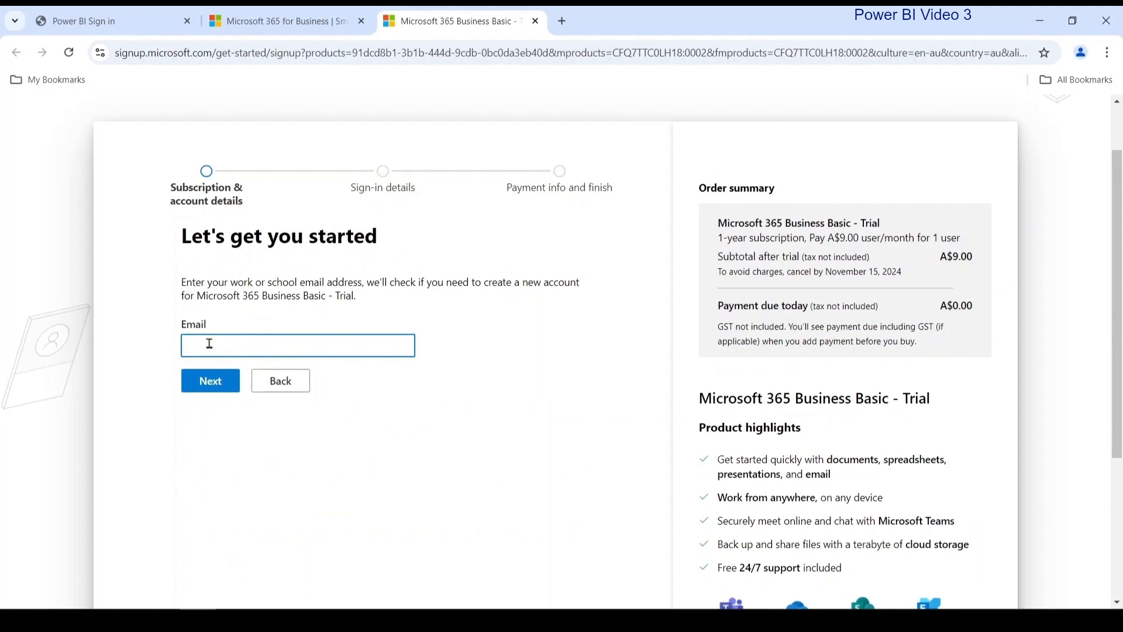
click(195, 384)
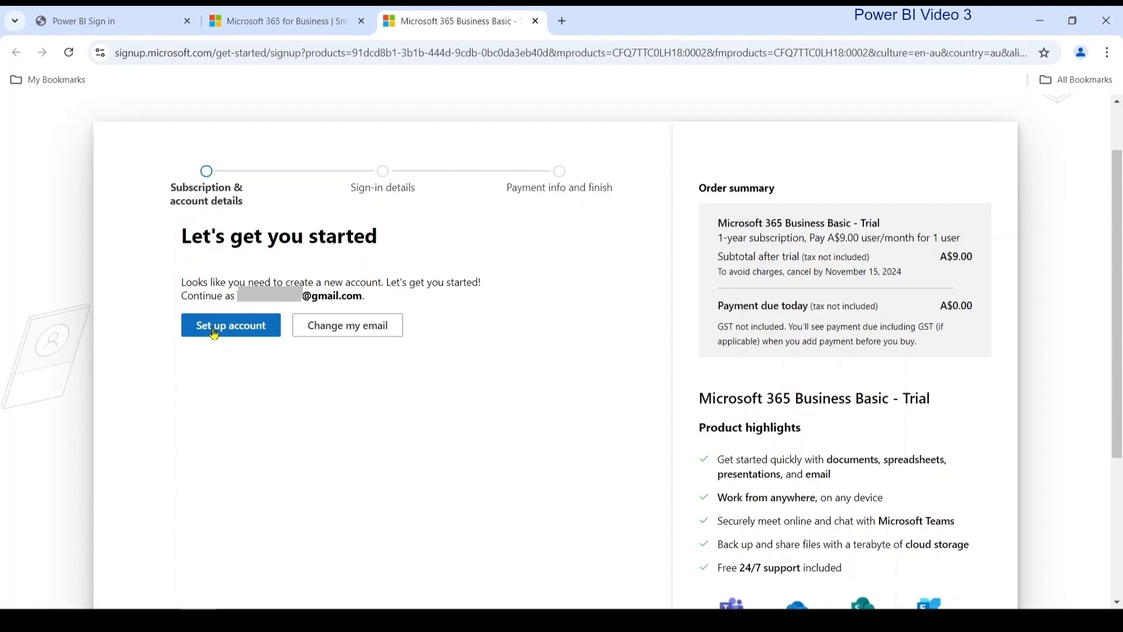
click(214, 334)
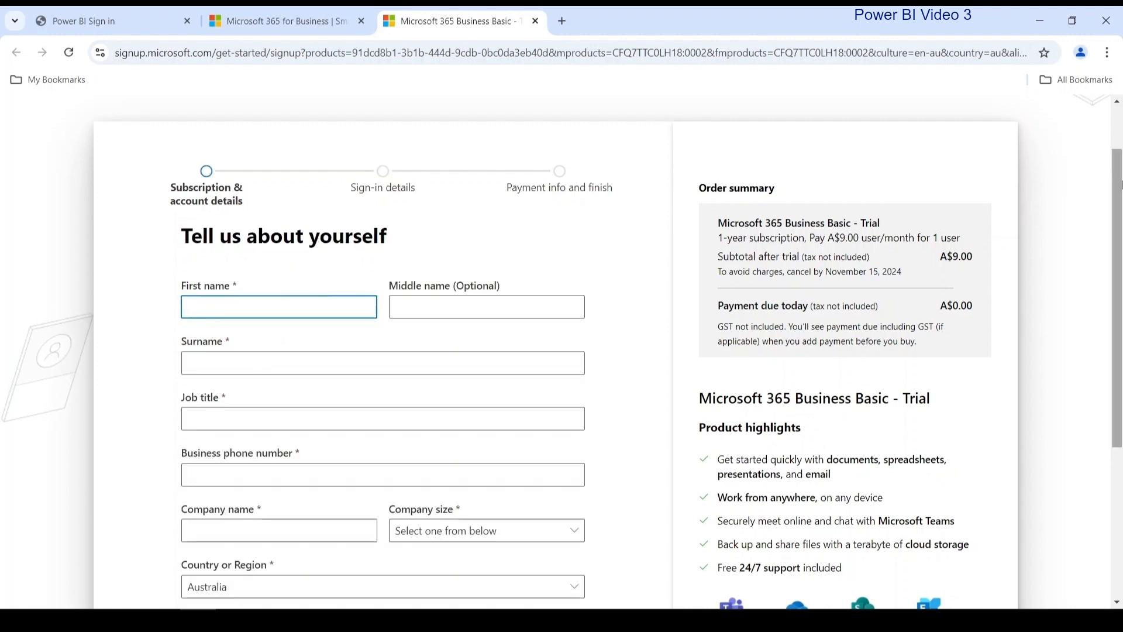
Step: Complete the form about yourself with the required name, job, phone and company details for Australia, and submit it
drag(1119, 191, 1119, 171)
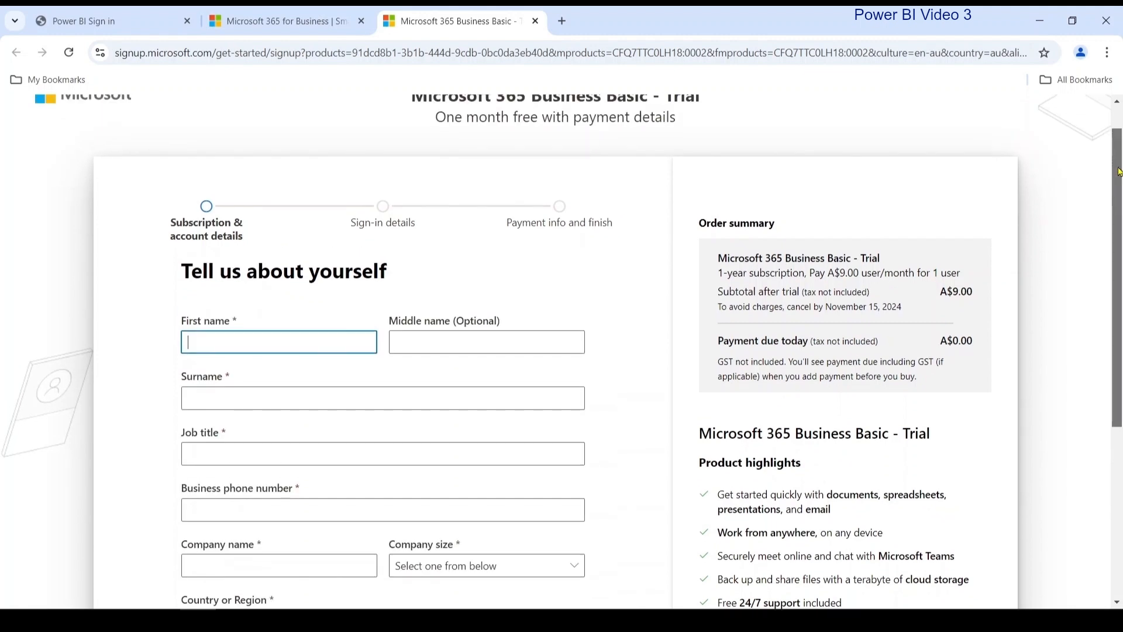
scroll(1119, 172, down, 5)
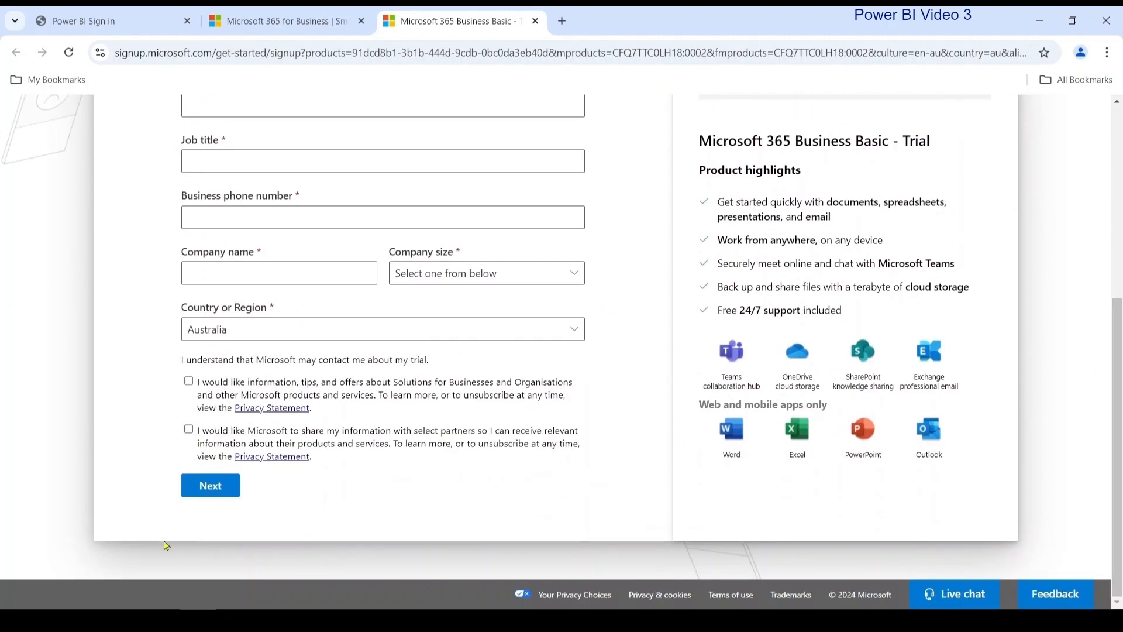
click(211, 487)
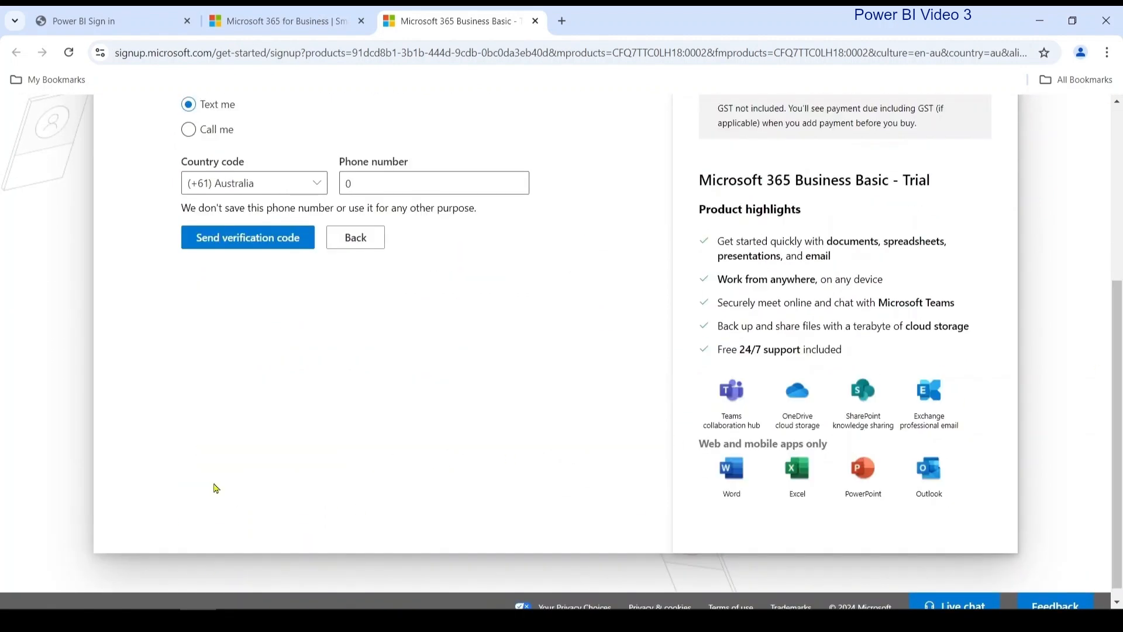
Step: Enter the phone number for the security check under the Australian country code and request a verification code by text message
scroll(215, 488, up, 5)
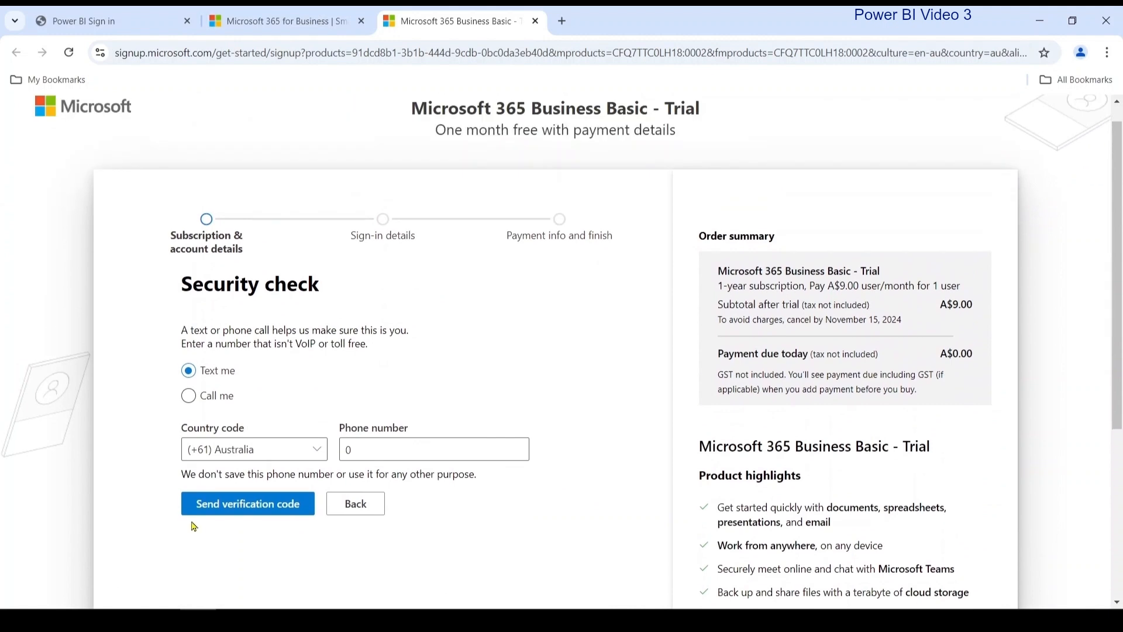
click(448, 479)
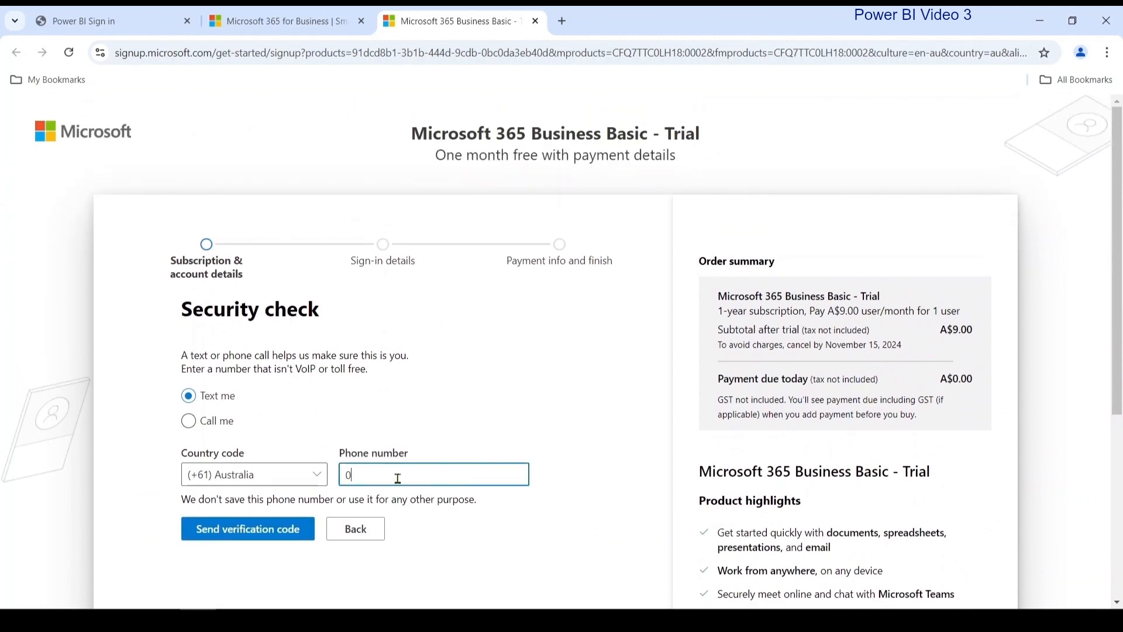
drag(398, 477, 287, 479)
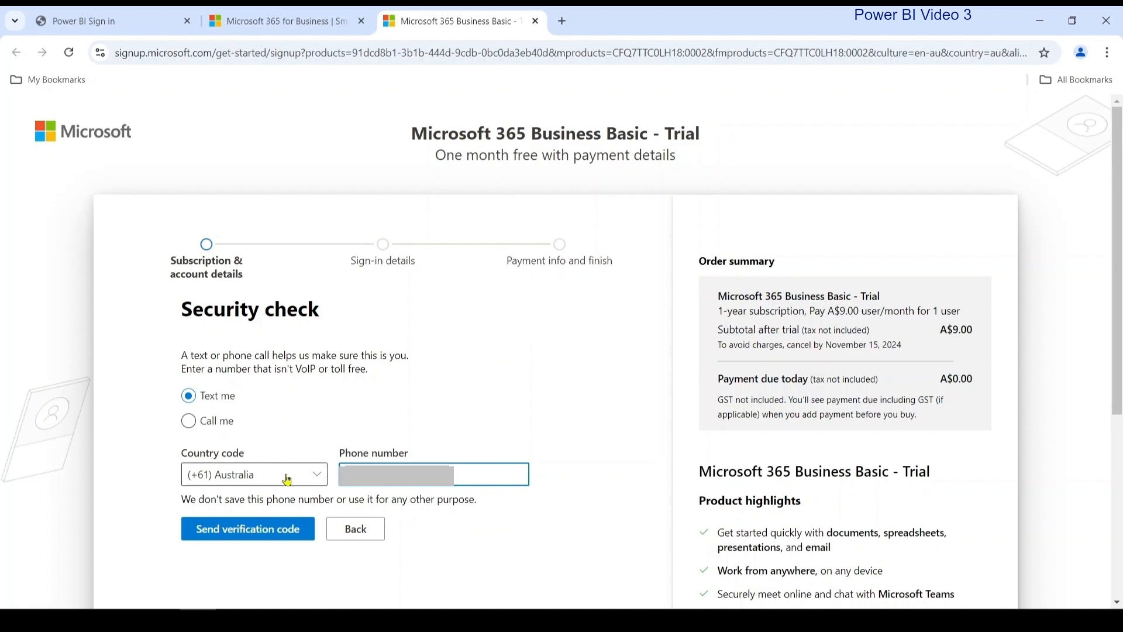
click(265, 588)
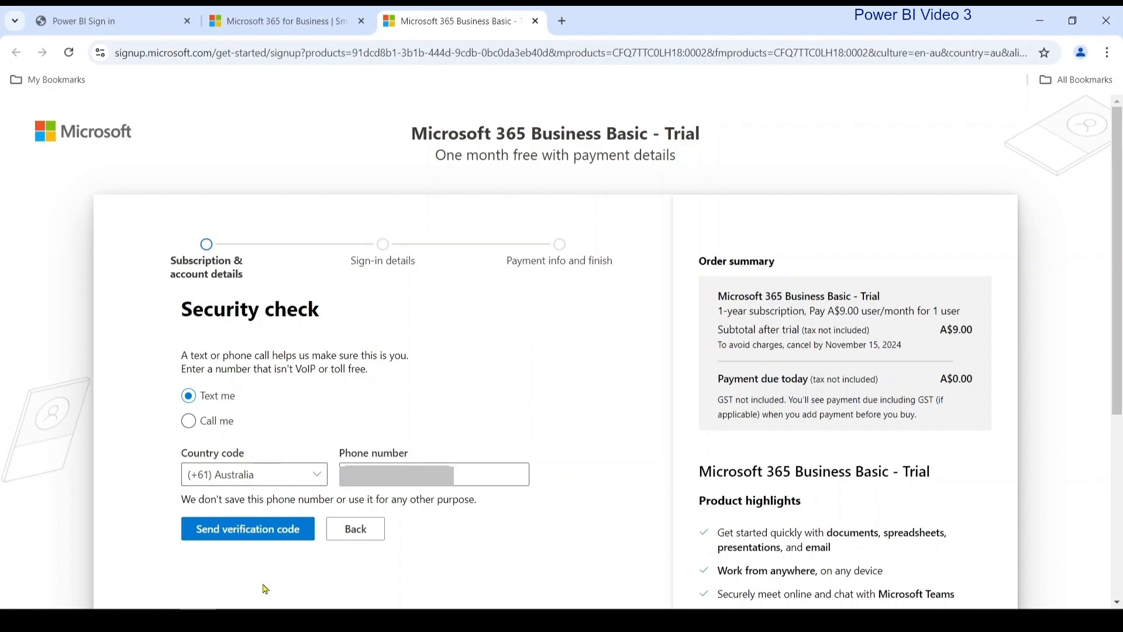
click(230, 540)
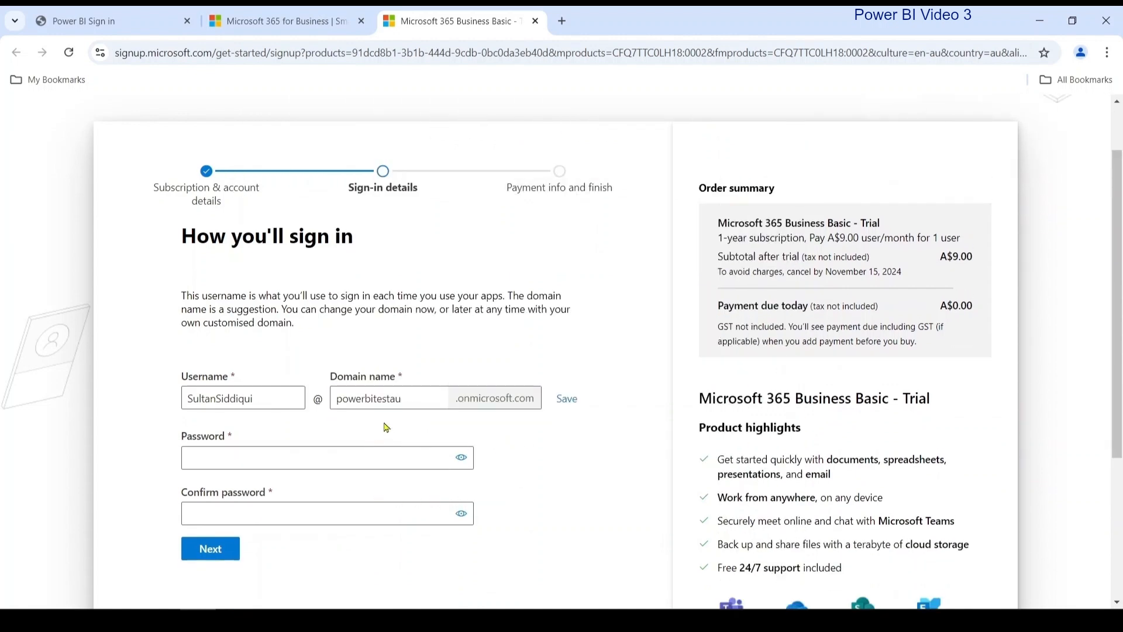
drag(337, 400, 370, 400)
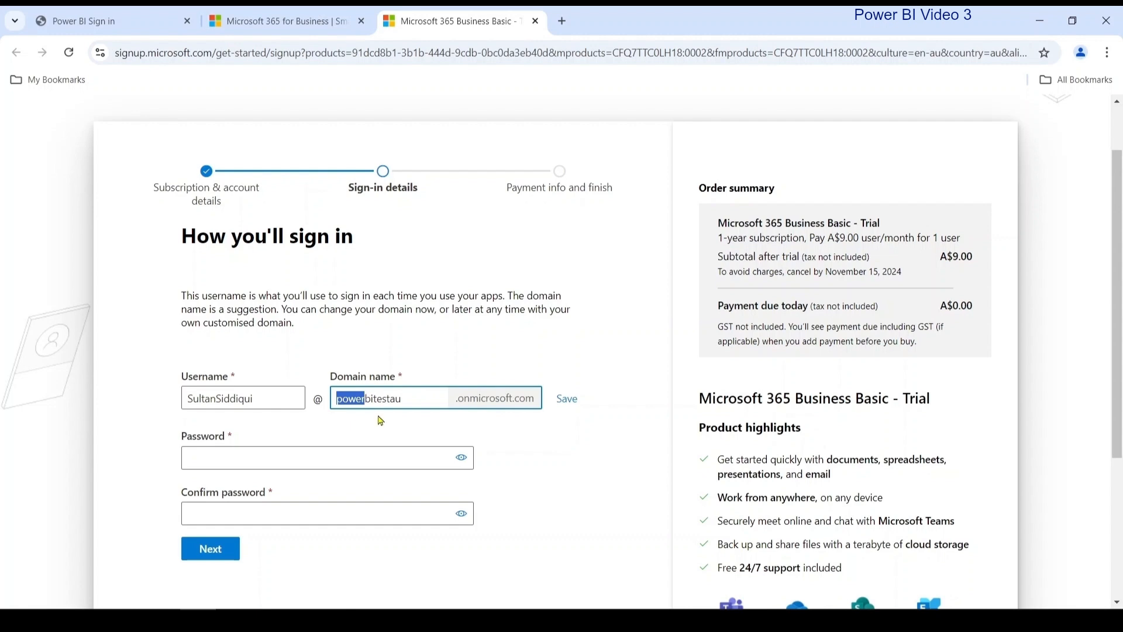
click(374, 399)
click(366, 399)
Step: Enter and confirm the new account's password, submit the sign-in details, and decline to save the password in the browser
click(324, 455)
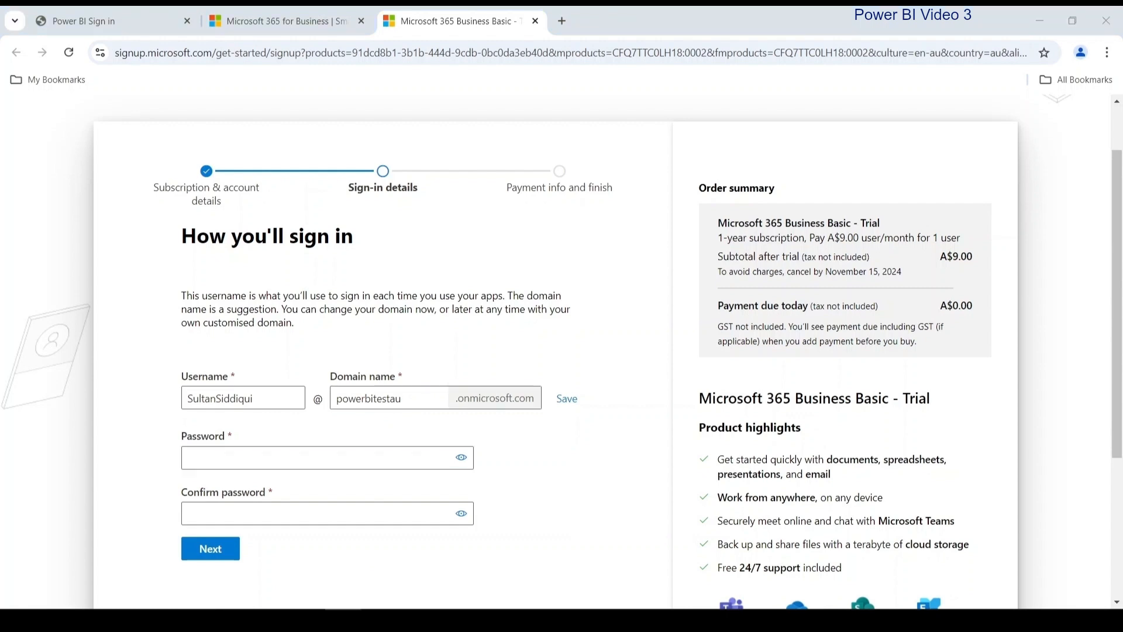
click(344, 462)
key(ctrl+v)
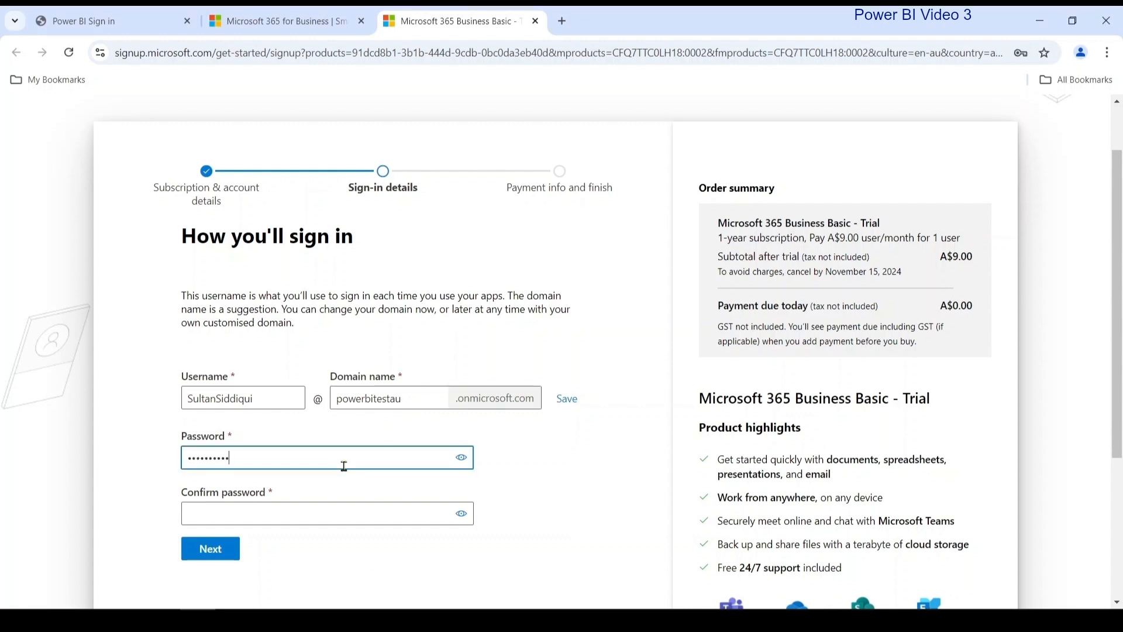
click(321, 515)
key(ctrl+v)
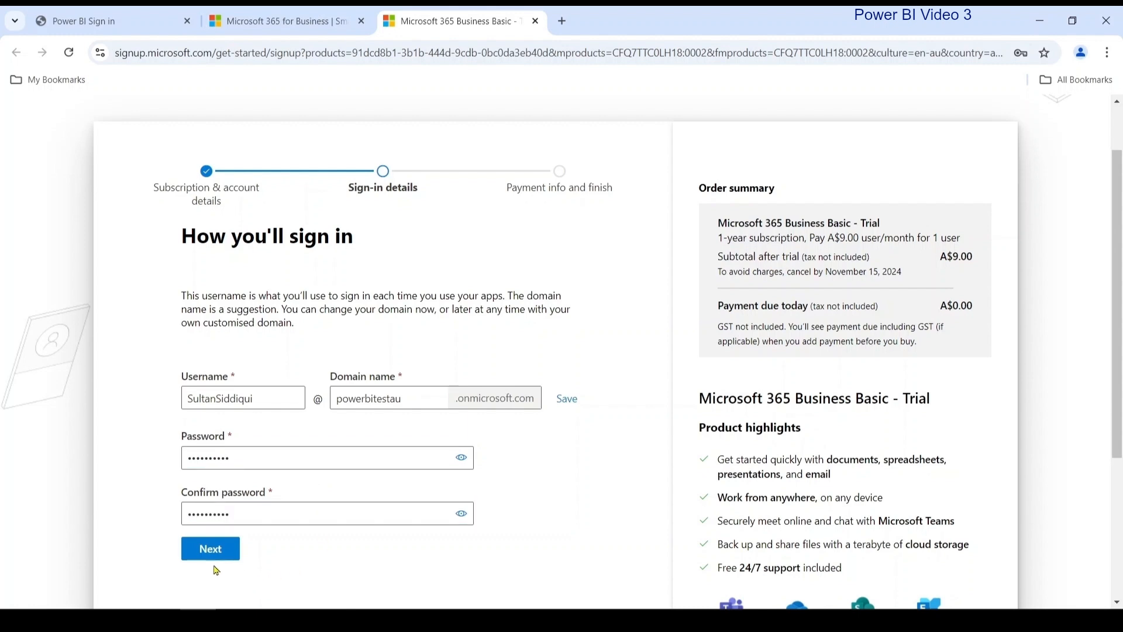
click(207, 559)
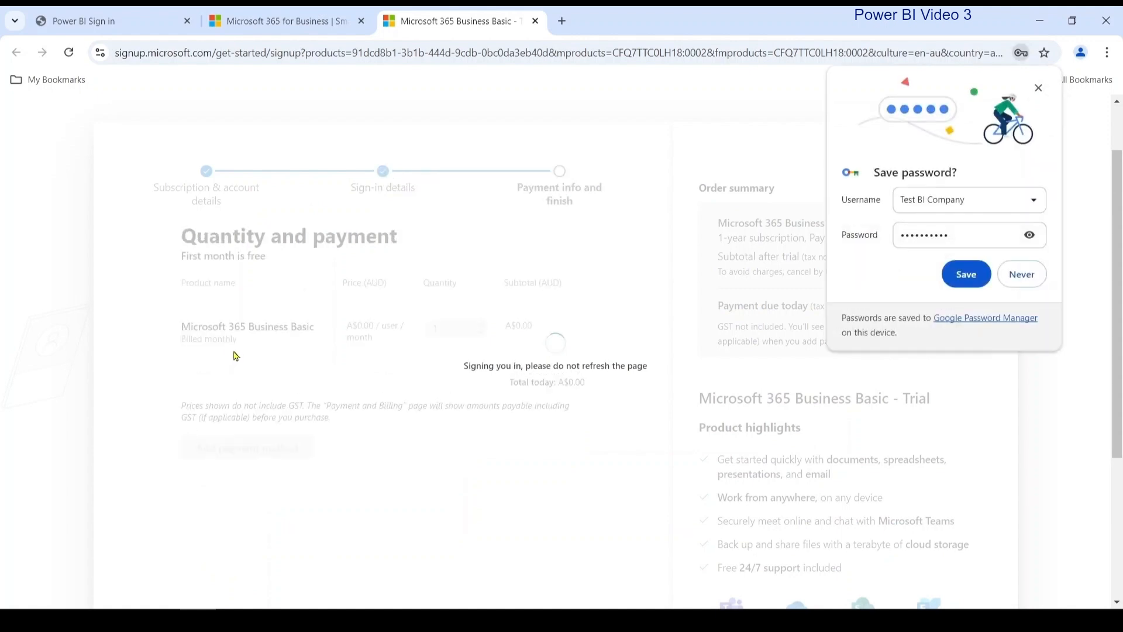
click(1028, 282)
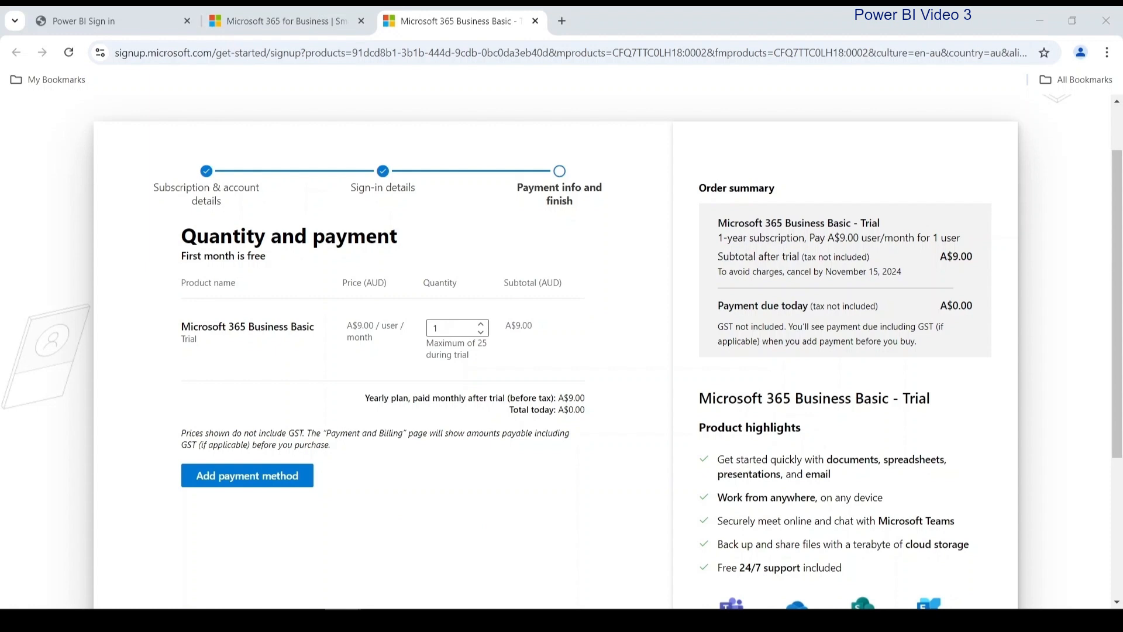
Step: Switch to a blank Notepad document and paste the new account's sign-in email address into it
drag(295, 230, 334, 227)
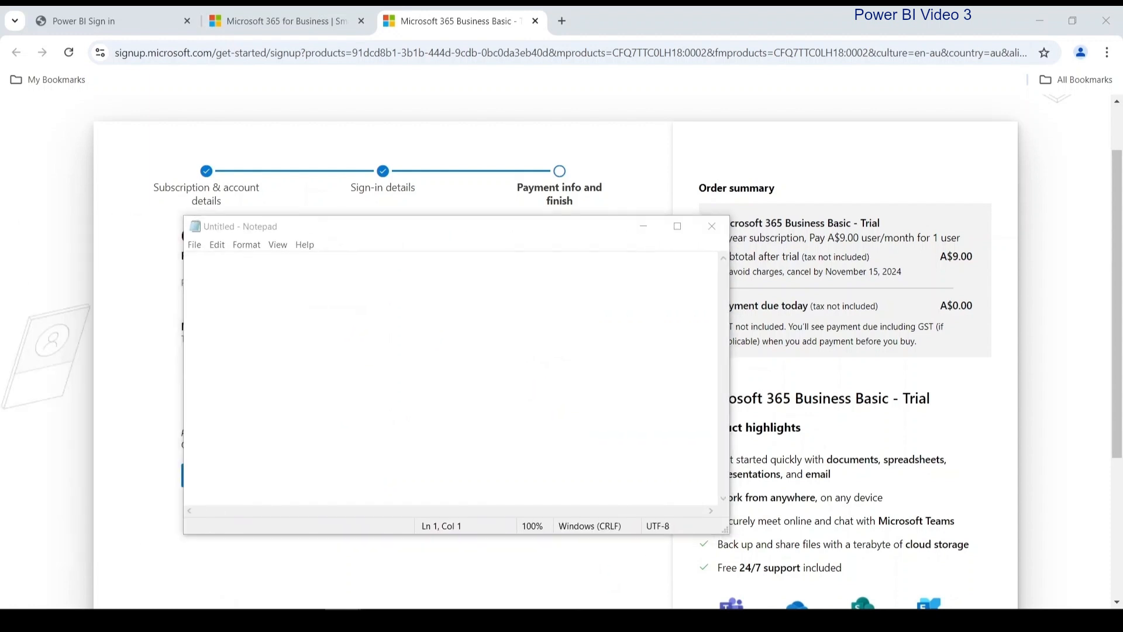
click(293, 299)
key(ctrl+v)
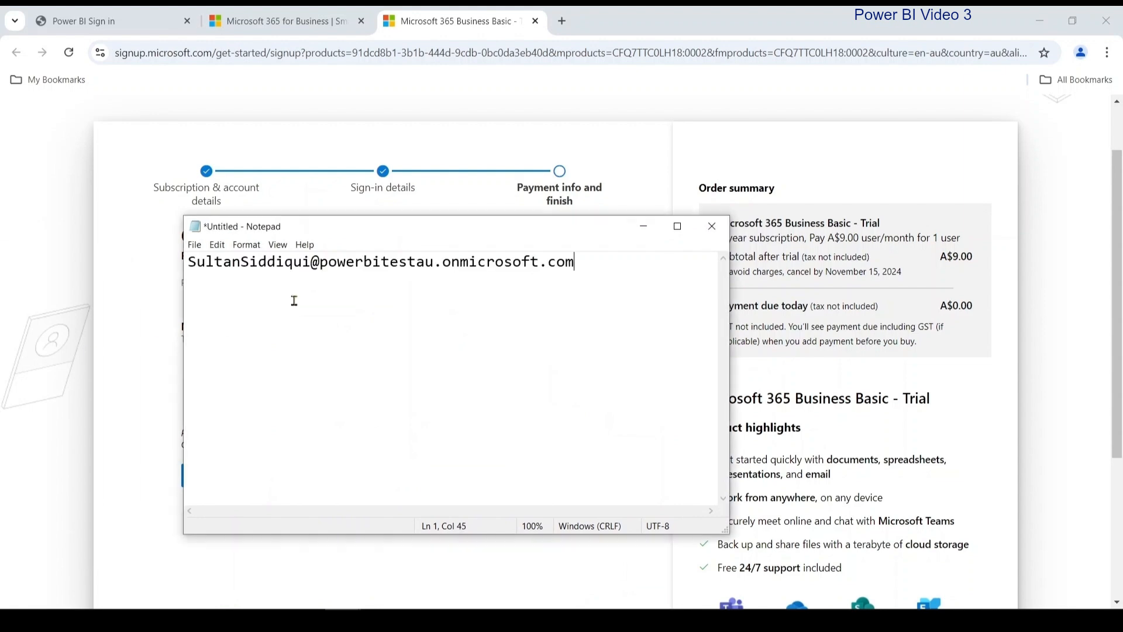
Step: Copy the account's email address from the note and minimise the Notepad window
drag(187, 262, 107, 246)
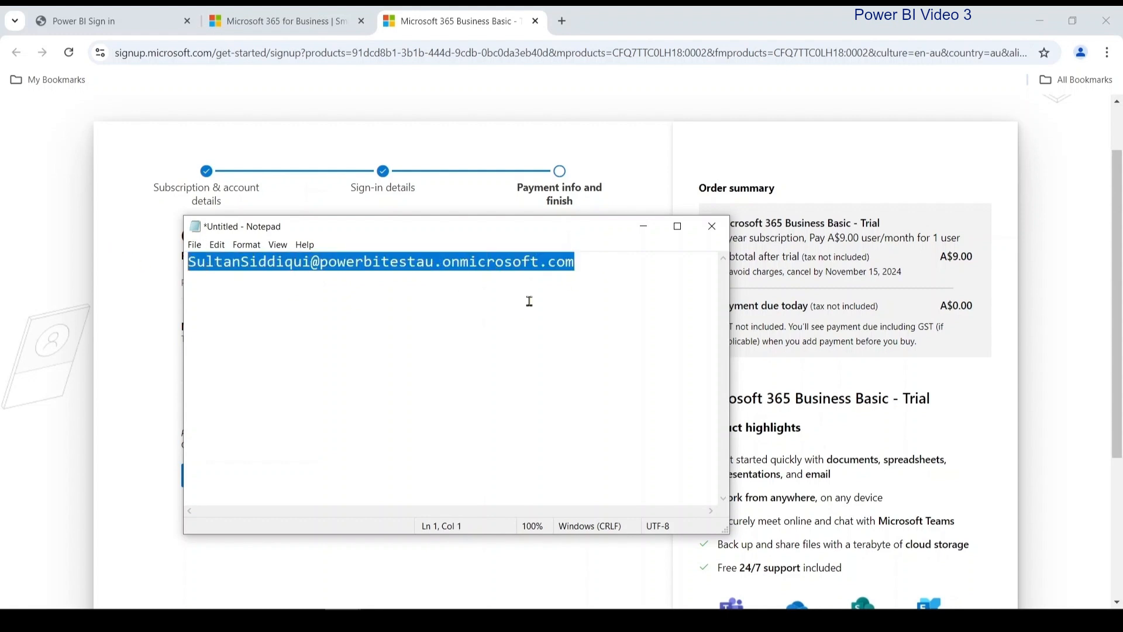
right_click(533, 266)
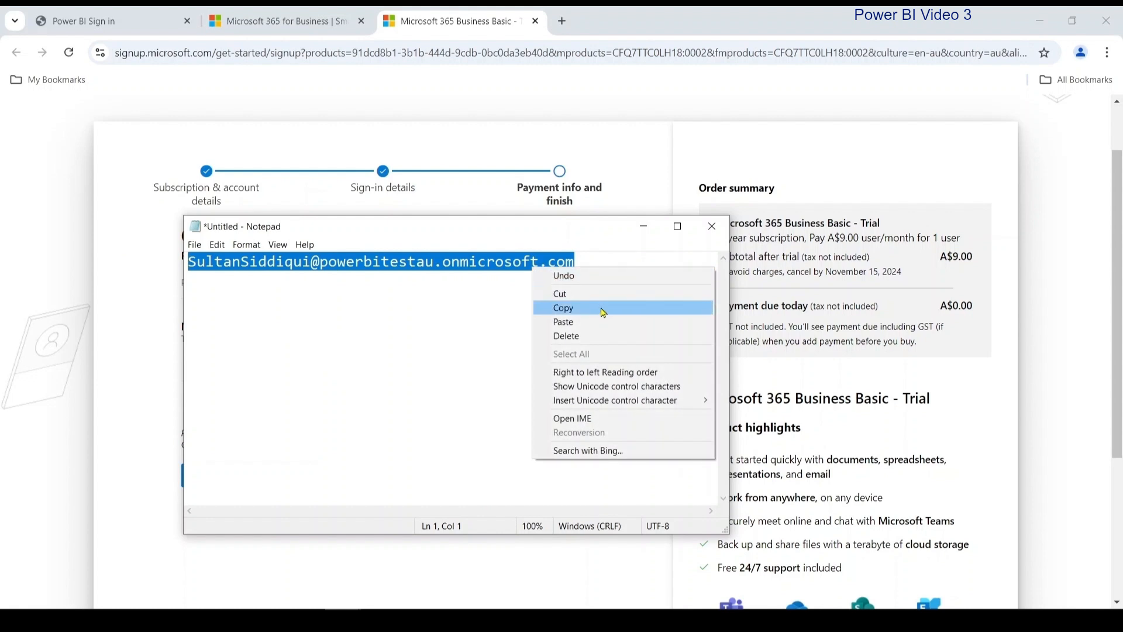
click(603, 312)
click(540, 396)
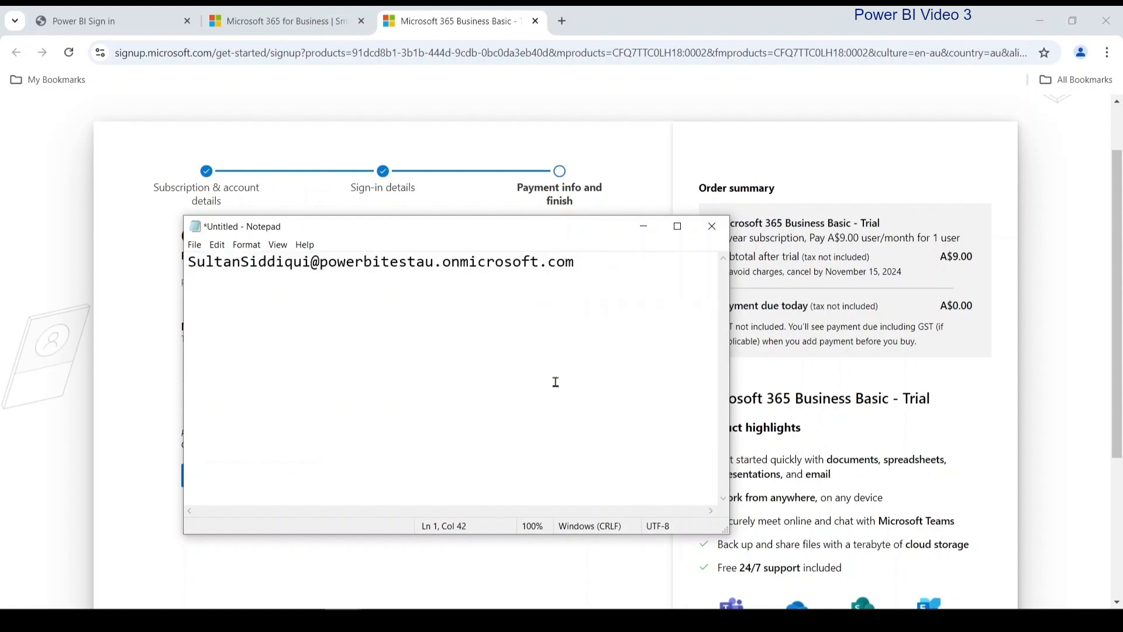
click(643, 226)
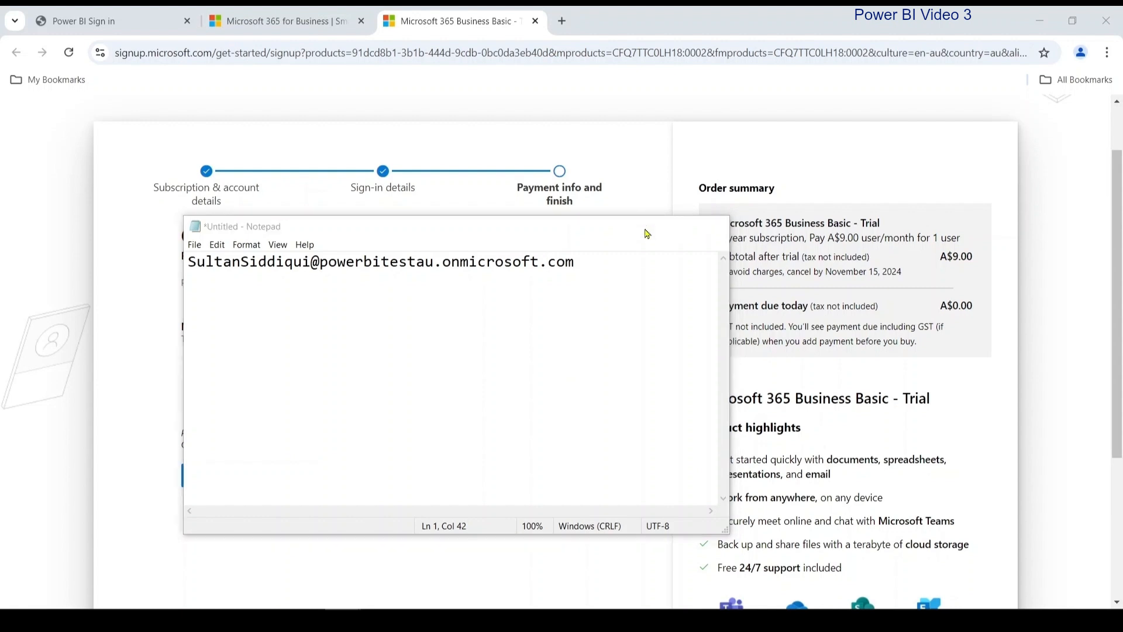
Step: Switch to the Power BI sign-in page, enter the new account's email address, submit it, and check the signed-in account
click(92, 23)
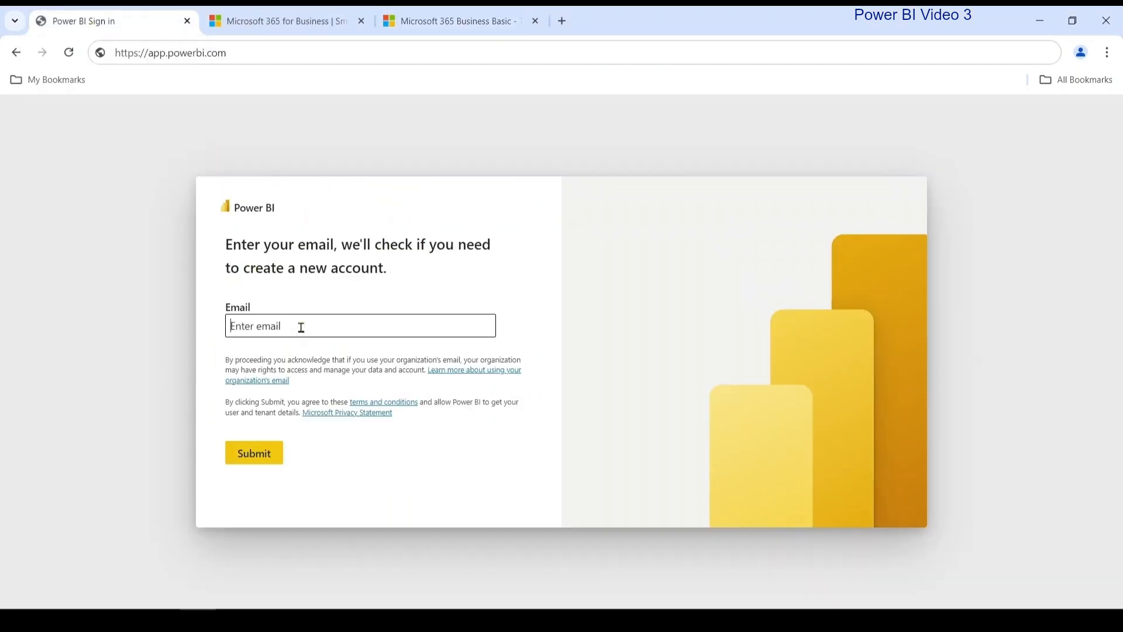
key(ctrl+v)
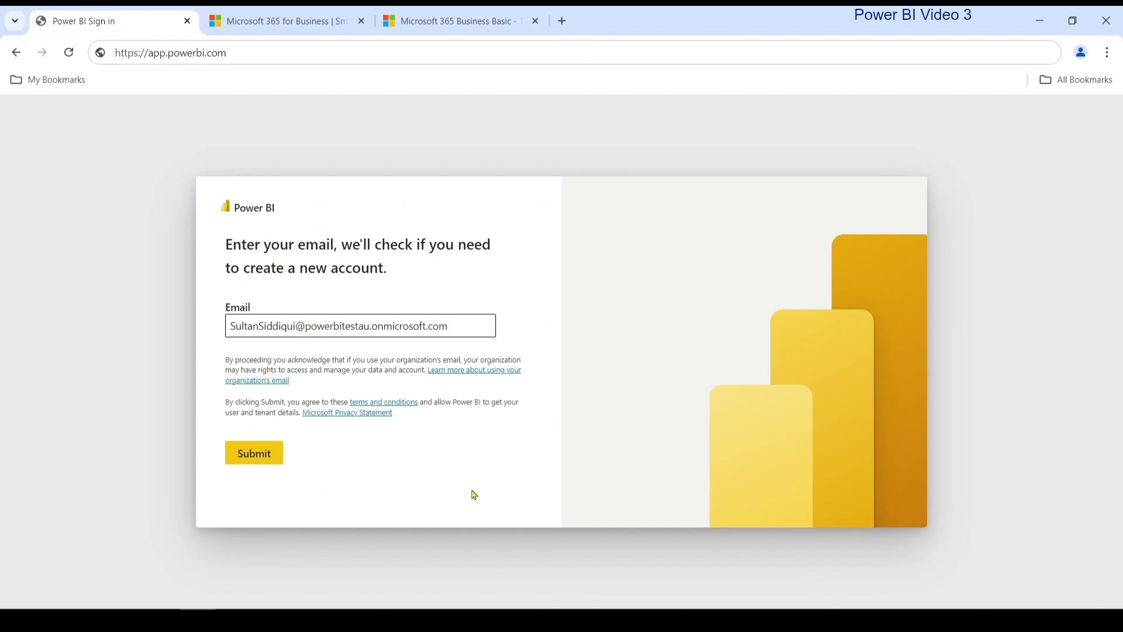
click(261, 455)
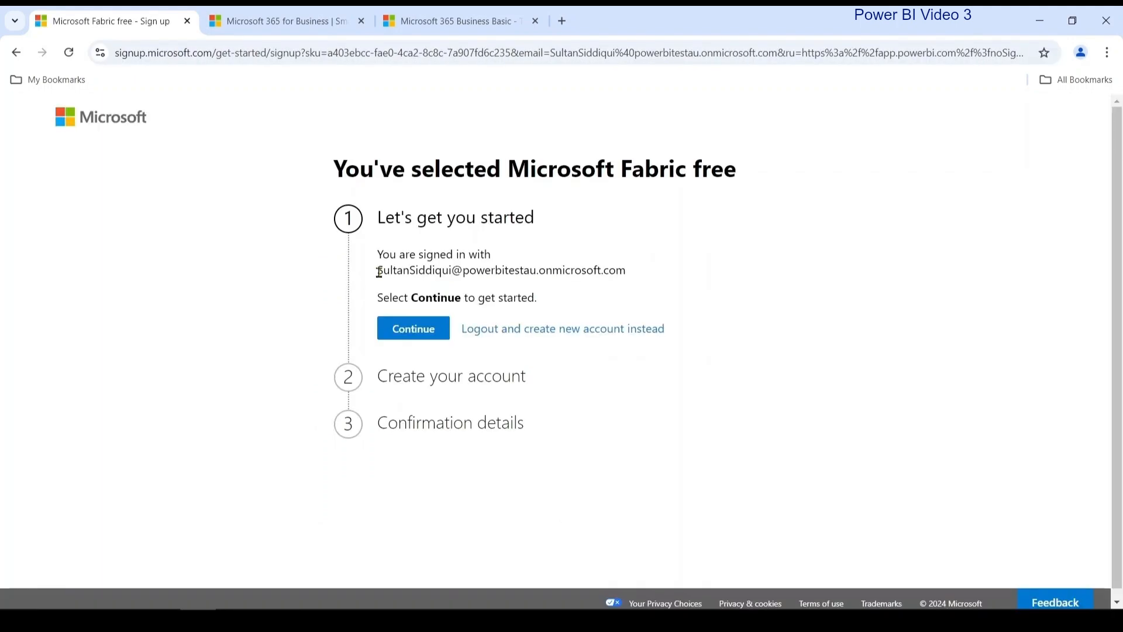
drag(378, 270, 645, 279)
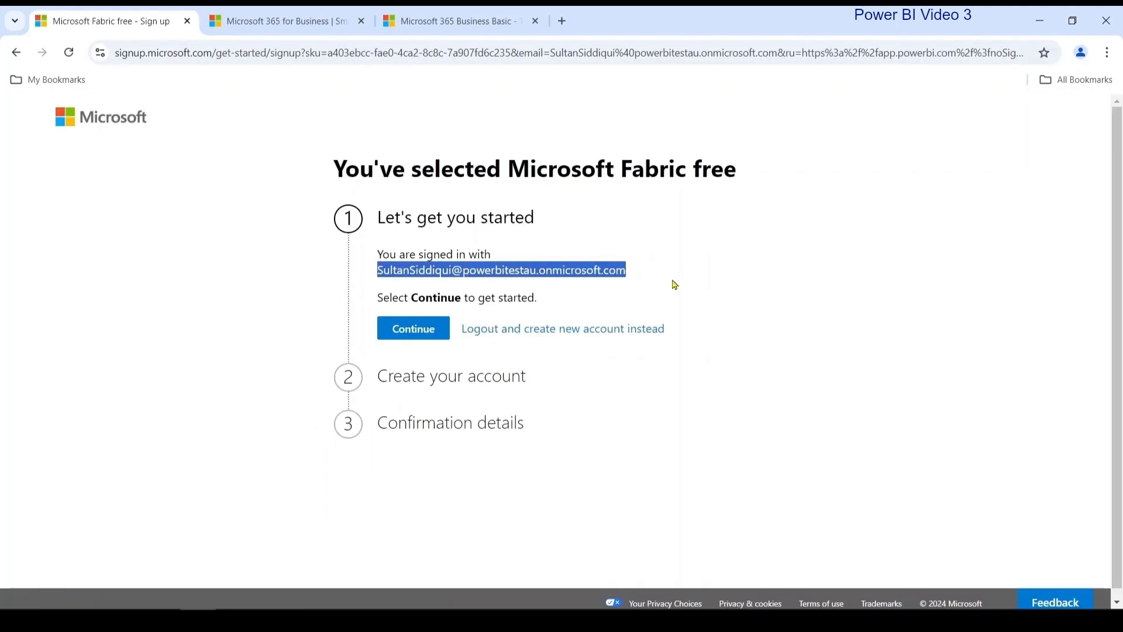
click(675, 285)
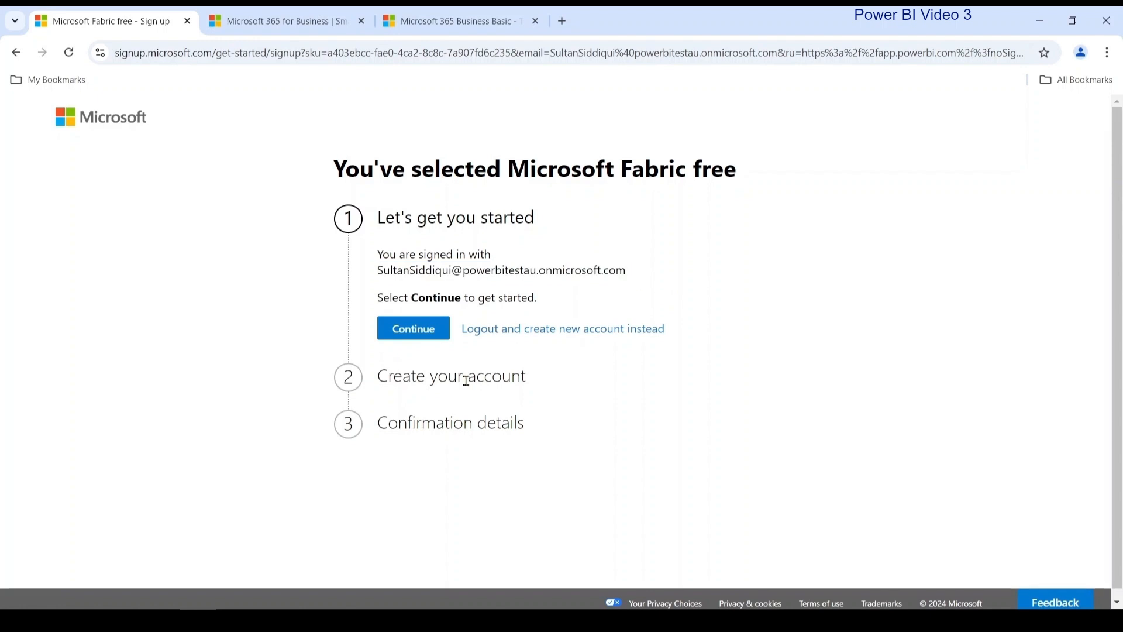
Step: Complete the Microsoft Fabric free sign-up with Australia as the country and a business phone number, and open the Power BI service
click(406, 337)
scroll(927, 304, down, 2)
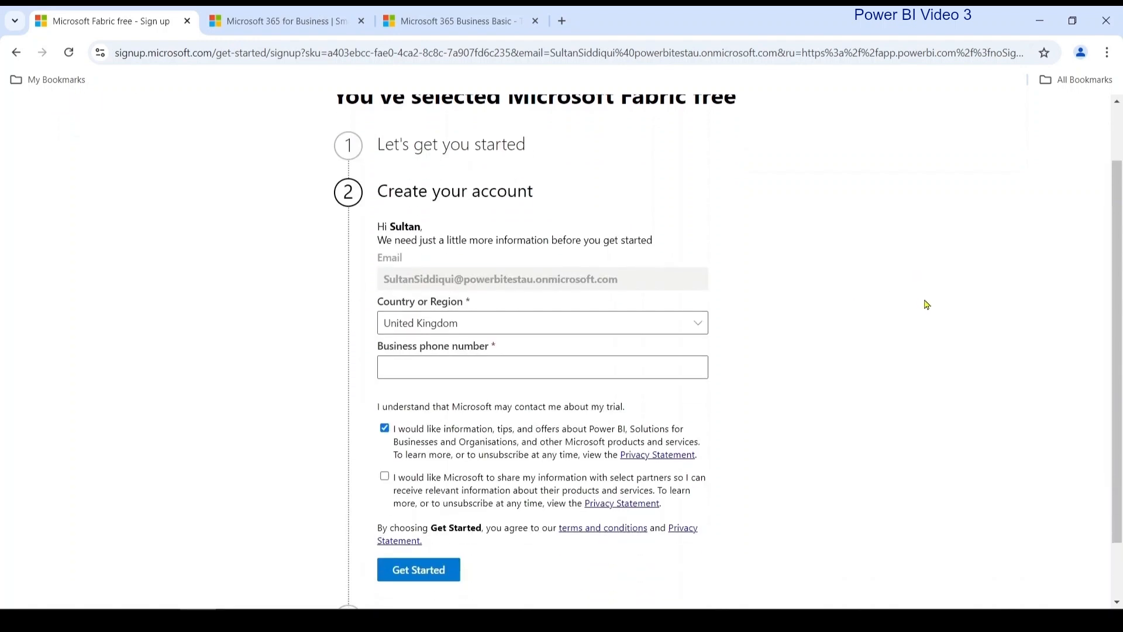
click(701, 325)
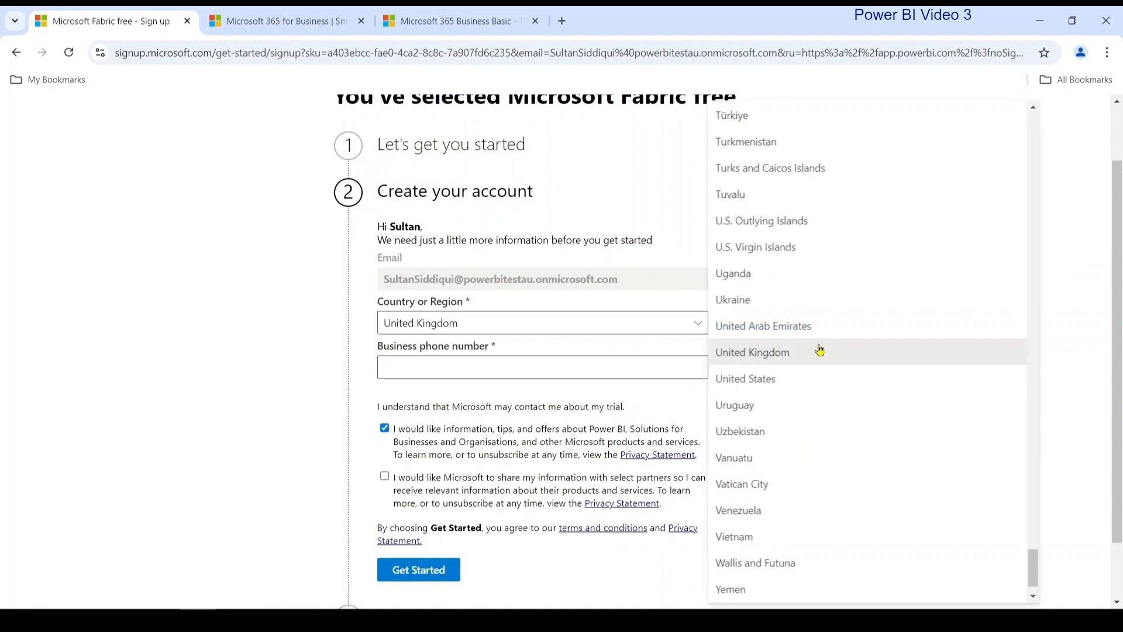
scroll(870, 233, up, 20)
drag(1033, 446, 1053, 143)
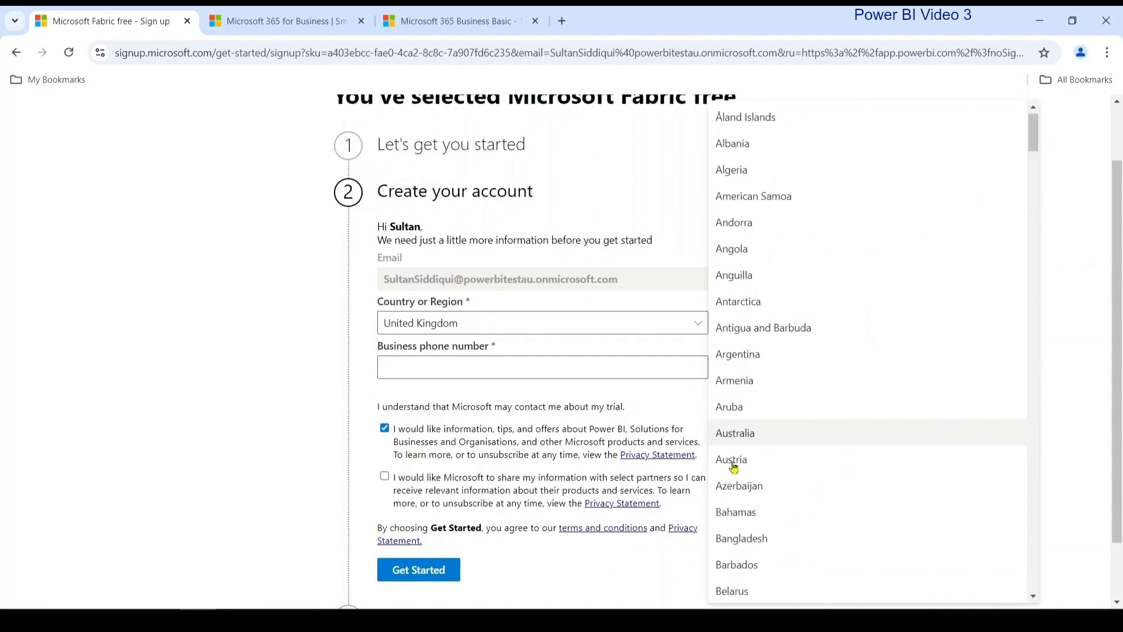
click(756, 438)
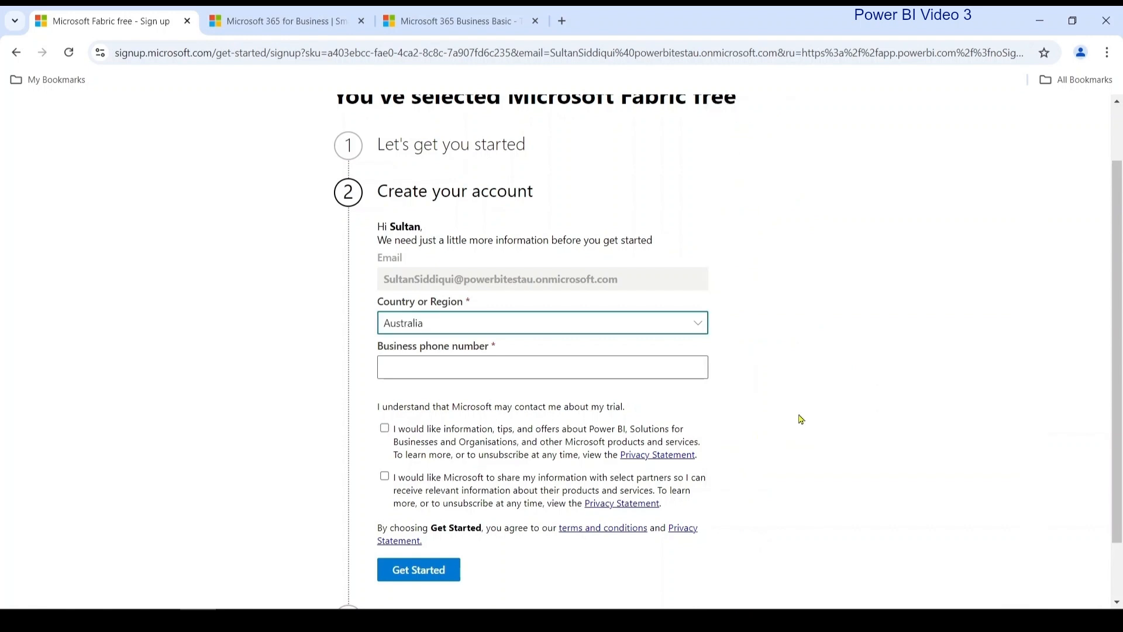
click(507, 367)
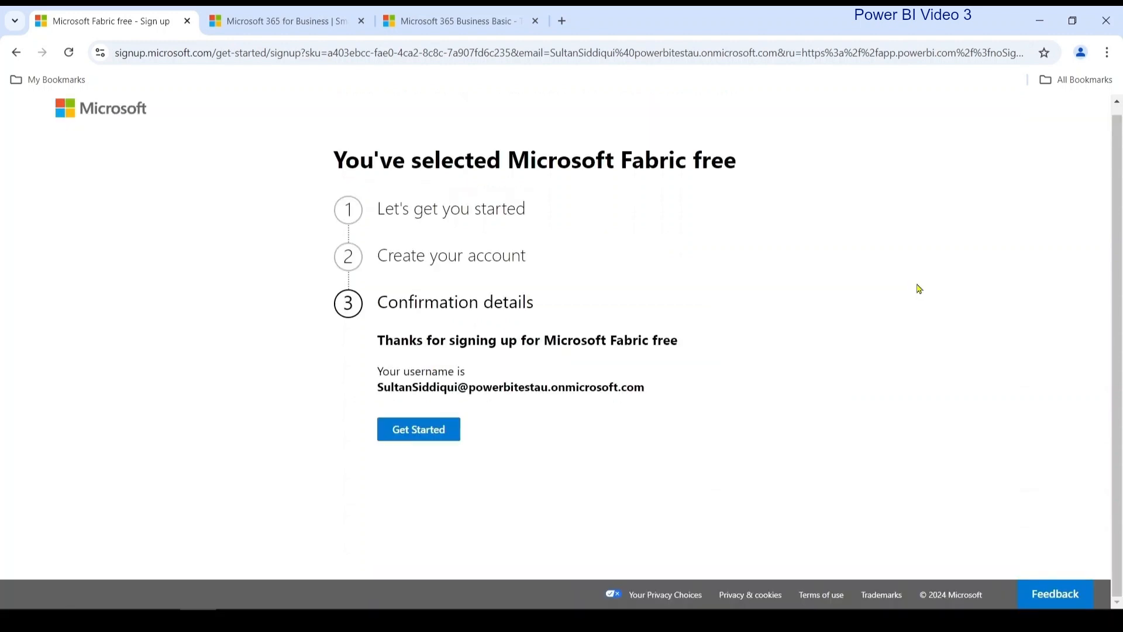
click(420, 437)
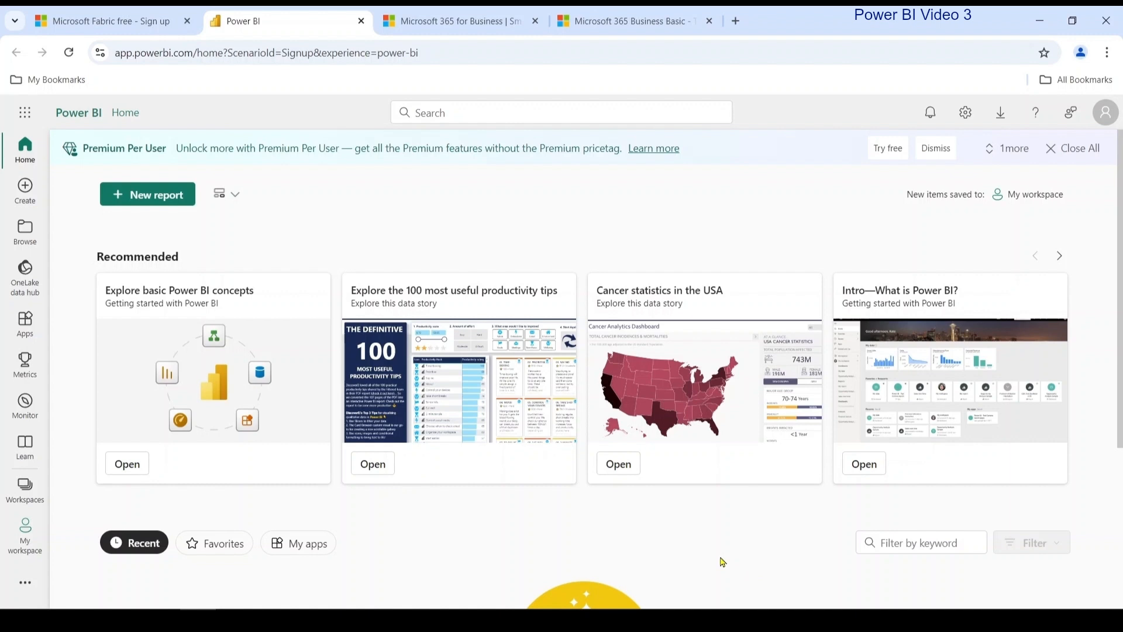
Step: Check the signed-in email address and license type in the Power BI account profile, and close the profile
click(1105, 114)
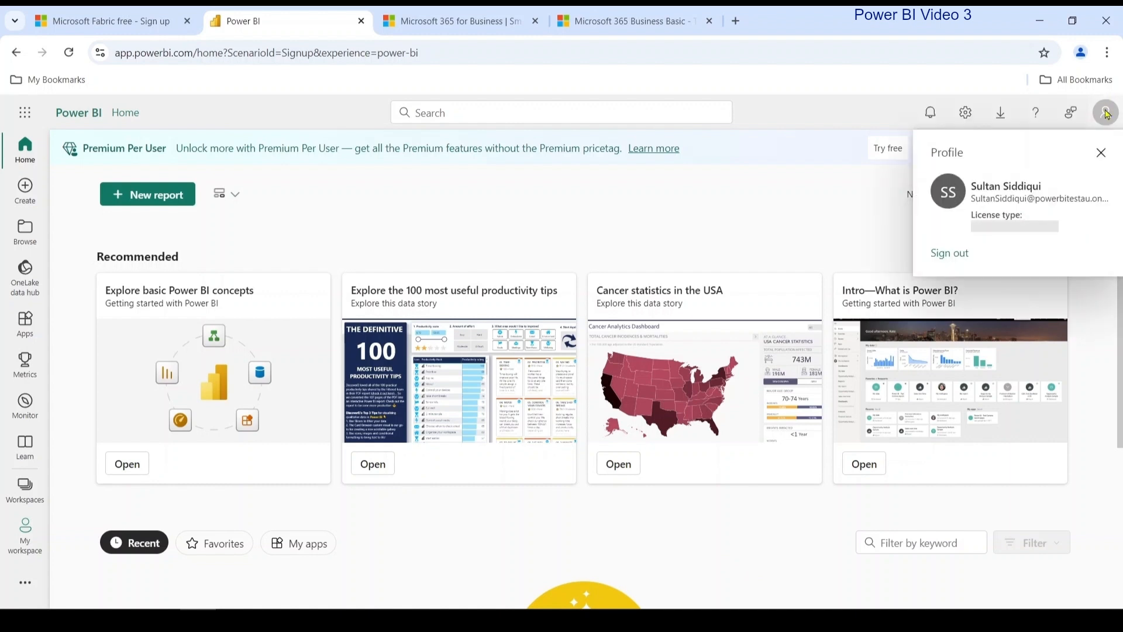
drag(974, 200, 1104, 199)
click(936, 242)
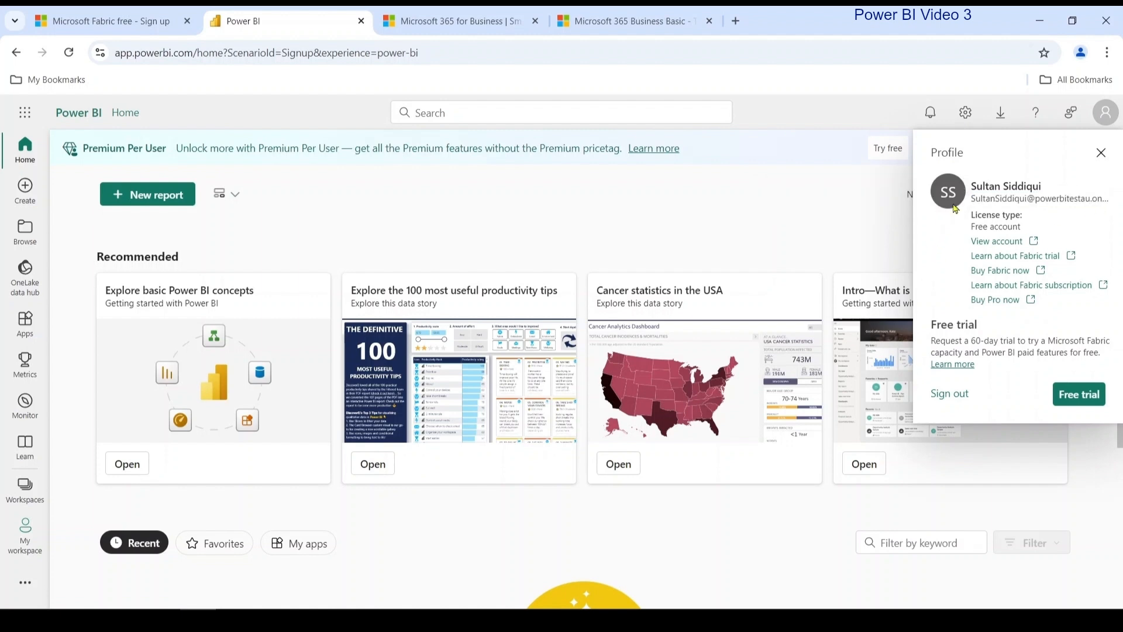
drag(971, 226, 1019, 227)
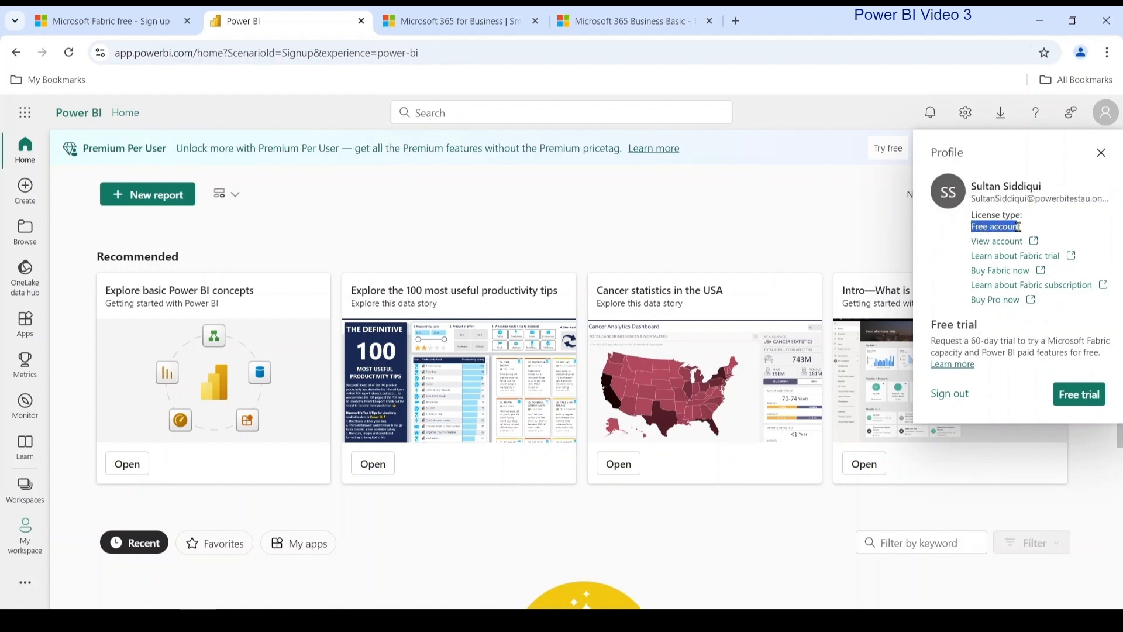
click(943, 235)
click(796, 218)
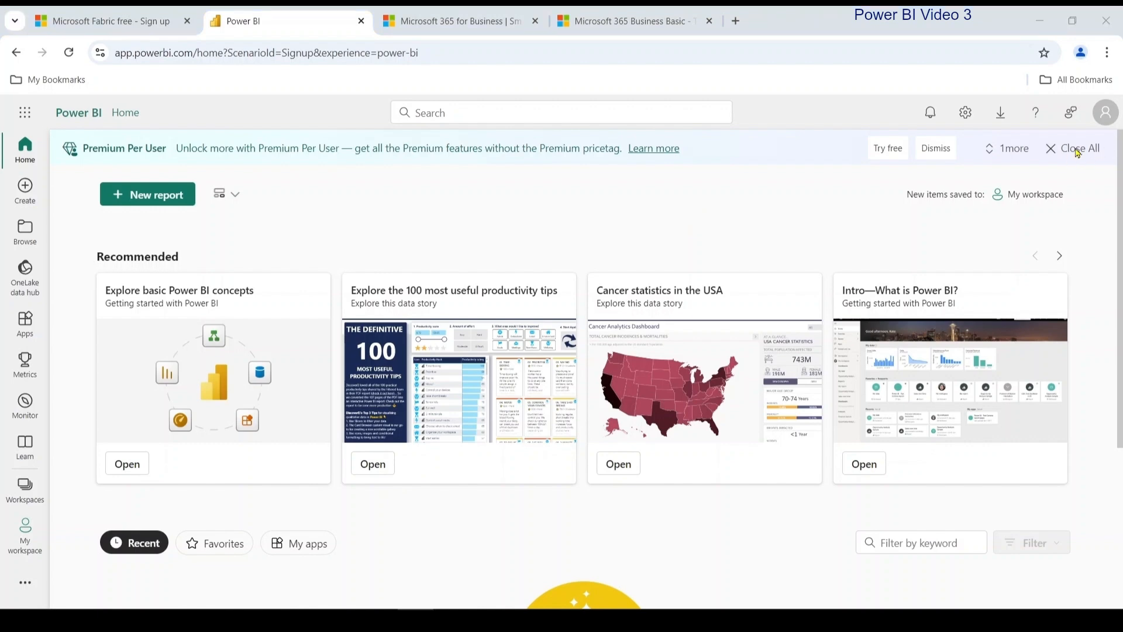
Step: Close all promotional banners on the home page and open My workspace
click(1055, 149)
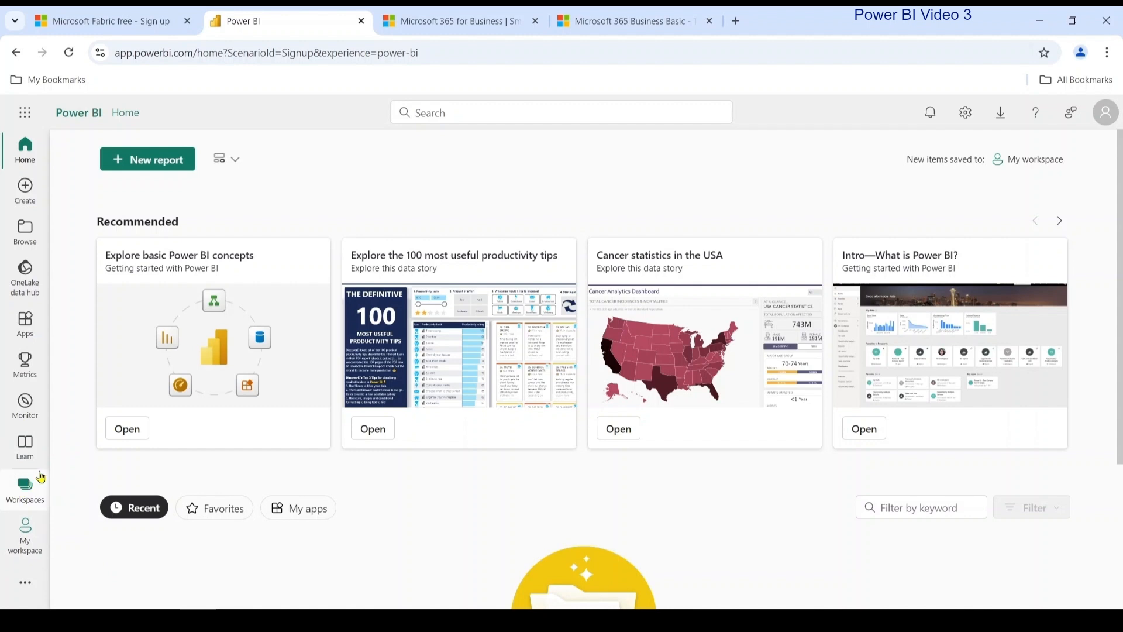
click(24, 533)
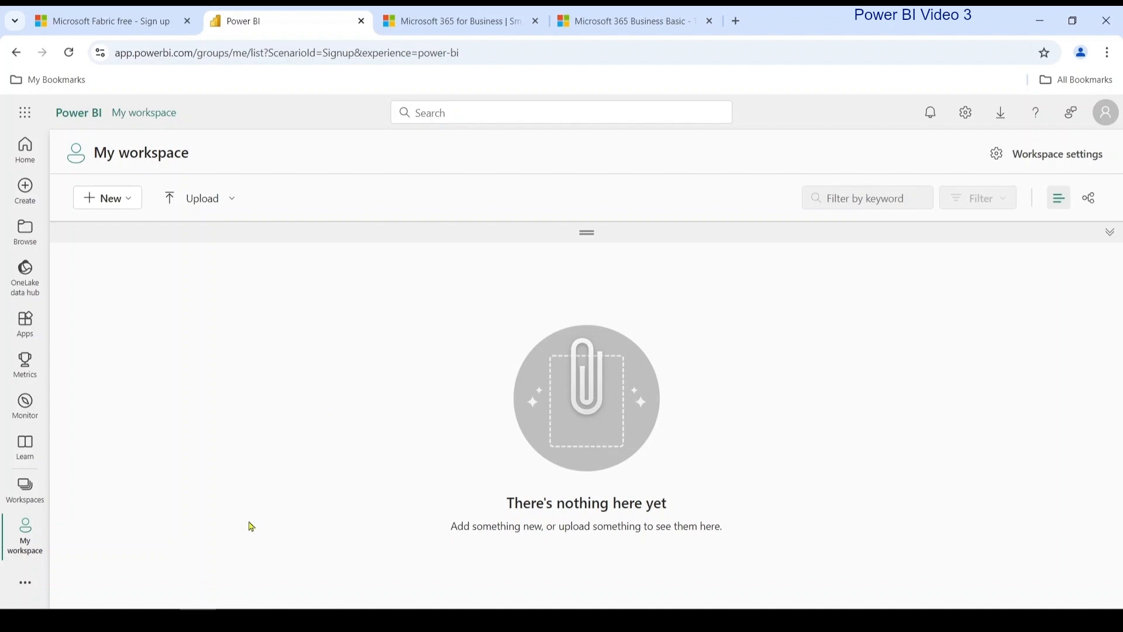
Step: Minimise the browser, switch to Power BI Desktop and open the recent file SampleReport.pbix
click(1040, 21)
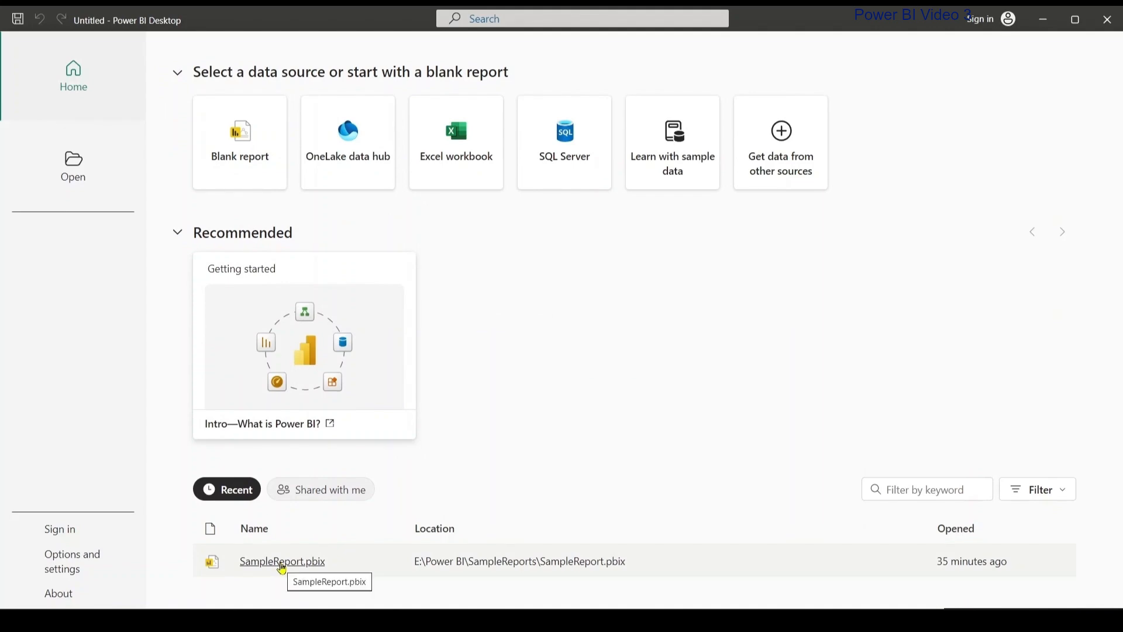
click(282, 561)
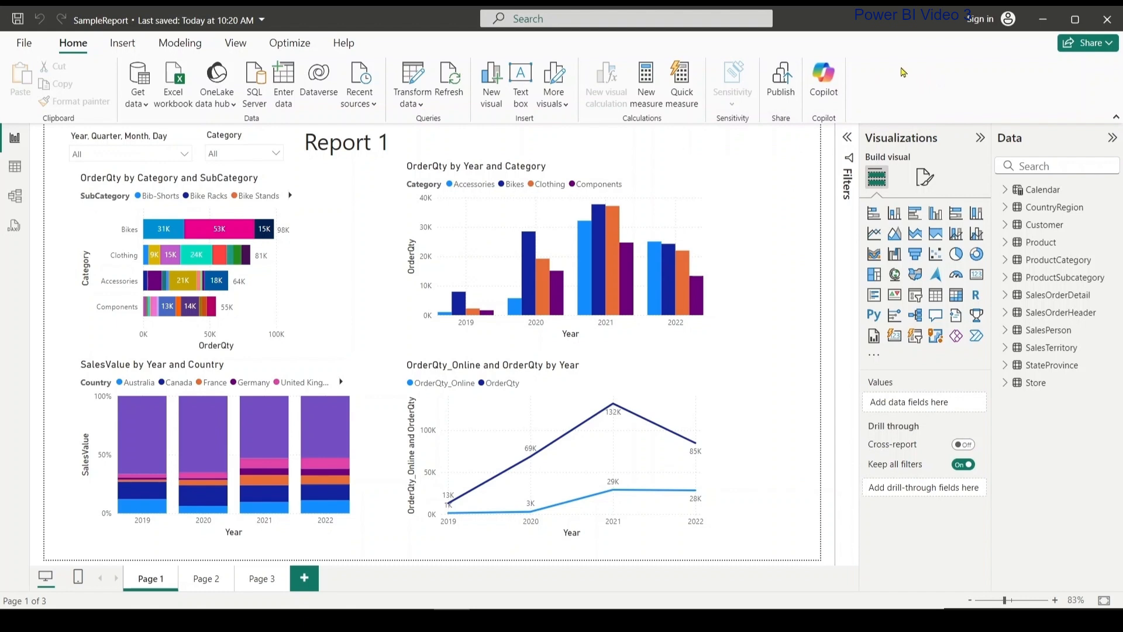
Step: Start signing in to Power BI Desktop and submit the account's email address copied from the Notepad note
click(992, 26)
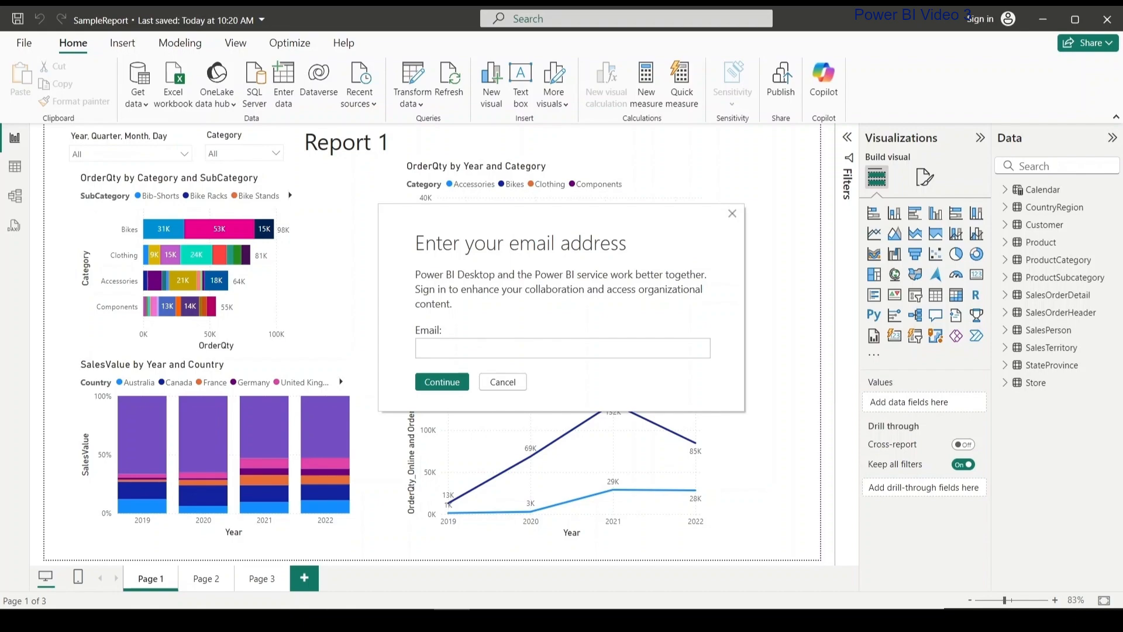
key(alt+Tab)
drag(589, 261, 155, 264)
key(ctrl+c)
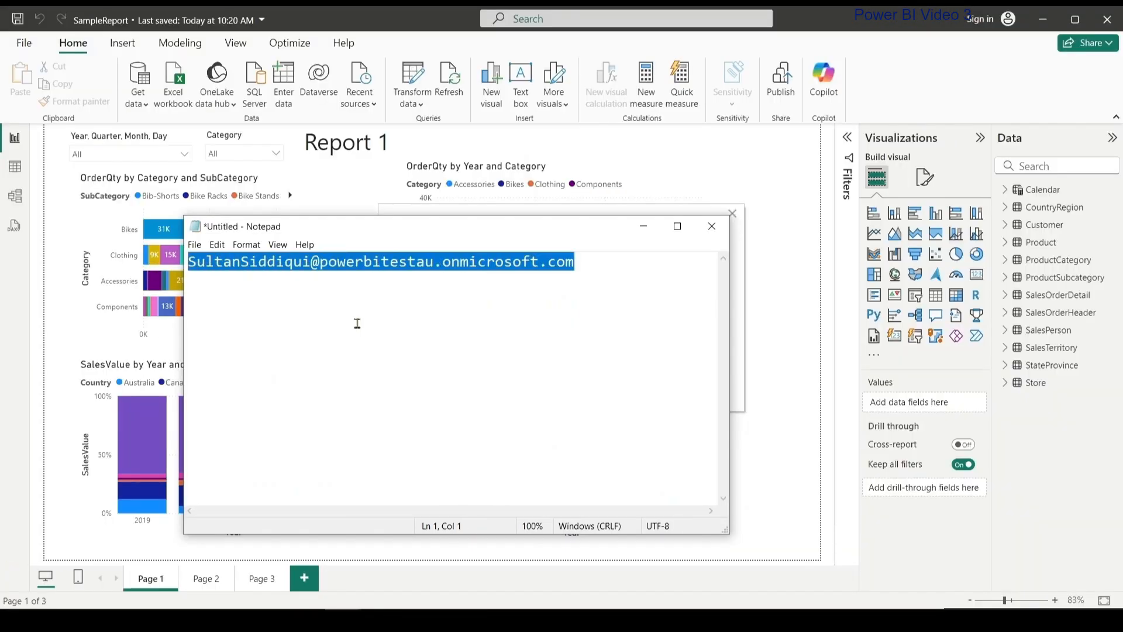
click(644, 226)
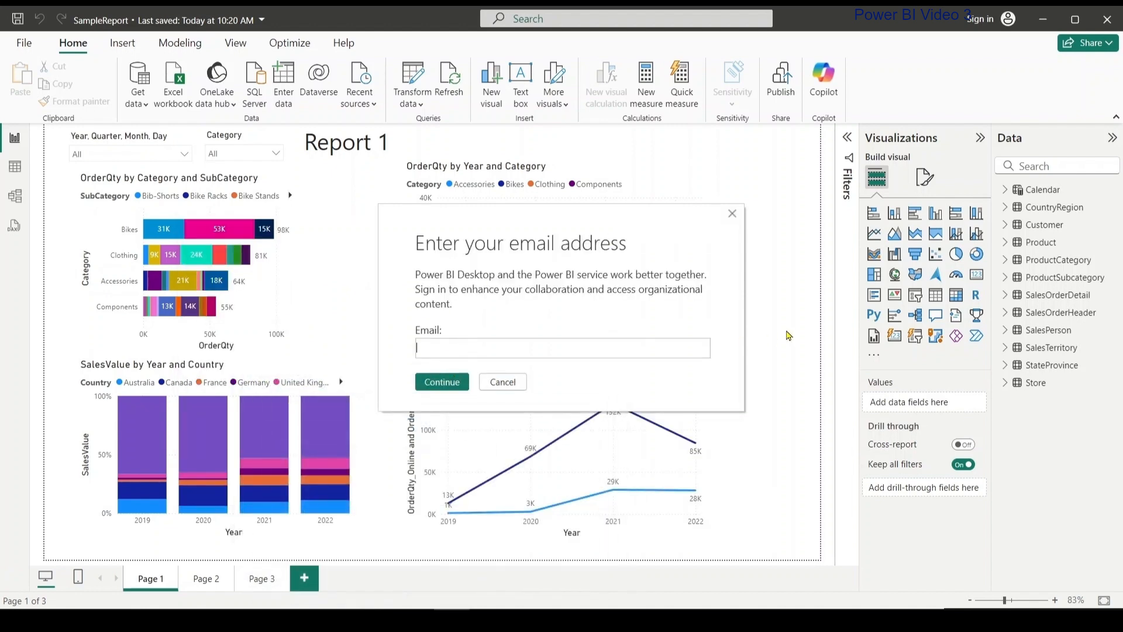
key(ctrl+v)
click(440, 383)
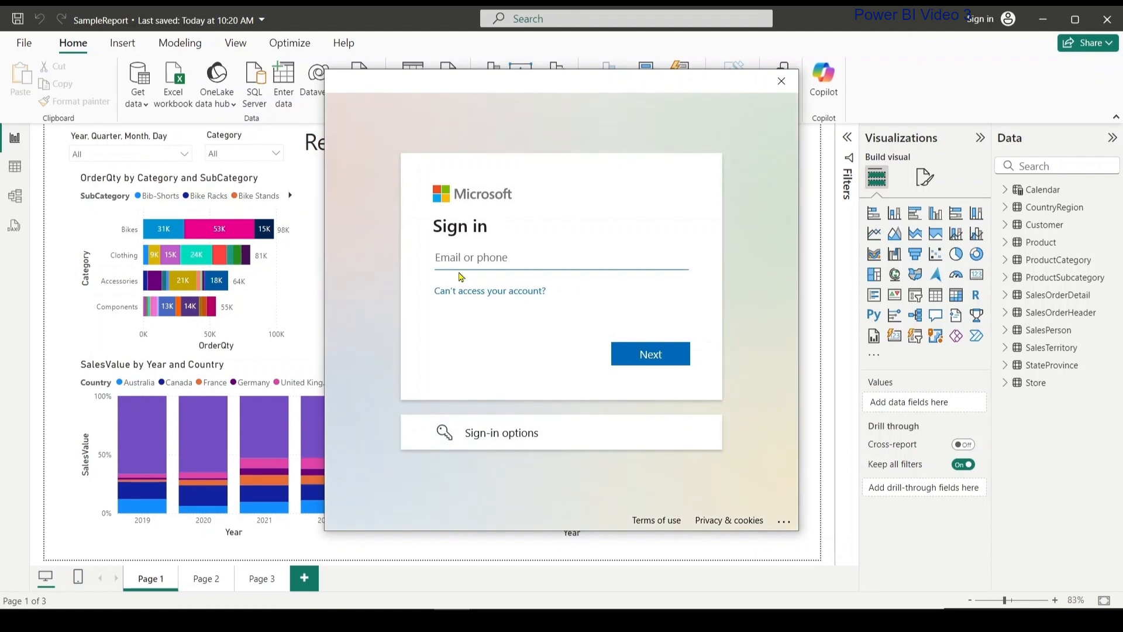
Step: Sign in with the account's email address and password for this app only, and check which account is signed in
key(ctrl+v)
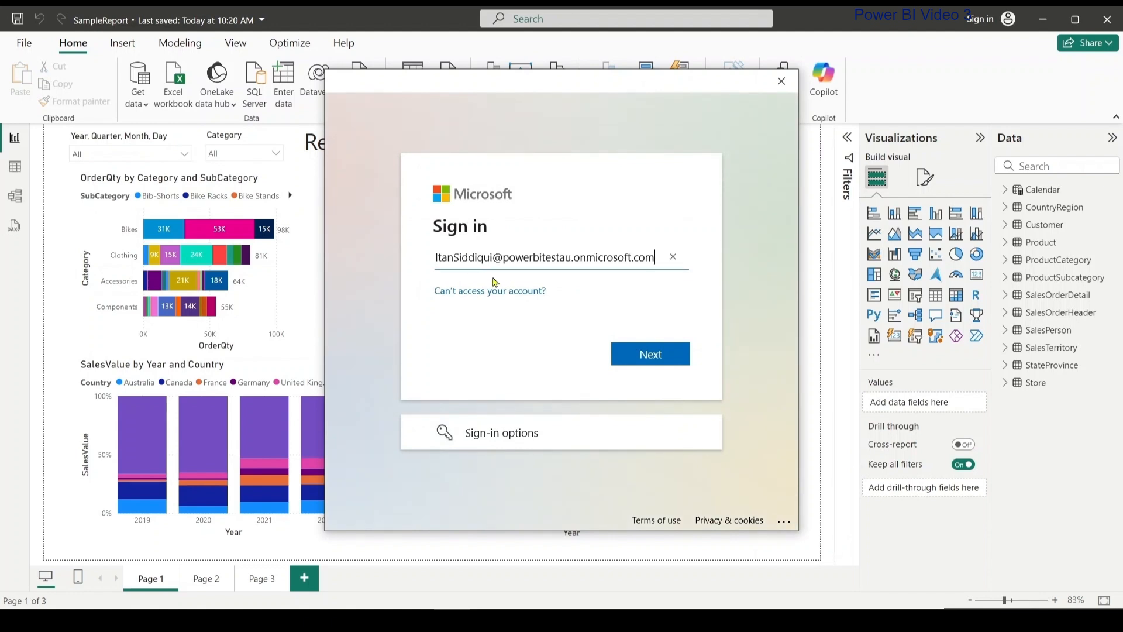
key(Home)
click(666, 354)
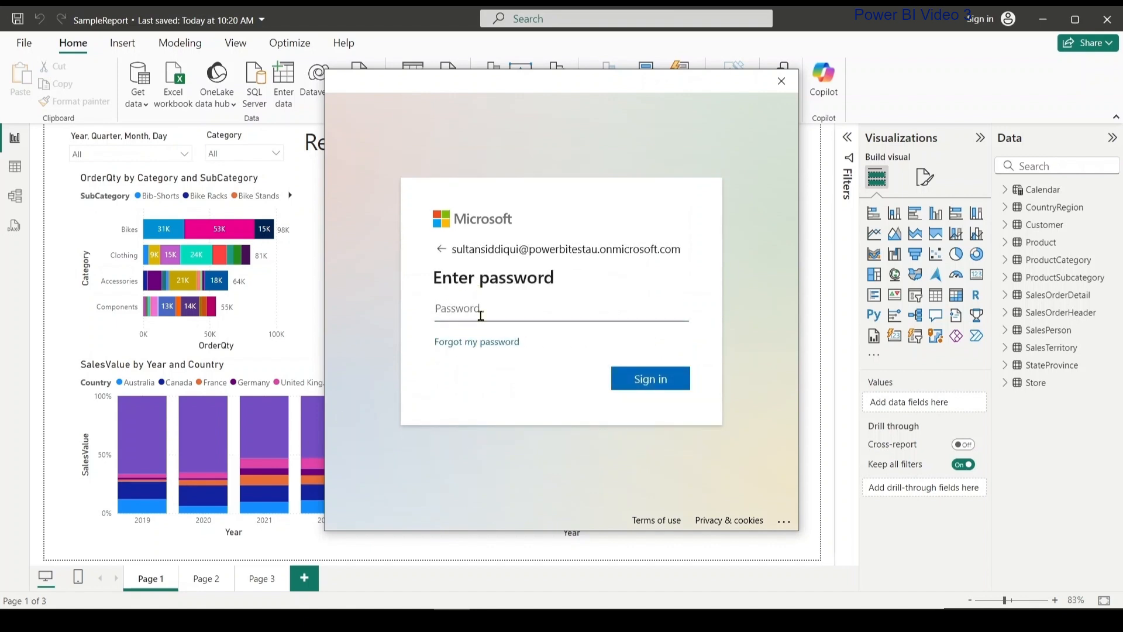
text(•••••••••)
click(652, 387)
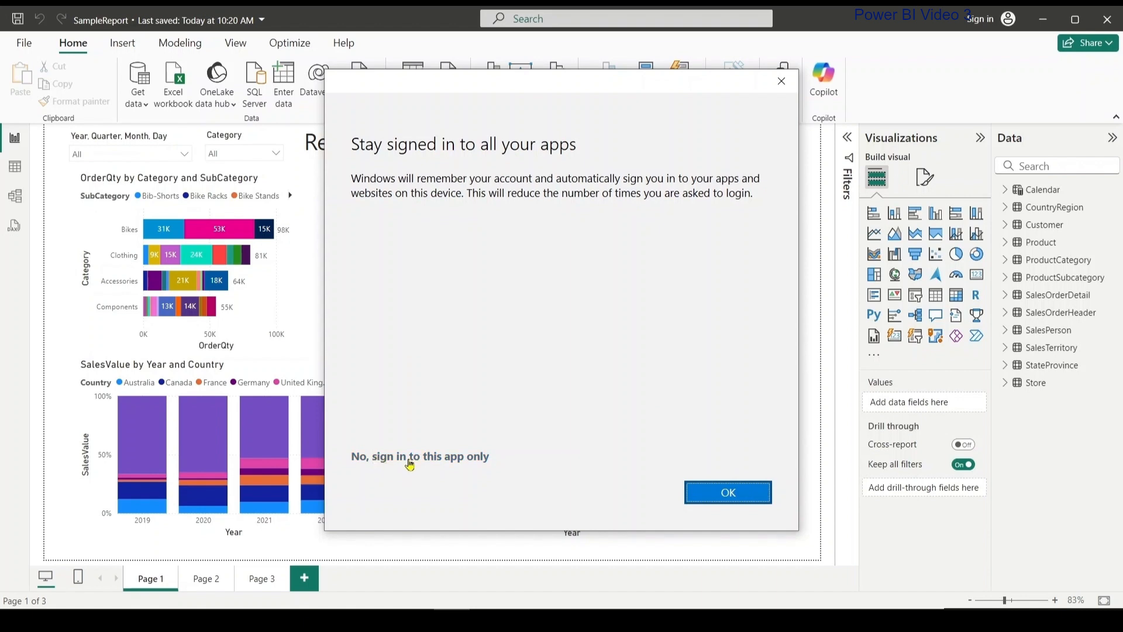
click(442, 463)
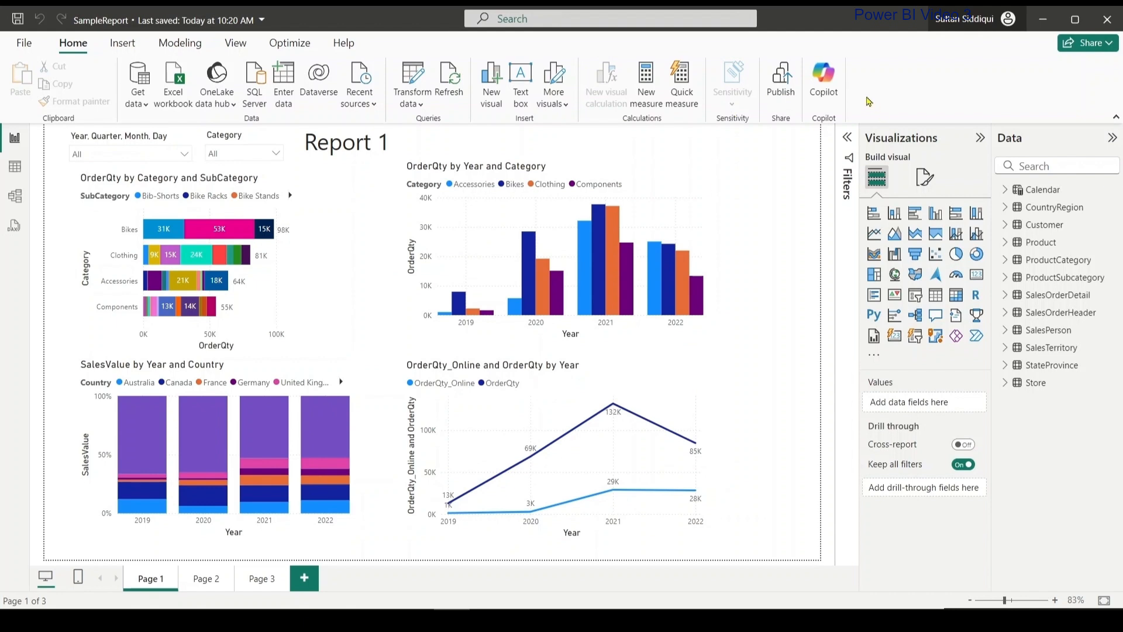
click(959, 23)
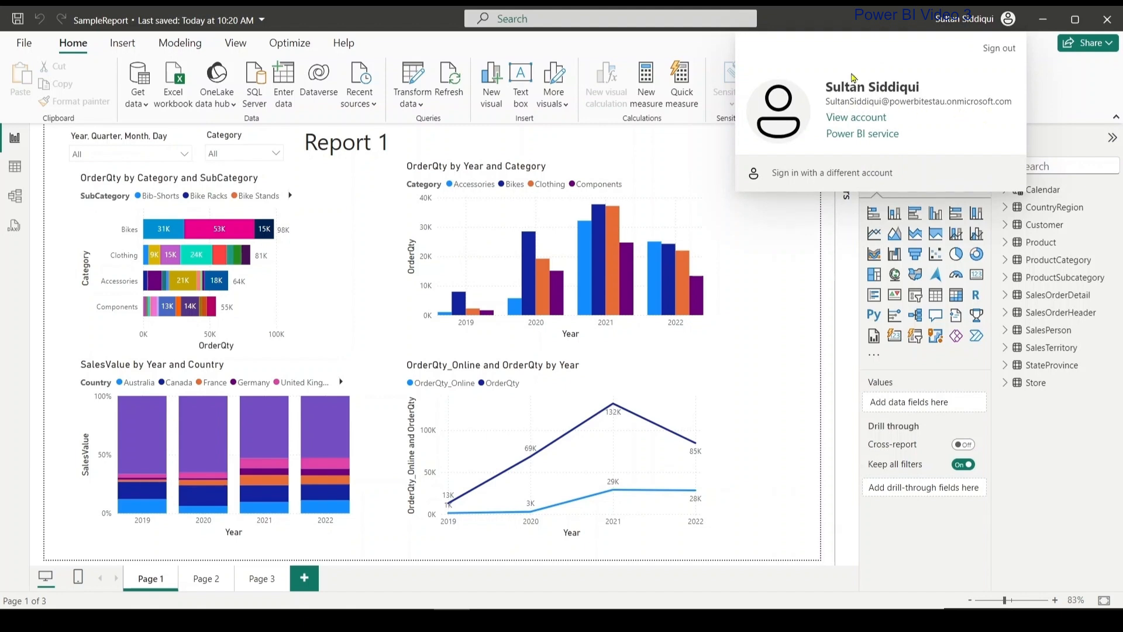
click(1064, 89)
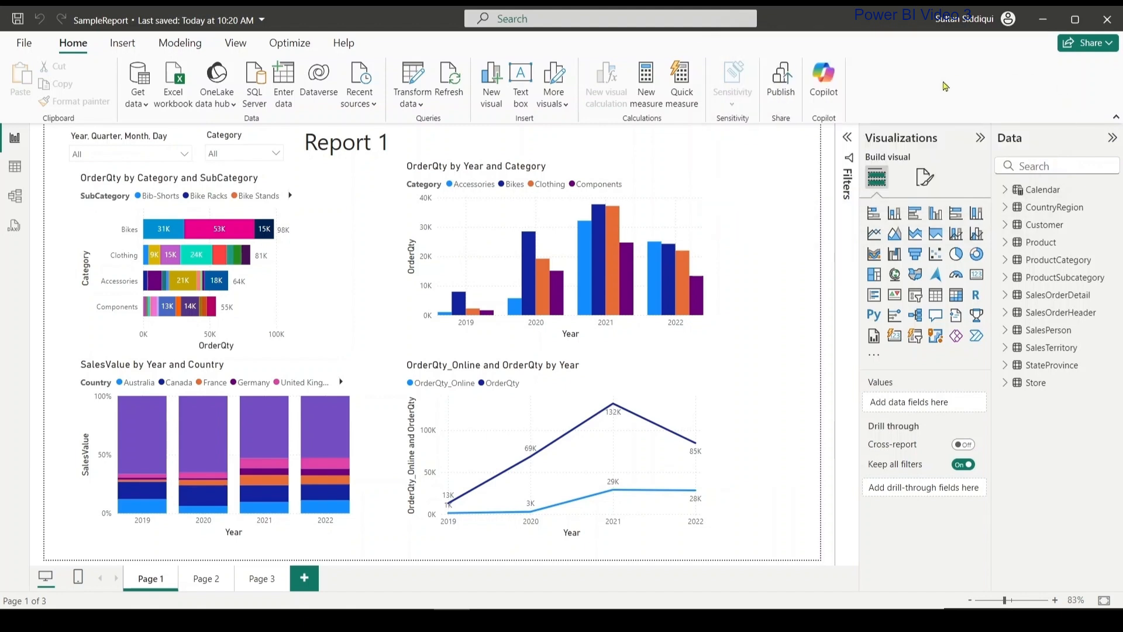
Step: Publish SampleReport to My workspace and dismiss the publishing dialog
click(784, 81)
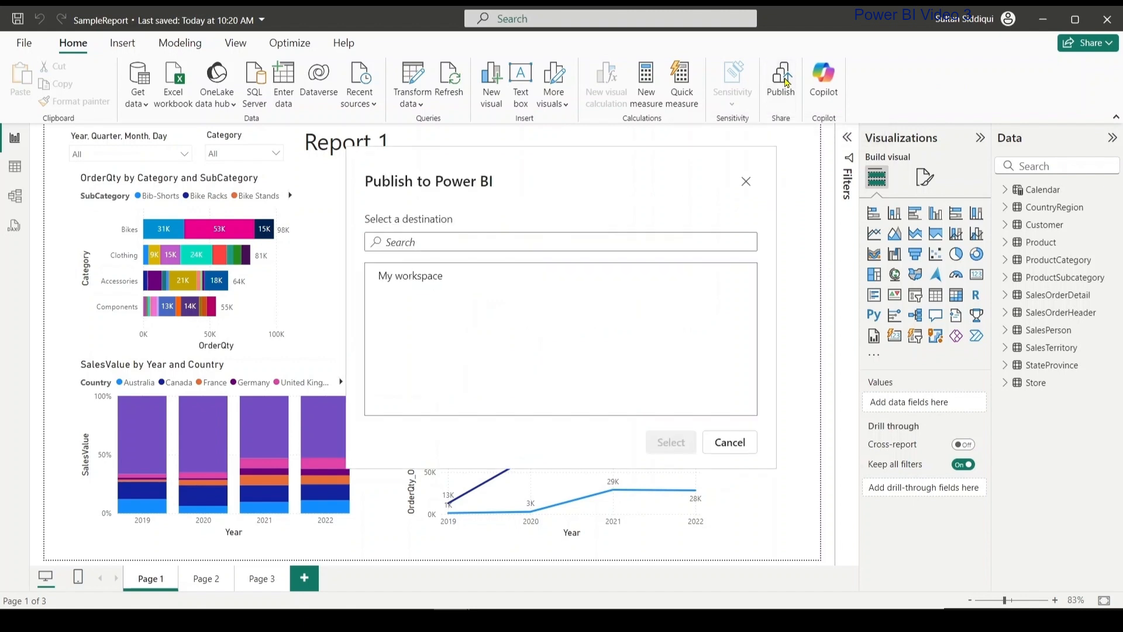
click(430, 276)
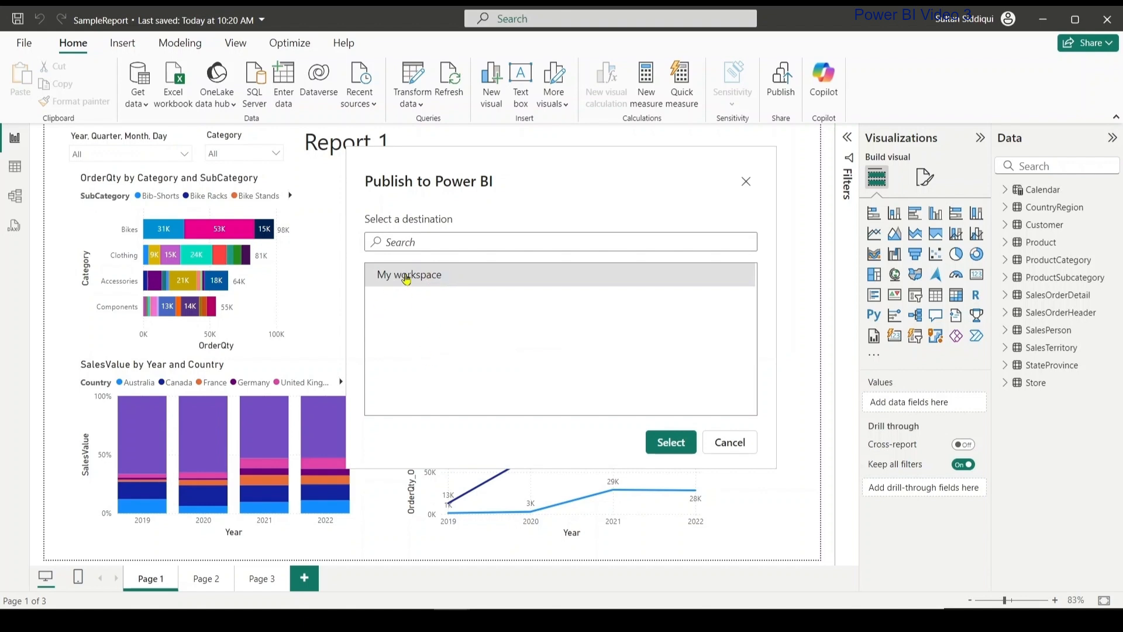
click(670, 443)
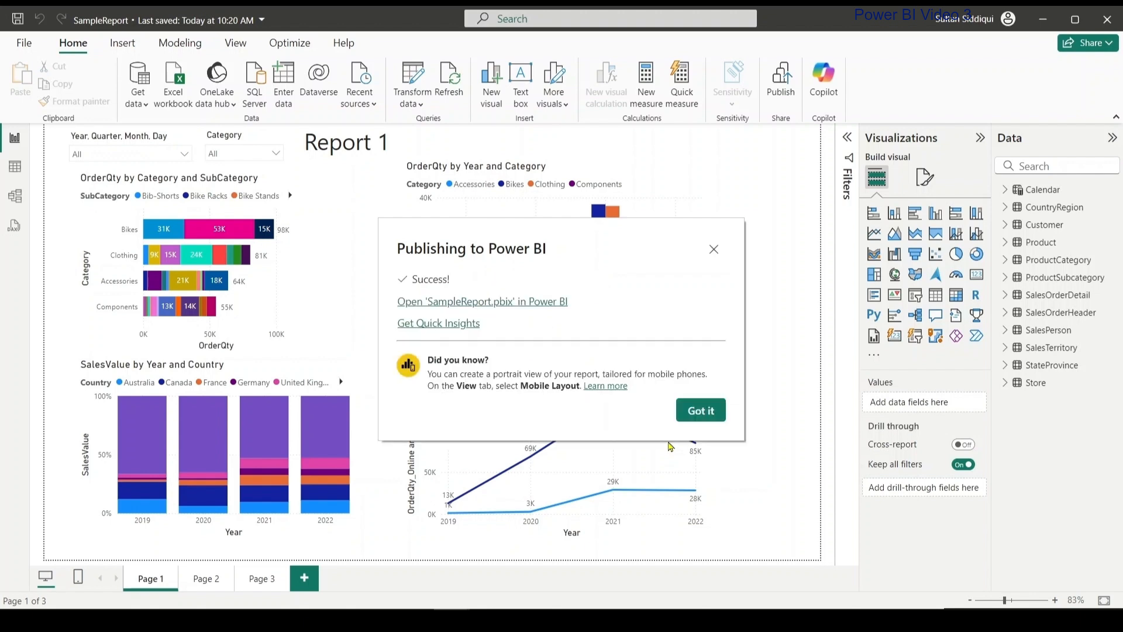
click(701, 410)
Step: Minimise Power BI Desktop, switch to the Power BI service in the browser and reload My workspace
click(1043, 22)
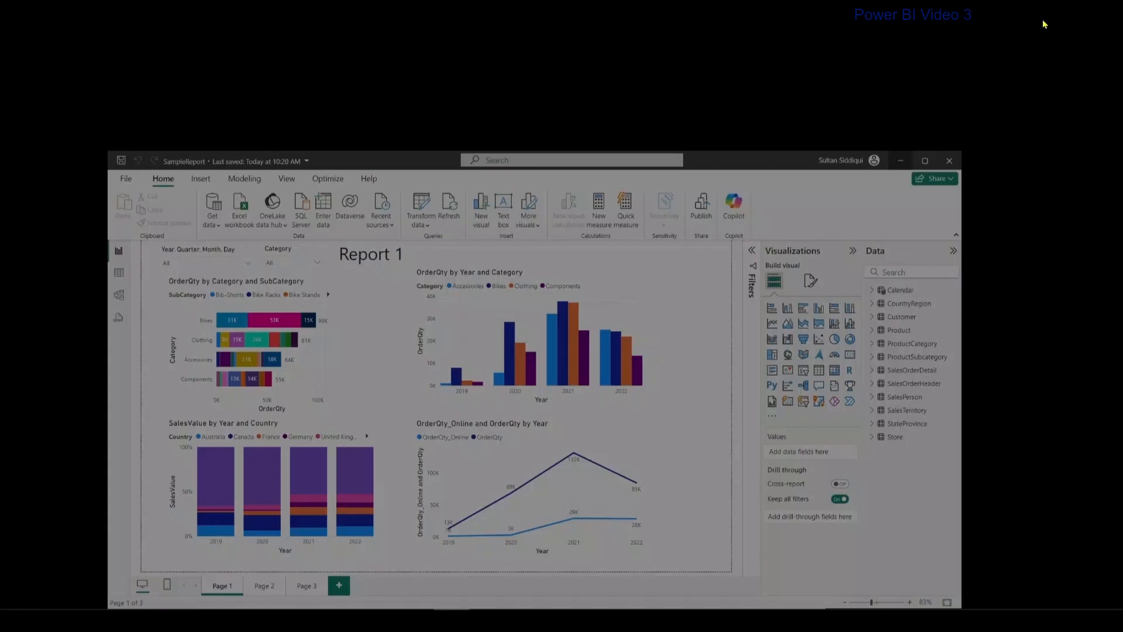
click(197, 620)
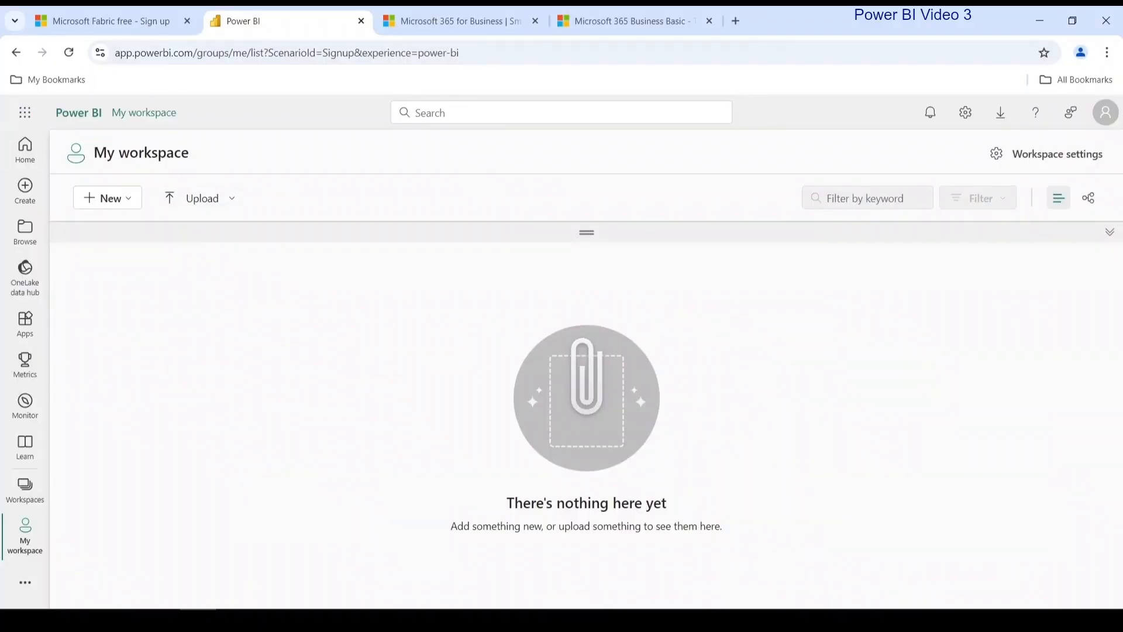
click(70, 53)
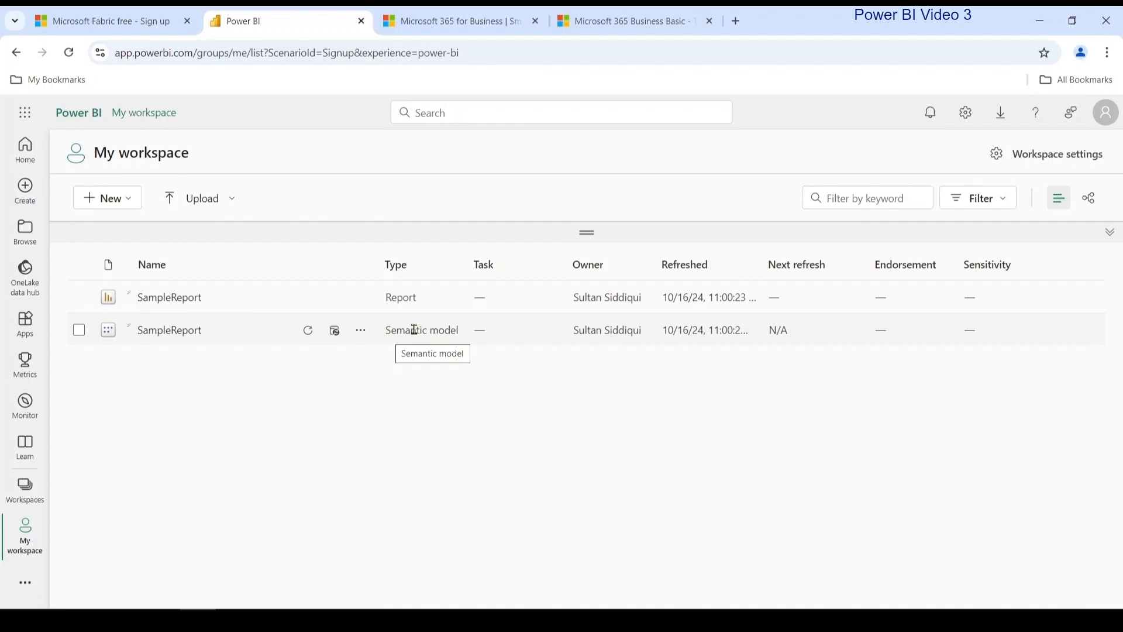
Step: View Page 2 and Page 3 of the published SampleReport report, and return to My workspace
click(181, 304)
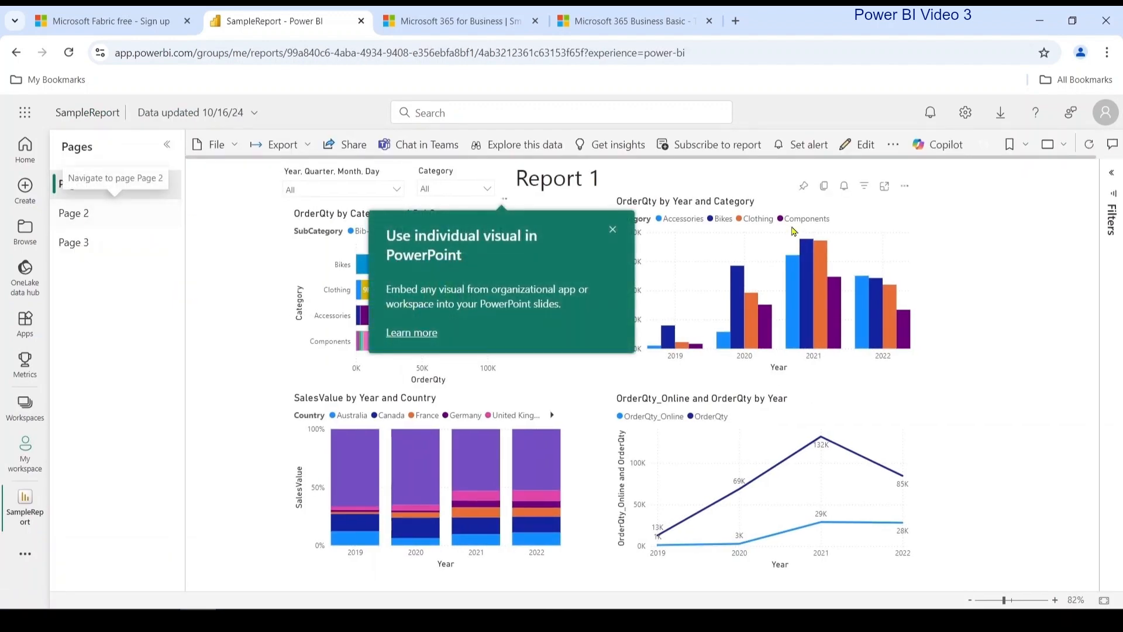
click(94, 214)
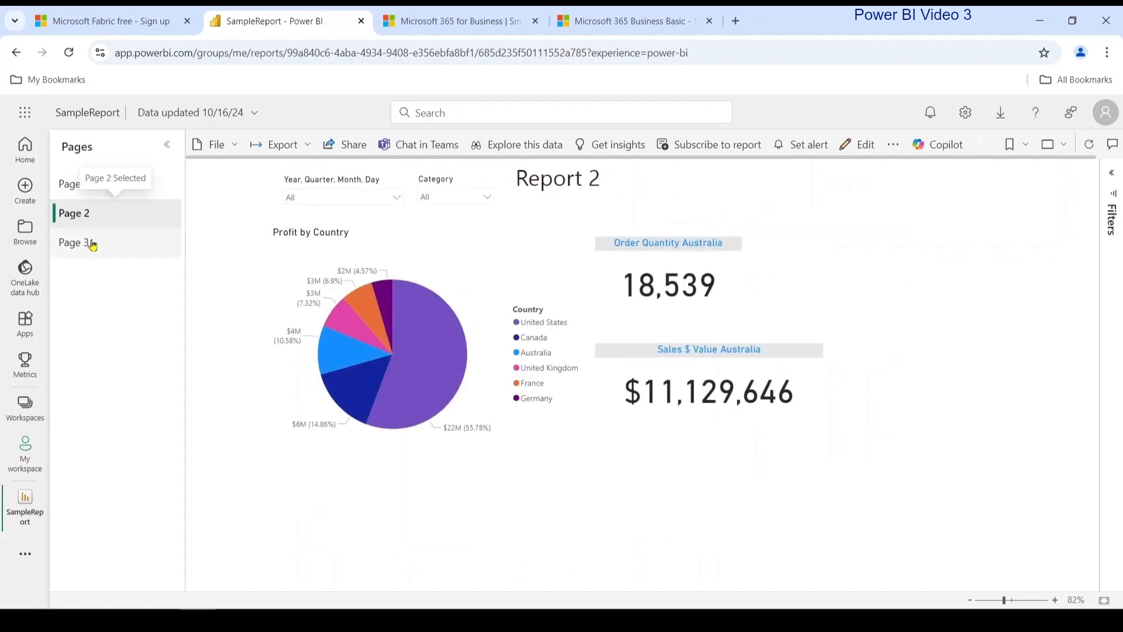
click(90, 241)
click(100, 213)
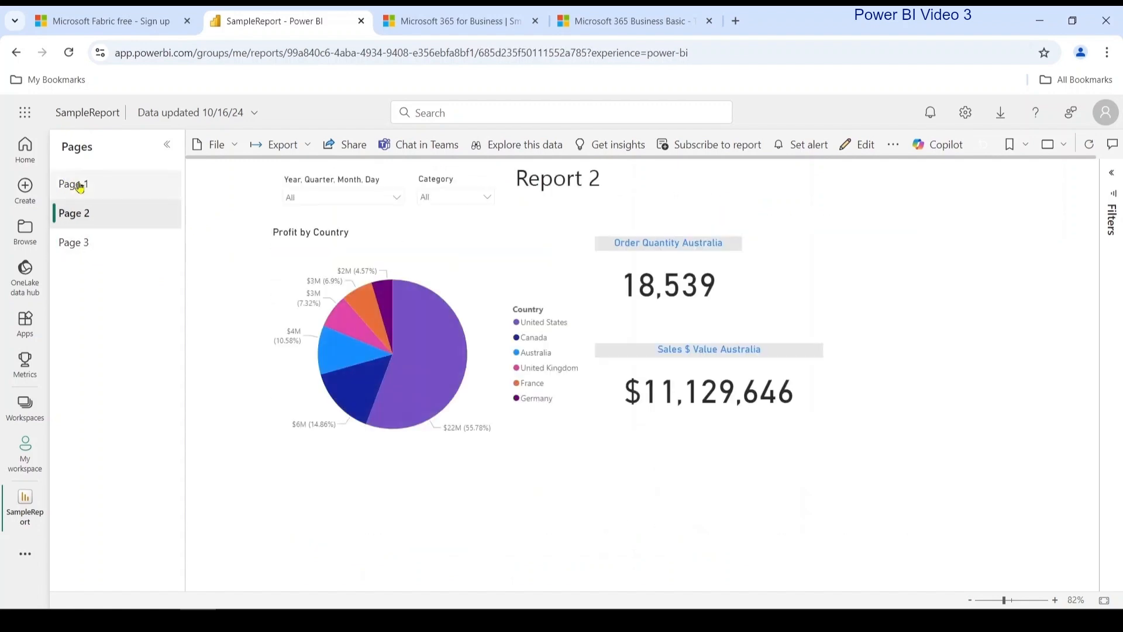
click(27, 458)
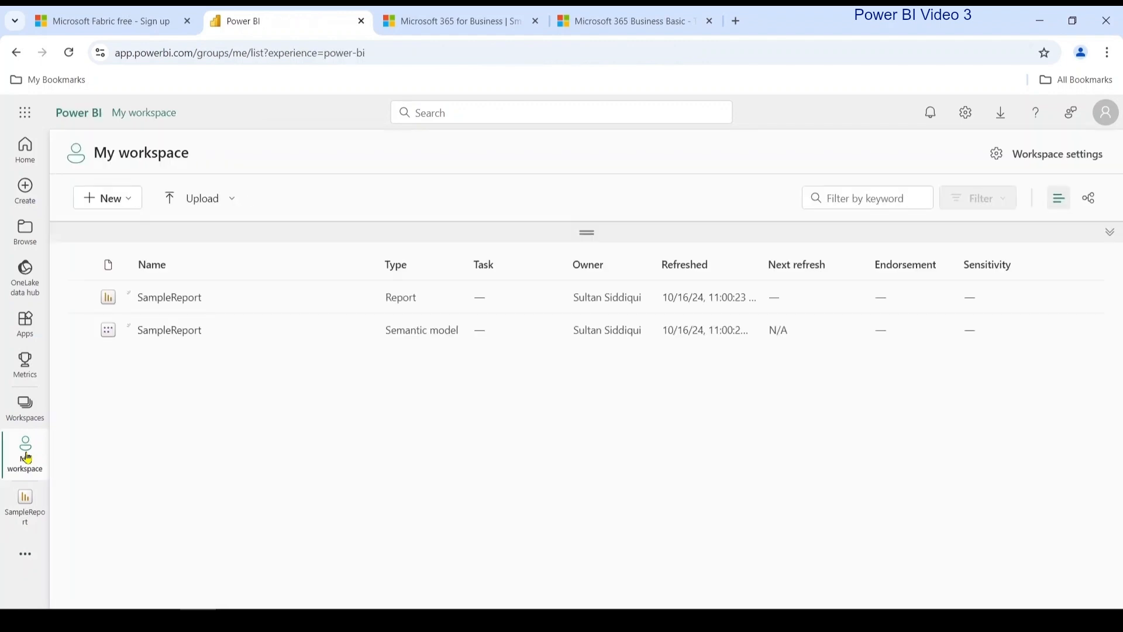
click(1048, 269)
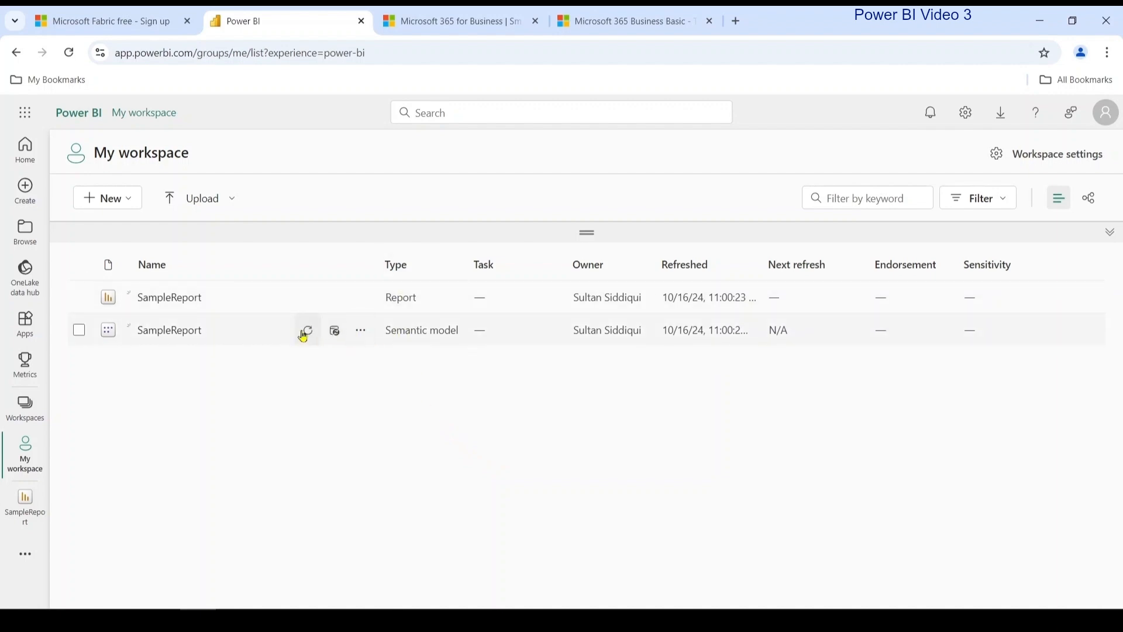
click(362, 332)
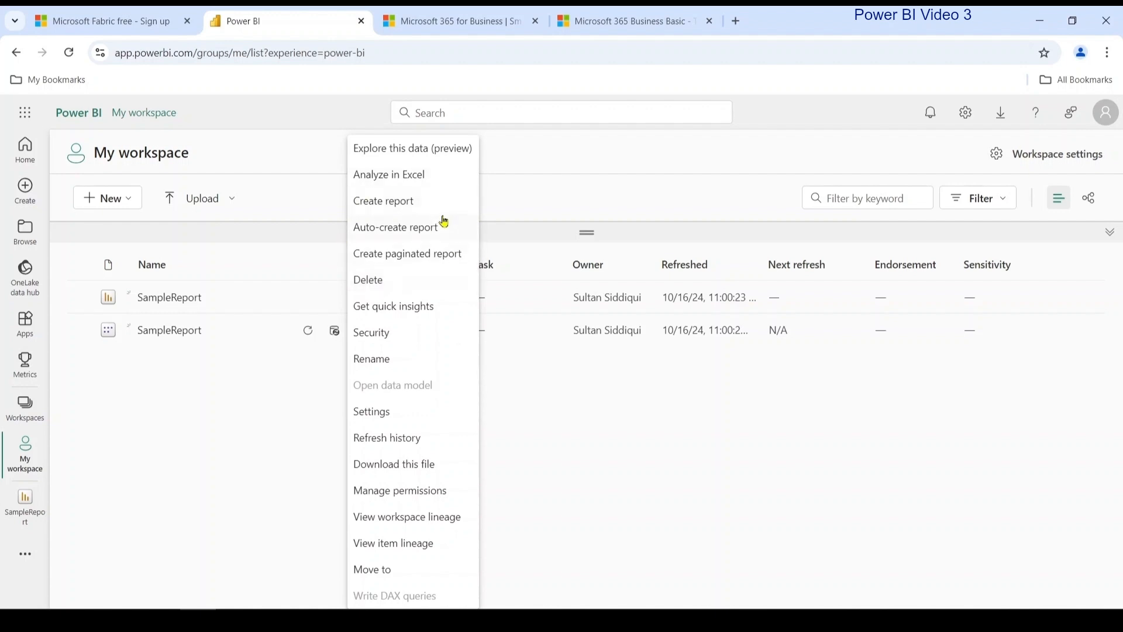
click(676, 467)
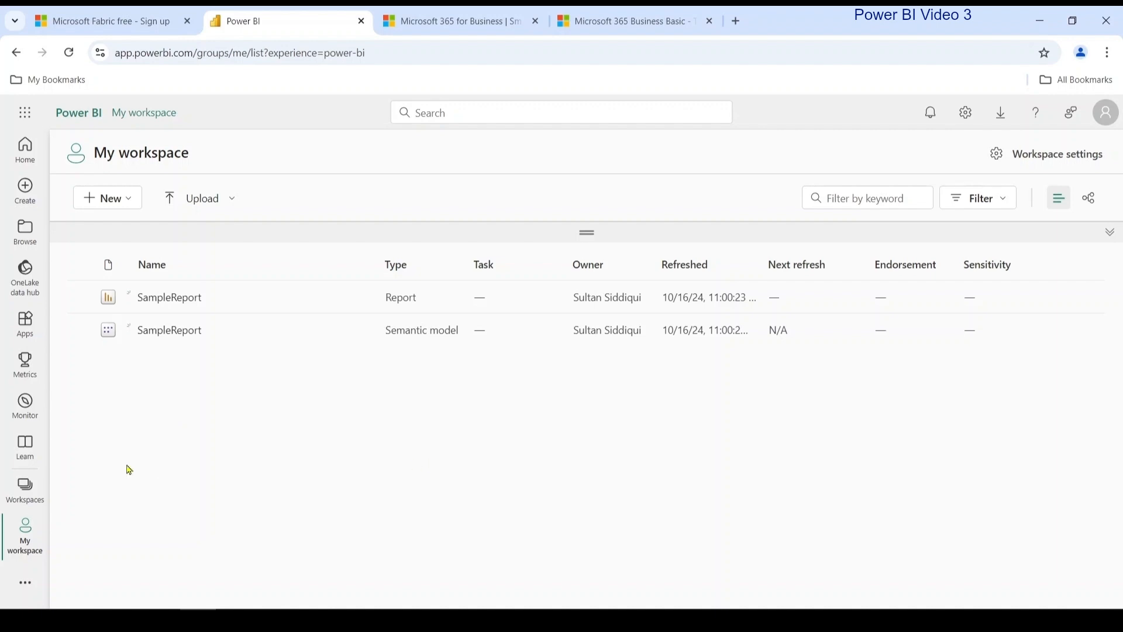
Step: Try to create a workspace named First Sample Report with the description "This is a Sample report"
click(22, 487)
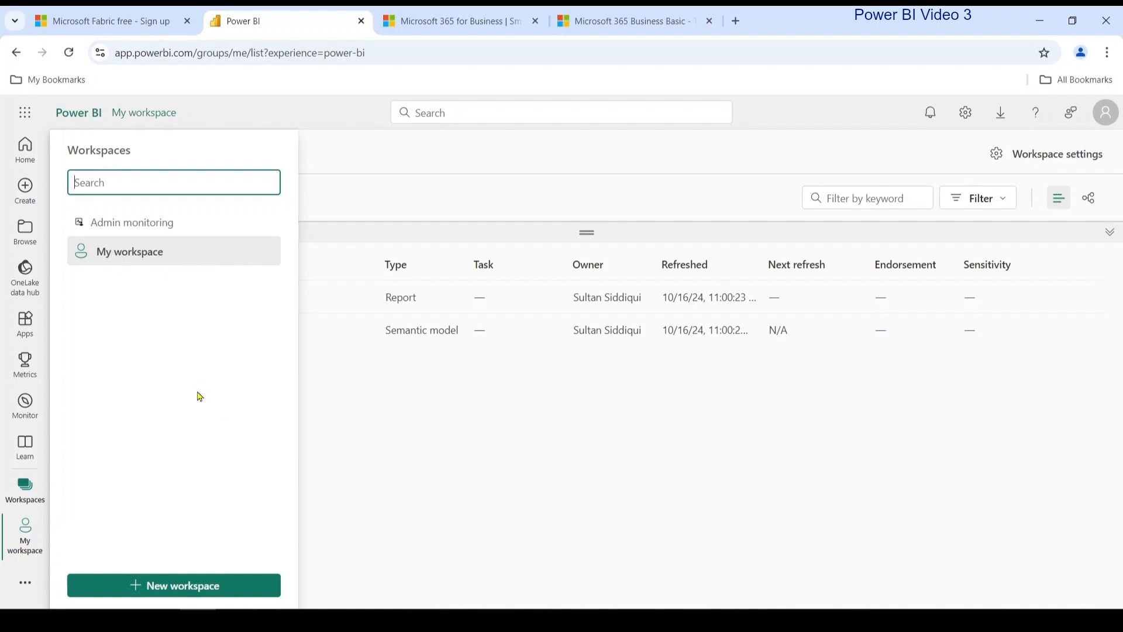
click(173, 592)
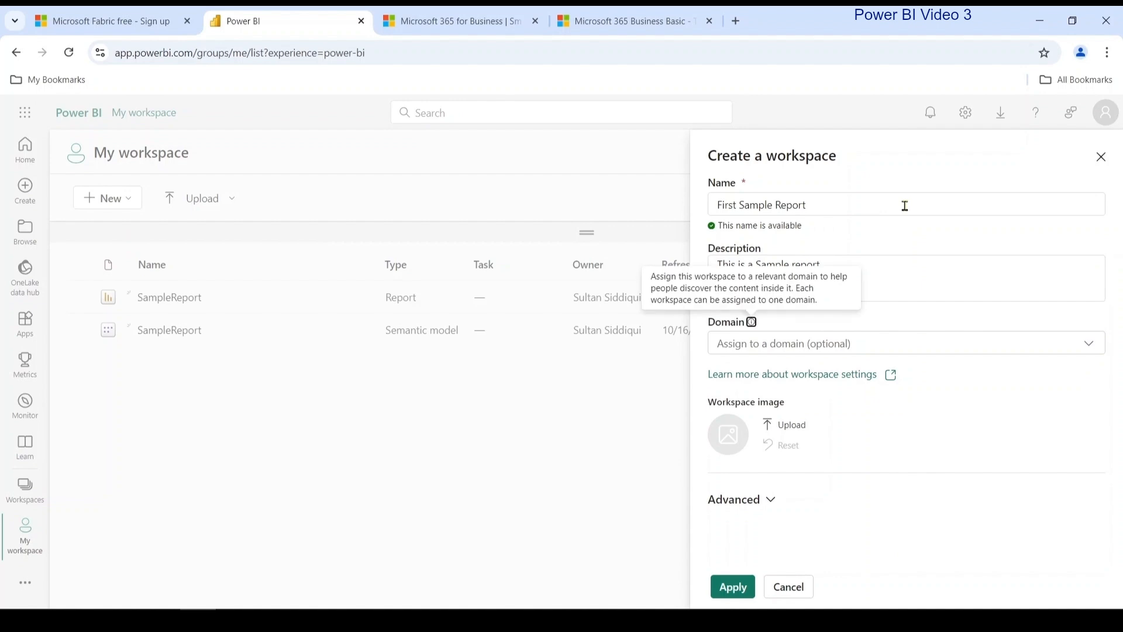
click(731, 587)
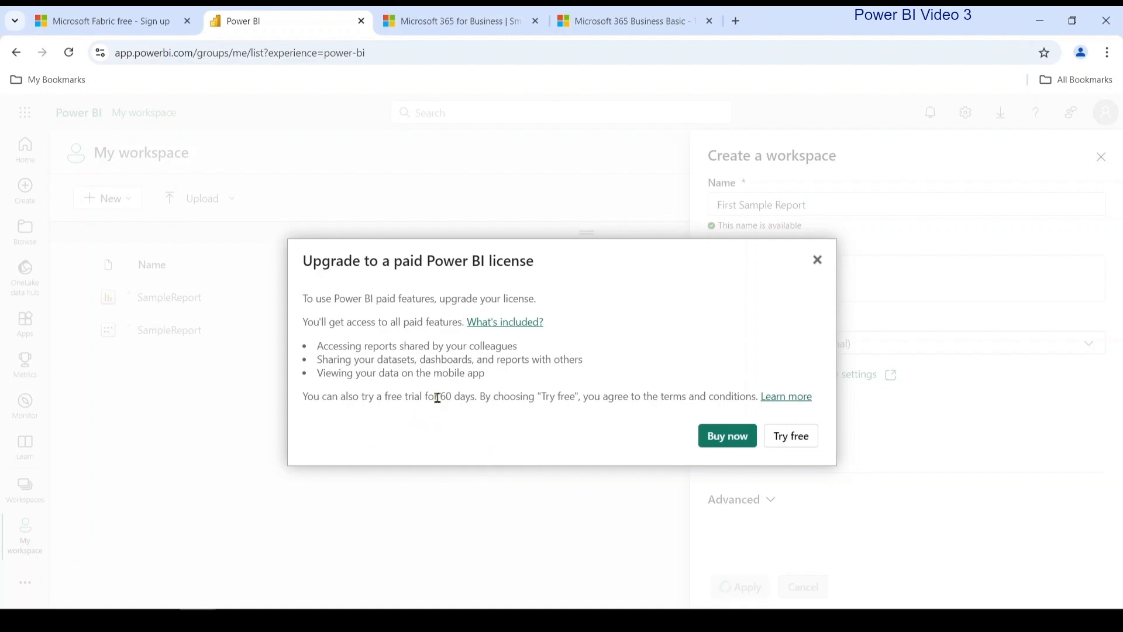
Step: Start the 60-day free trial of the paid Power BI features and dismiss the trial message
drag(438, 397, 485, 397)
click(501, 434)
click(793, 444)
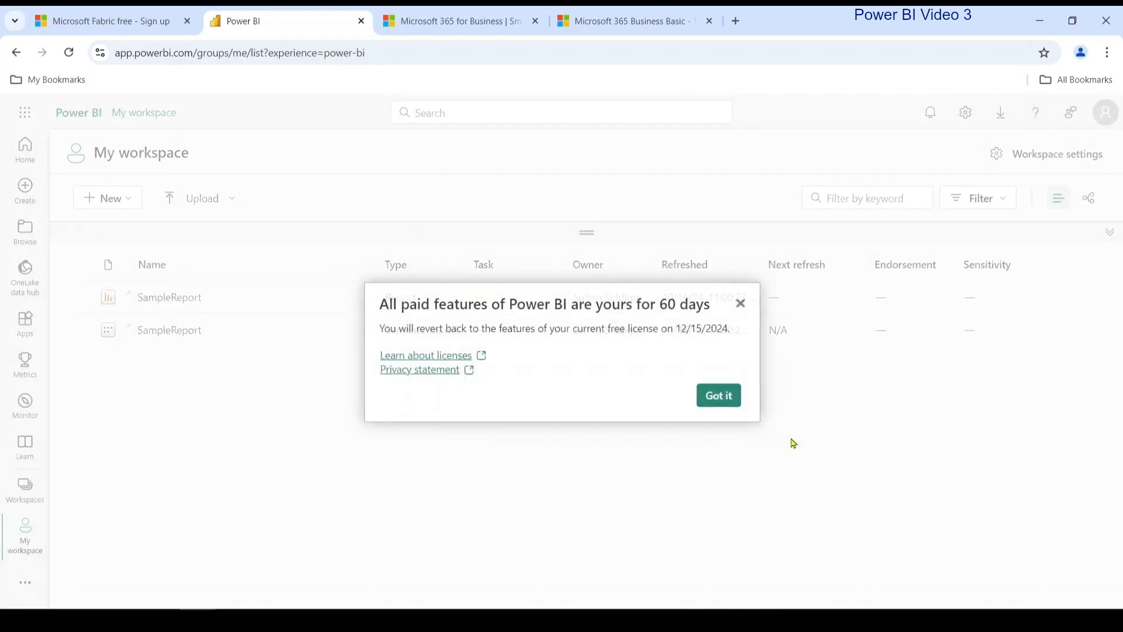
drag(381, 304, 719, 315)
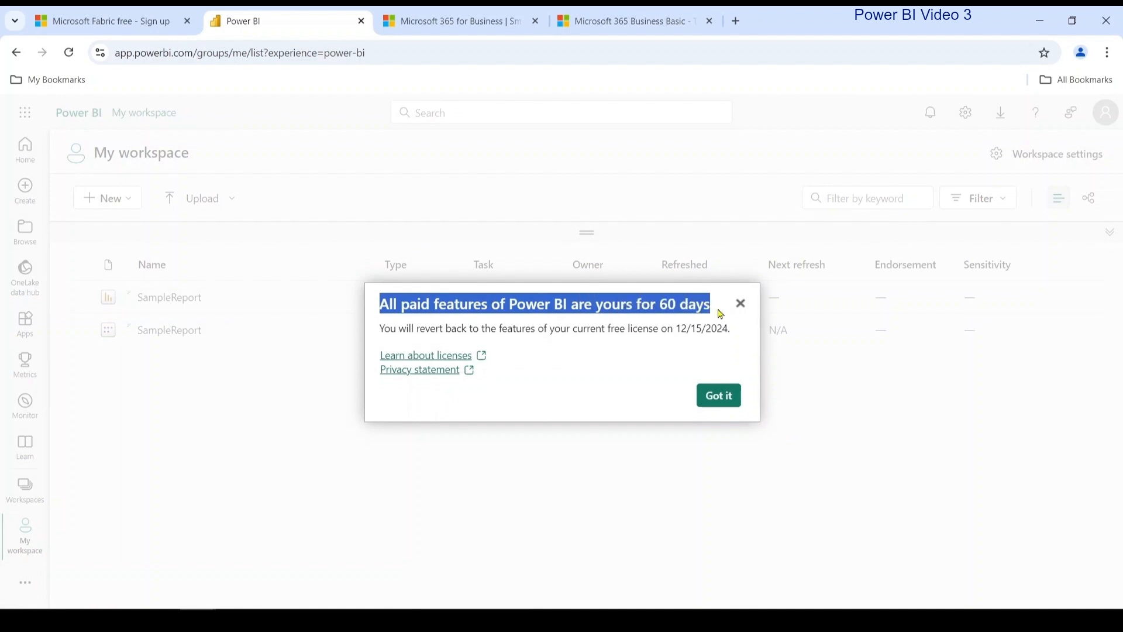
click(607, 383)
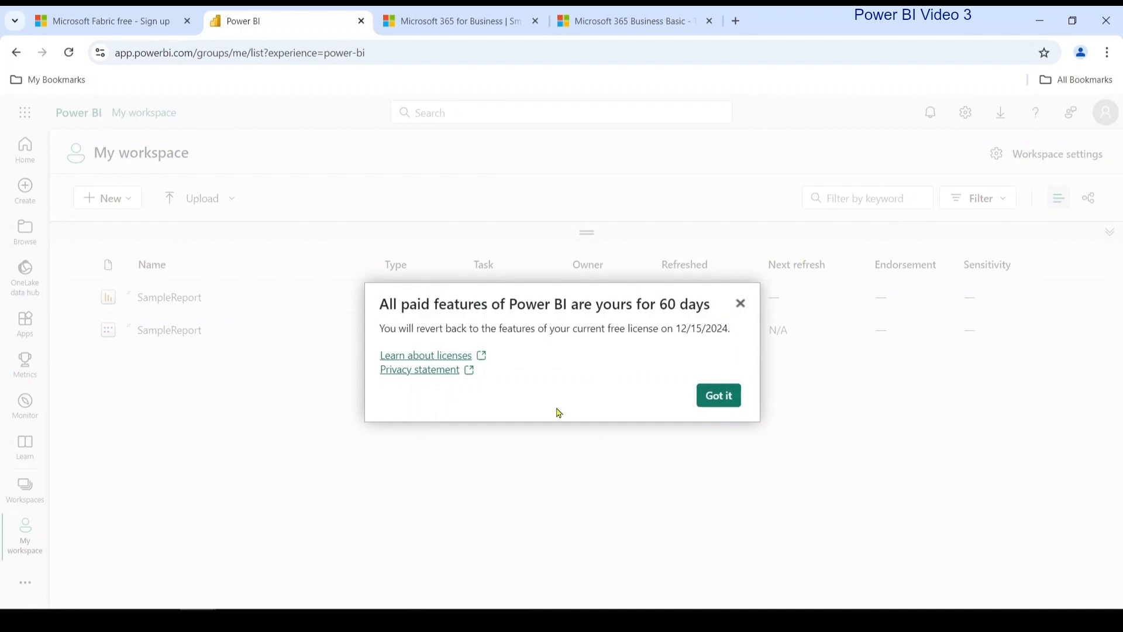
click(716, 401)
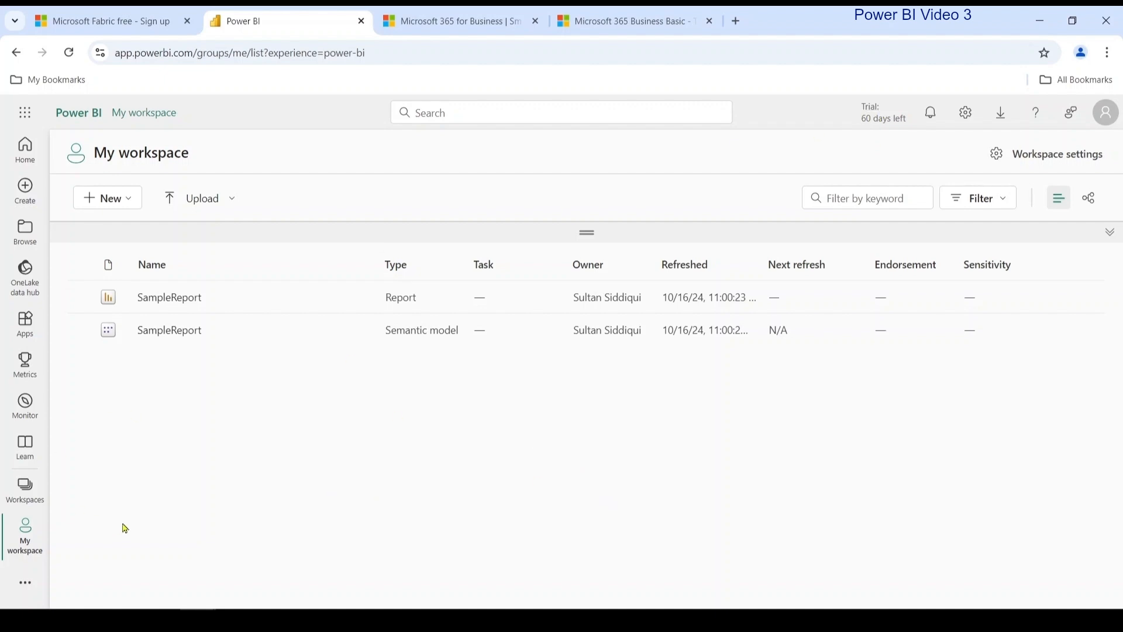
Step: Create a workspace named First Sample Report with the description "This is first sample report", and select it in the workspace list
click(24, 489)
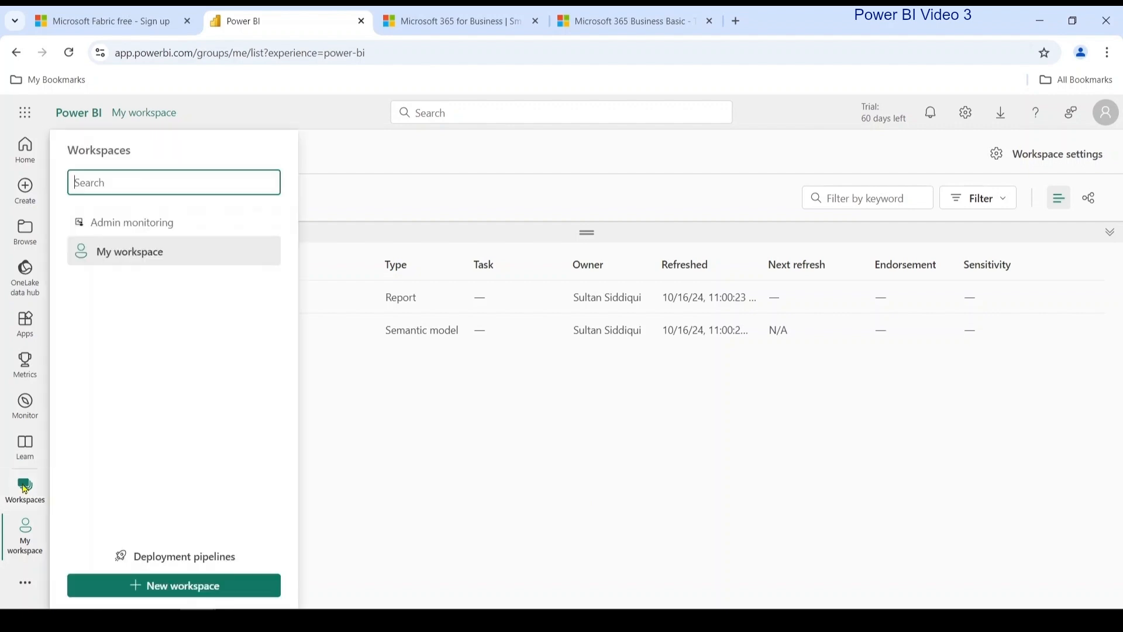
click(198, 587)
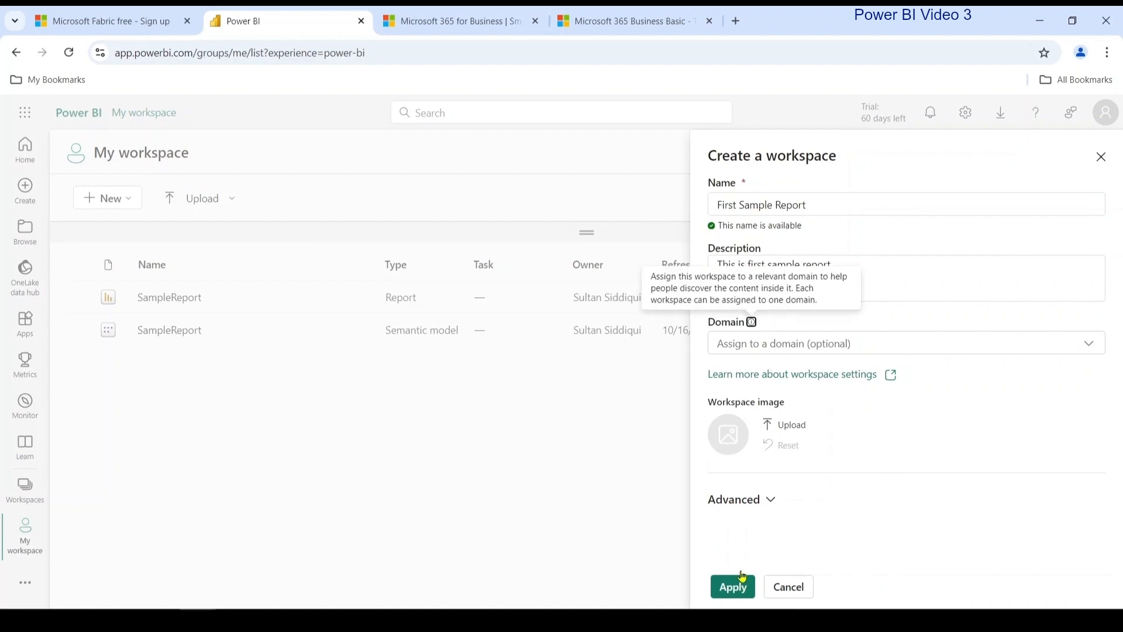
click(730, 586)
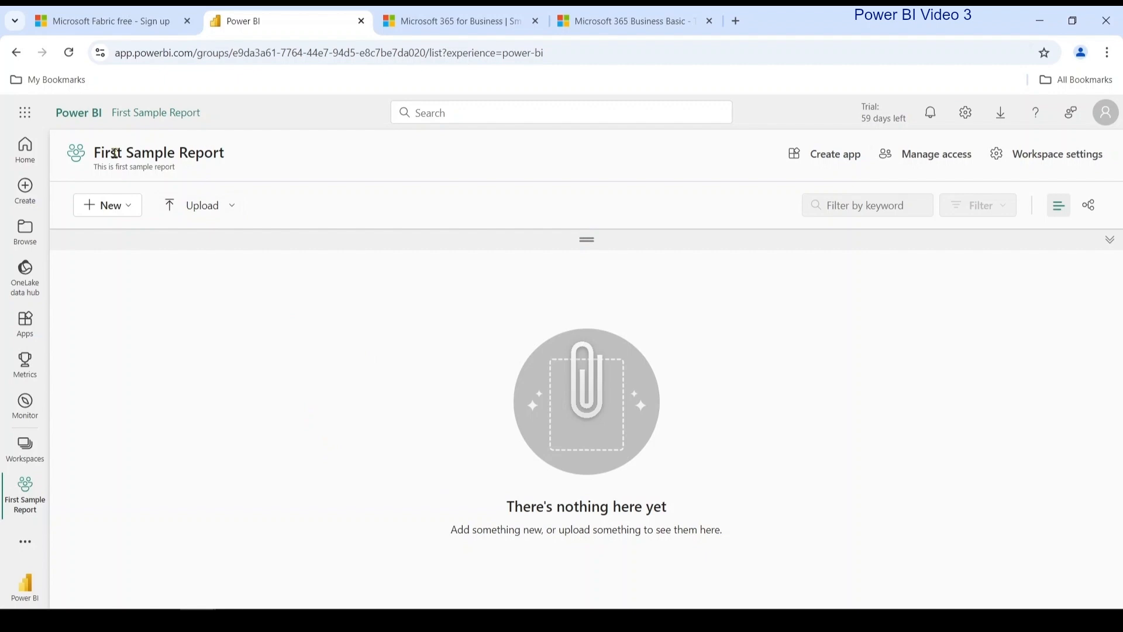
drag(97, 151, 236, 165)
click(413, 450)
click(24, 447)
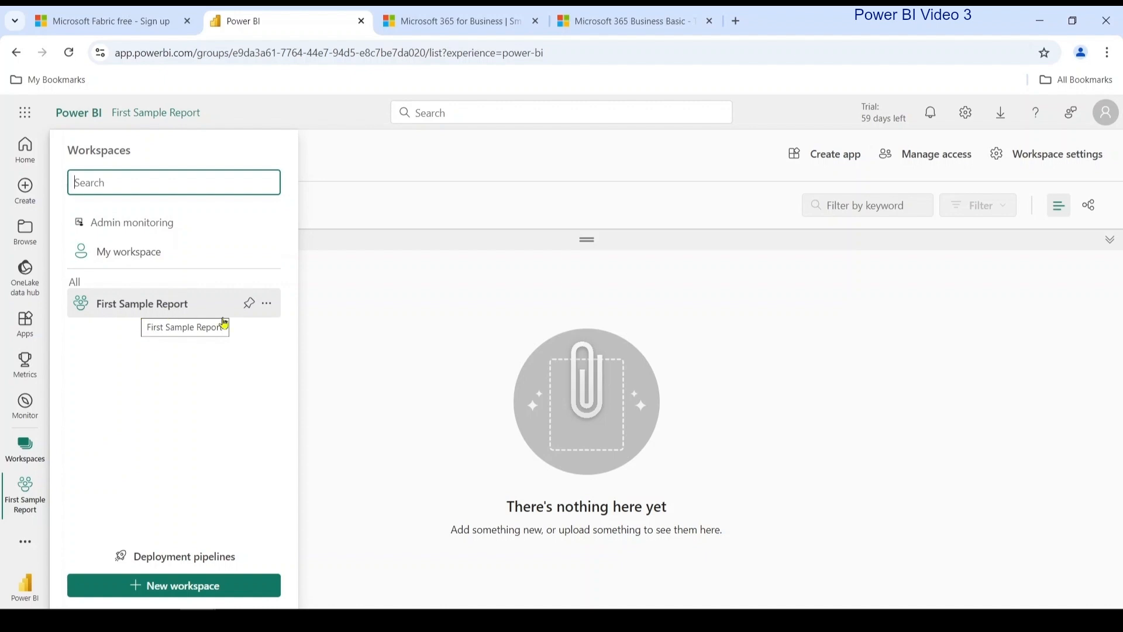
click(175, 311)
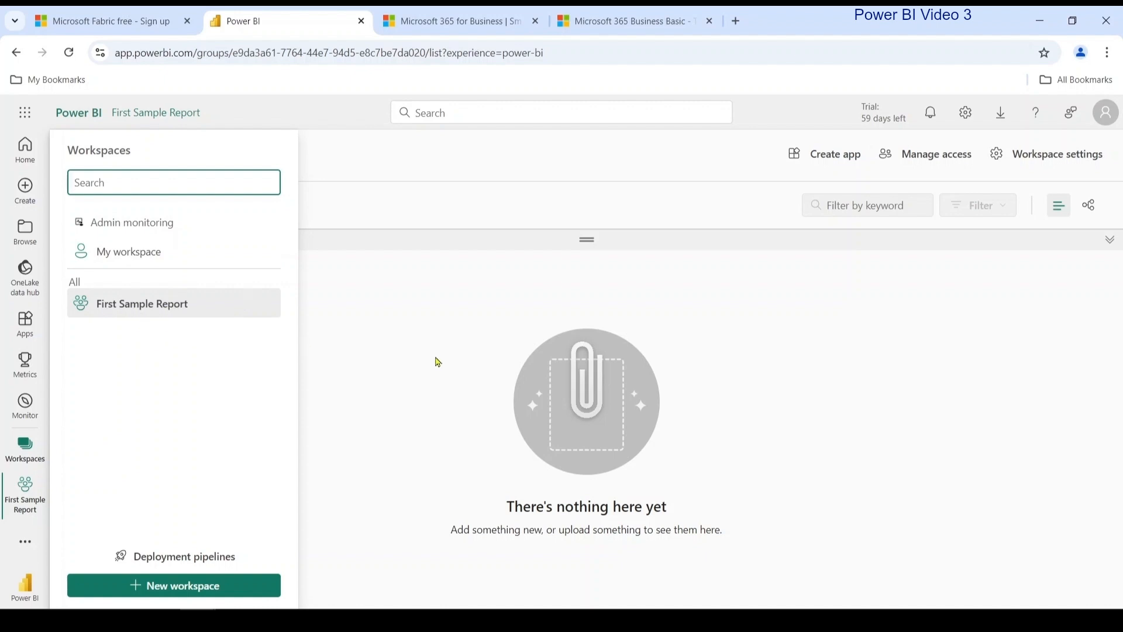
Step: Switch to My workspace and permanently delete the SampleReport semantic model together with its report
click(25, 449)
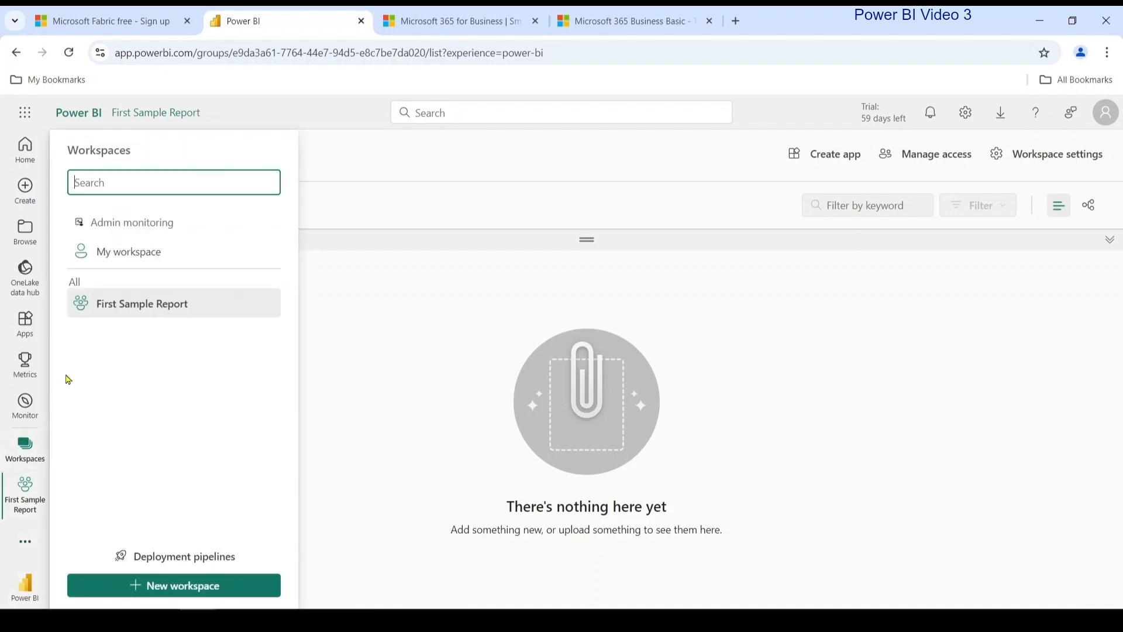
click(146, 252)
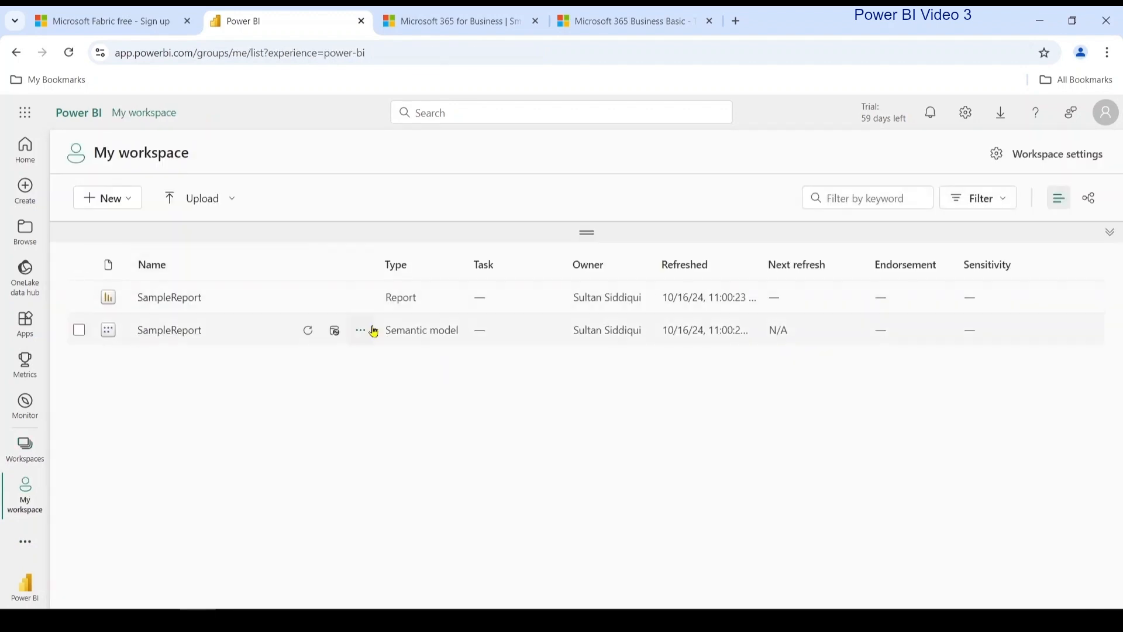
click(361, 329)
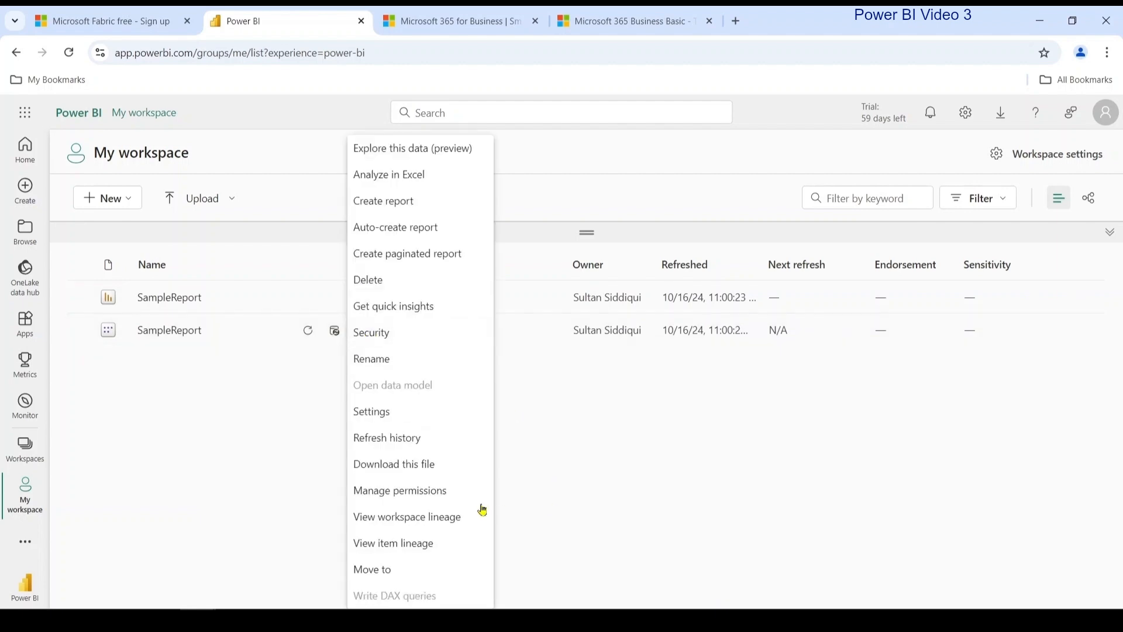
click(384, 281)
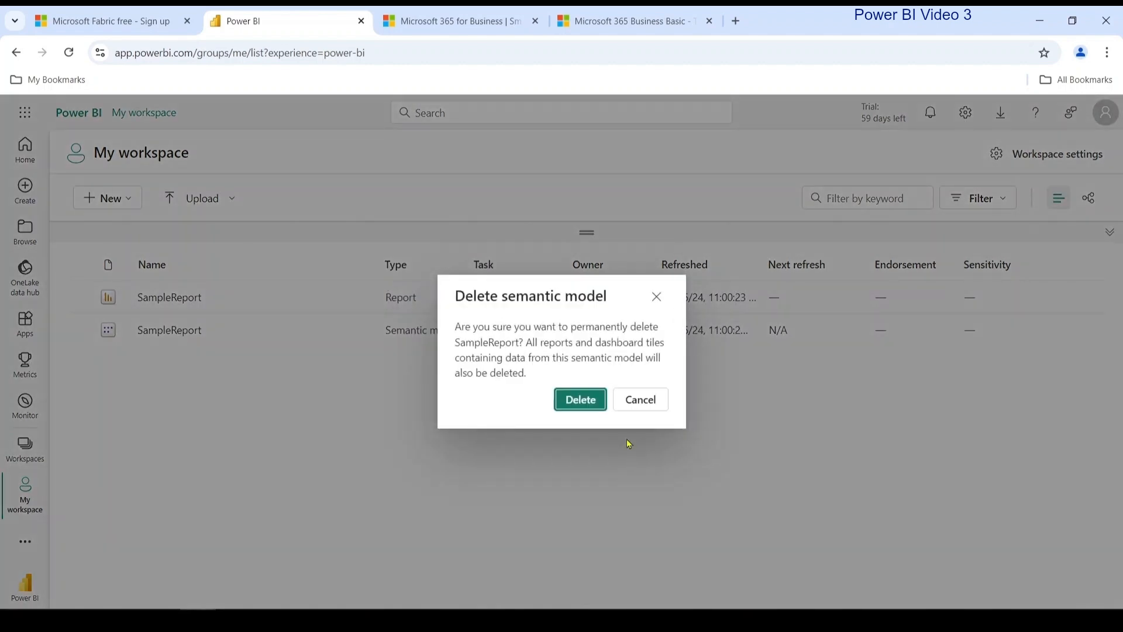
click(585, 404)
click(720, 395)
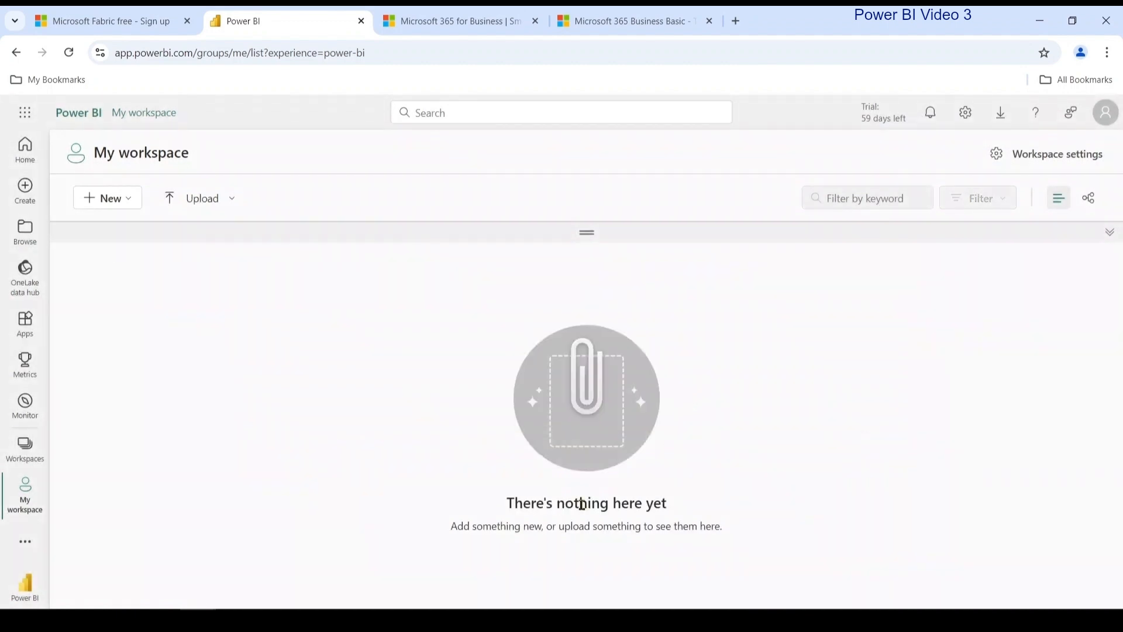
Step: Open the First Sample Report workspace, and switch to SampleReport in Power BI Desktop
click(28, 449)
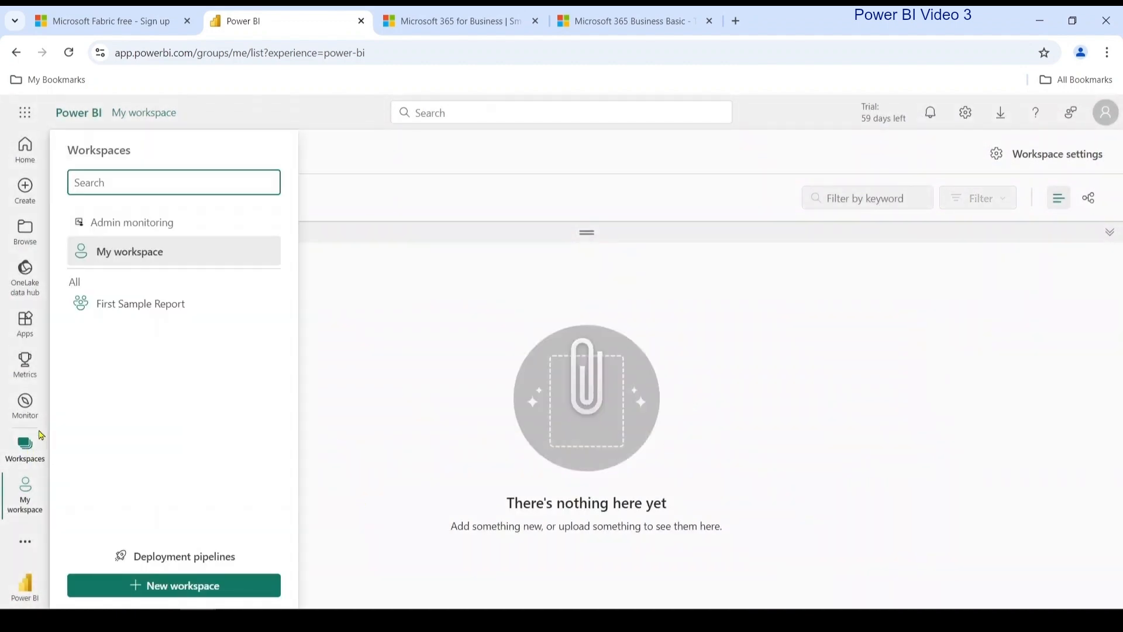
click(133, 306)
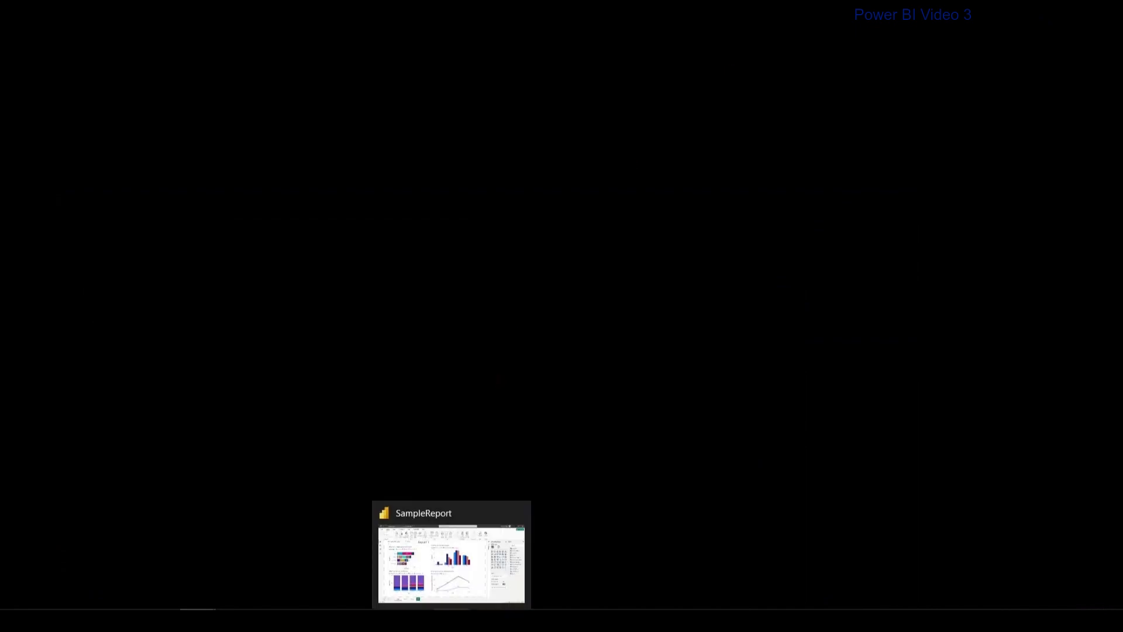
click(451, 621)
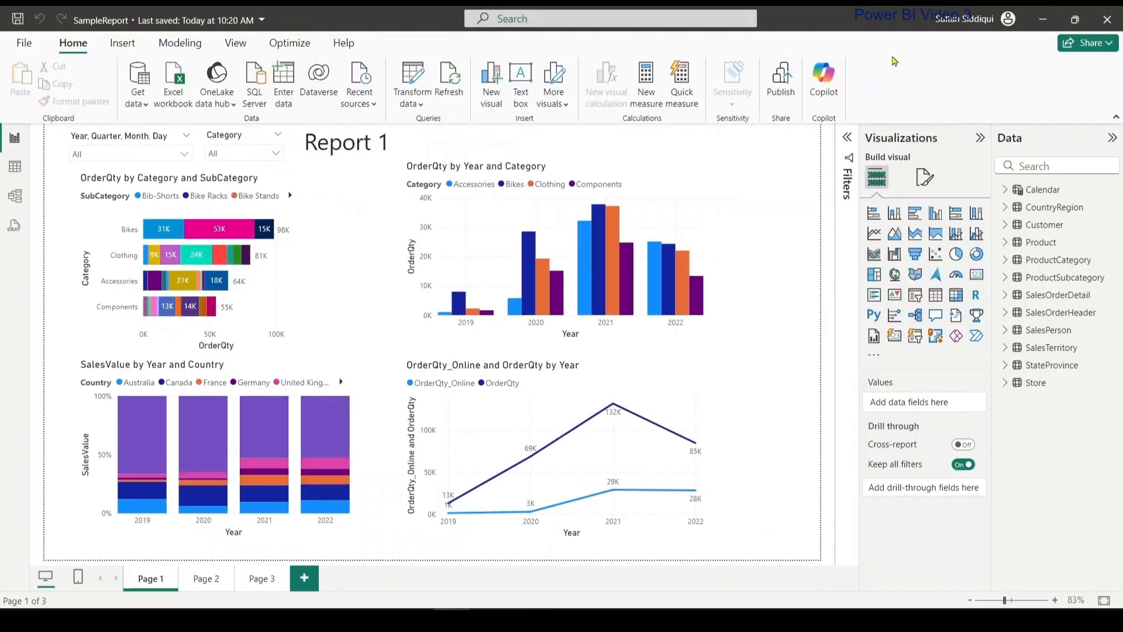
Step: Save the changes and publish SampleReport to the First Sample Report workspace, then dismiss the publishing dialog
click(779, 82)
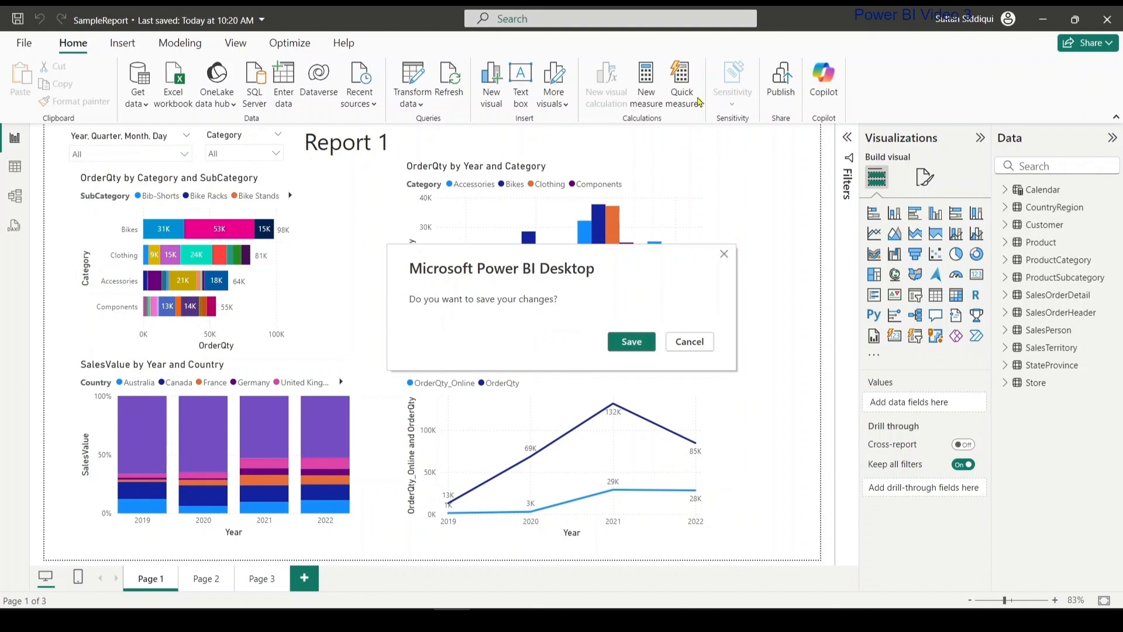
click(638, 345)
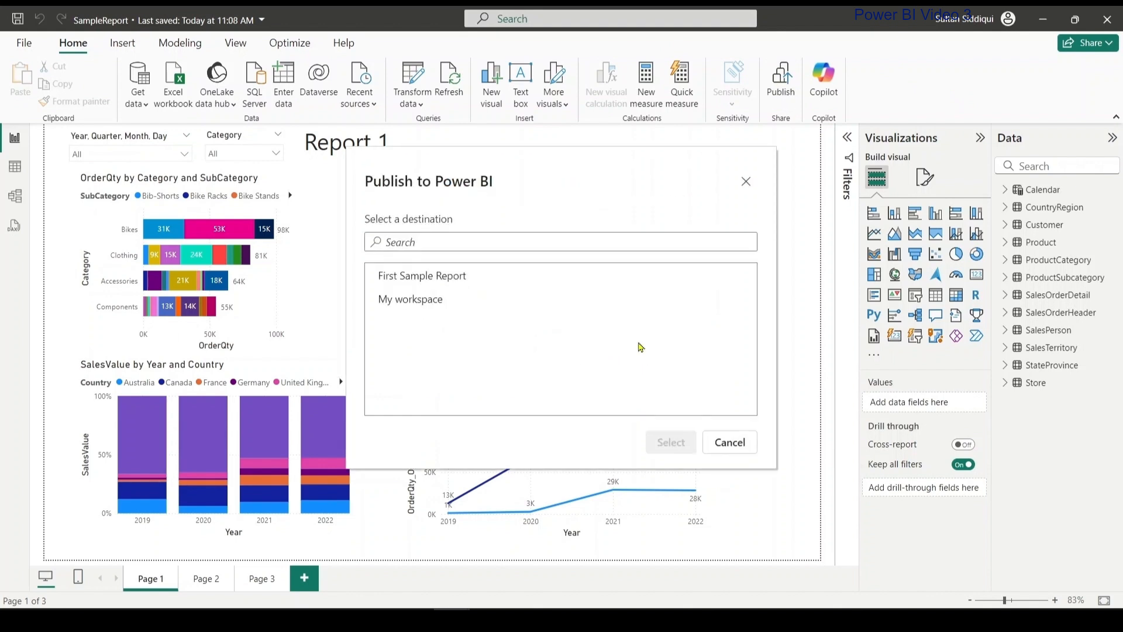
click(492, 283)
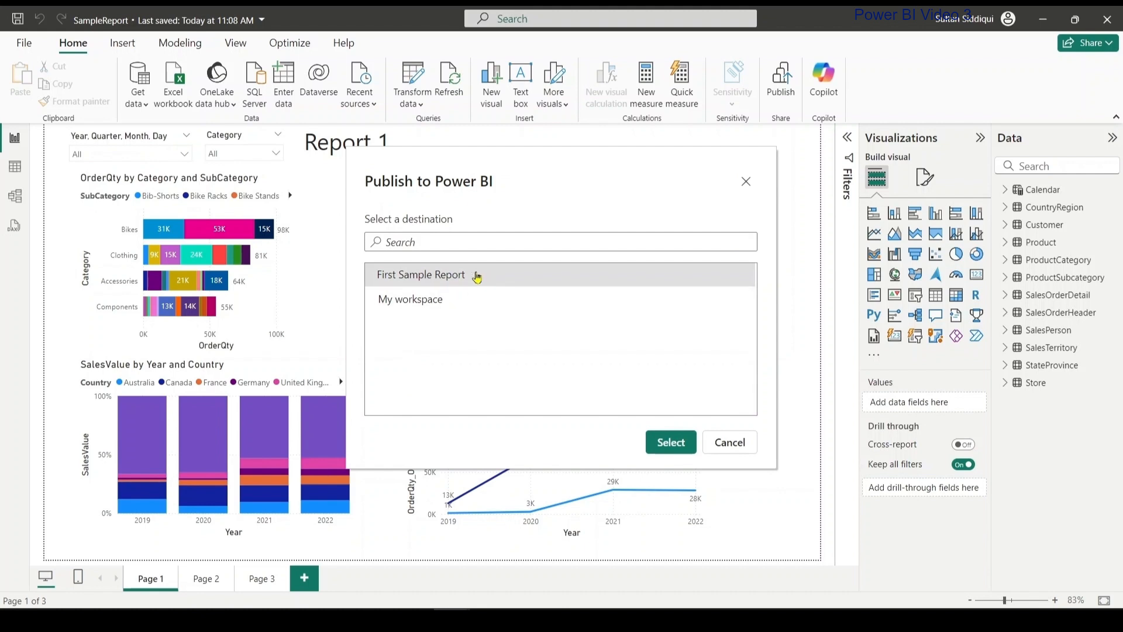
click(672, 444)
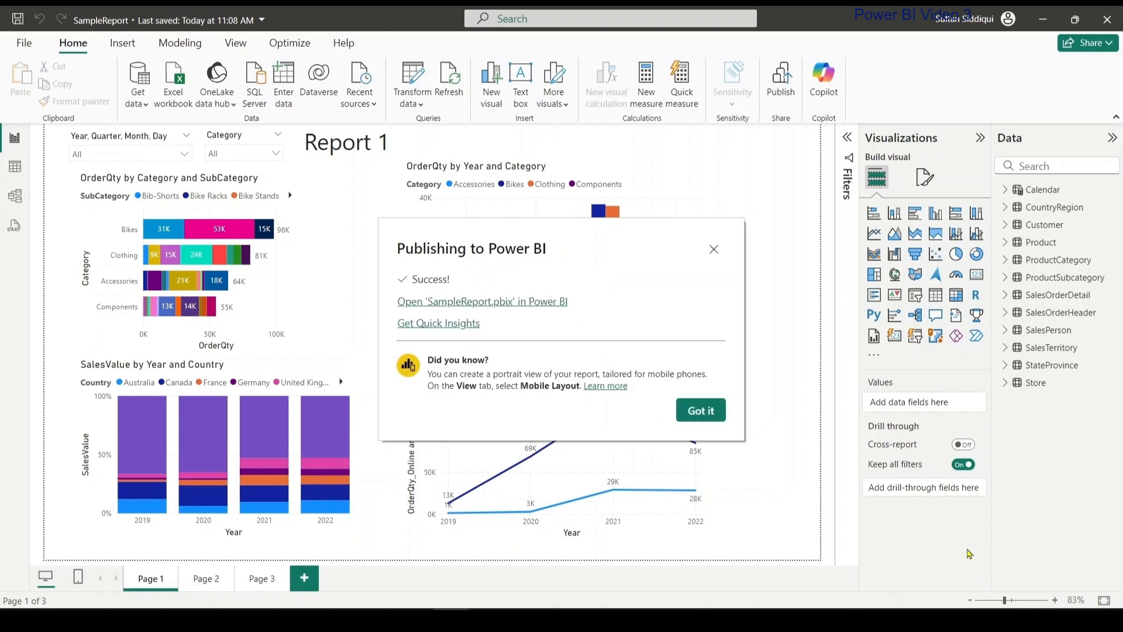
click(700, 410)
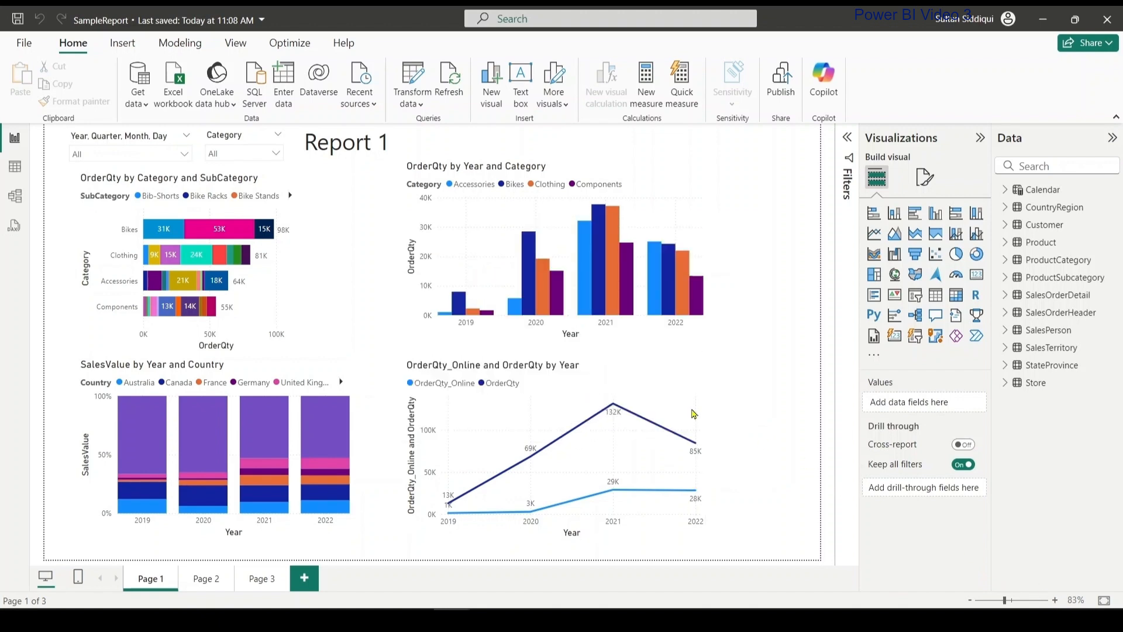
Step: Switch to the Power BI service in the browser and create a report from the SampleReport semantic model in First Sample Report
click(1042, 19)
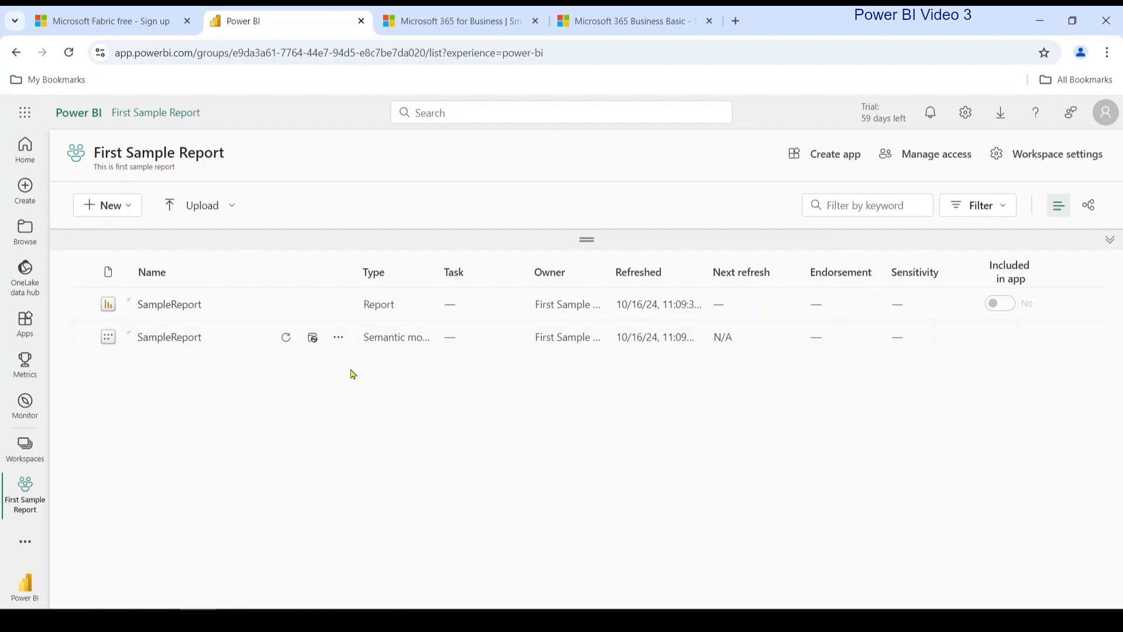
click(339, 337)
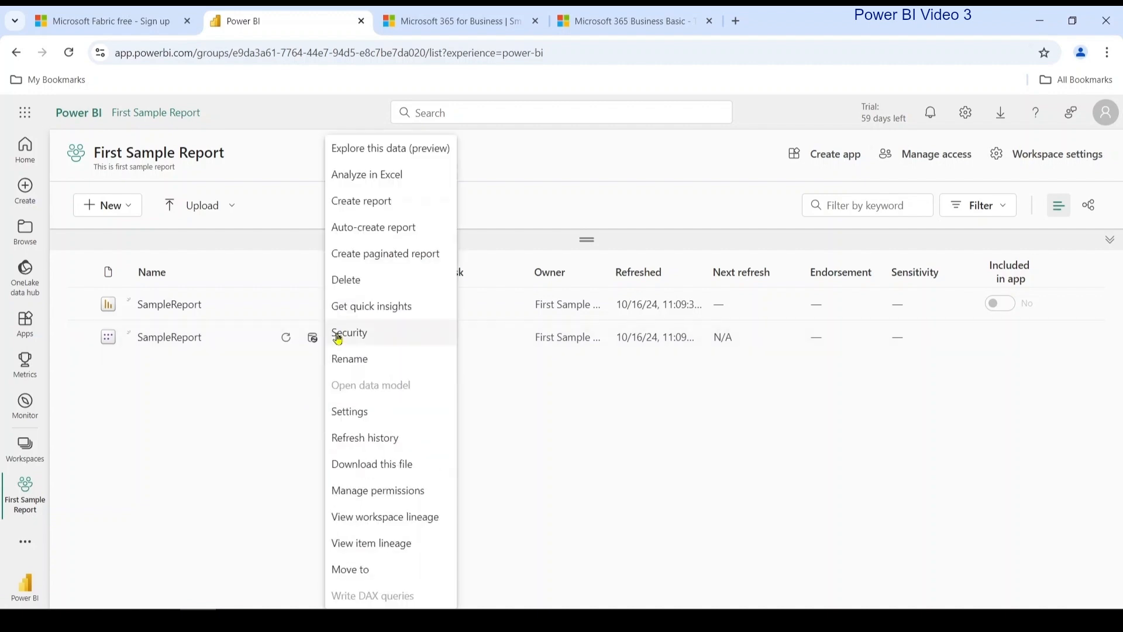
click(380, 209)
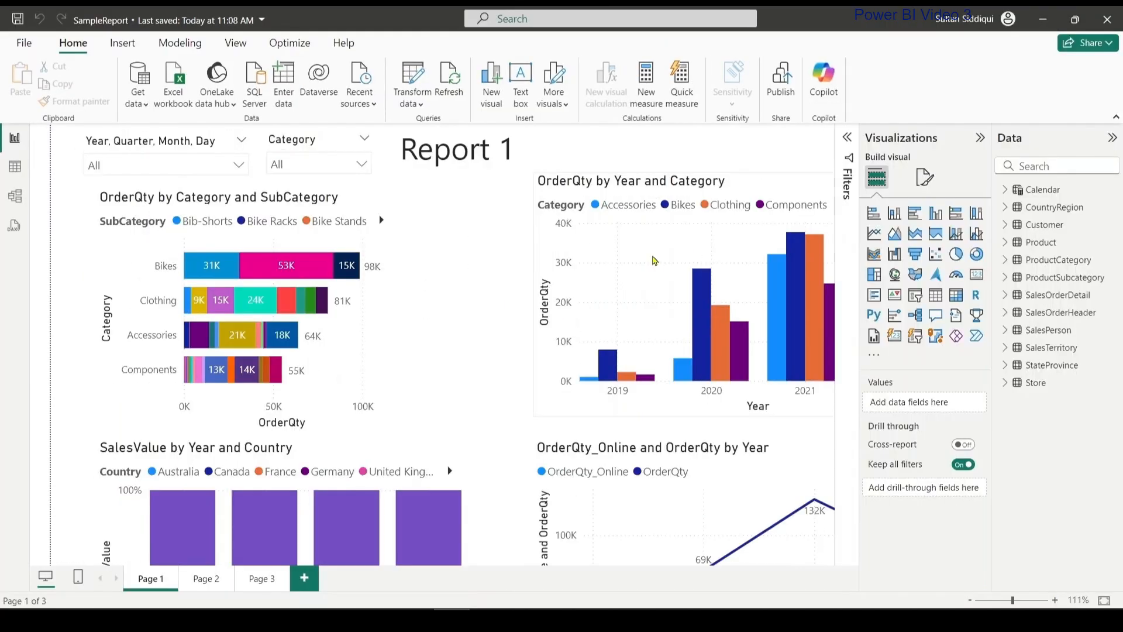
click(1042, 20)
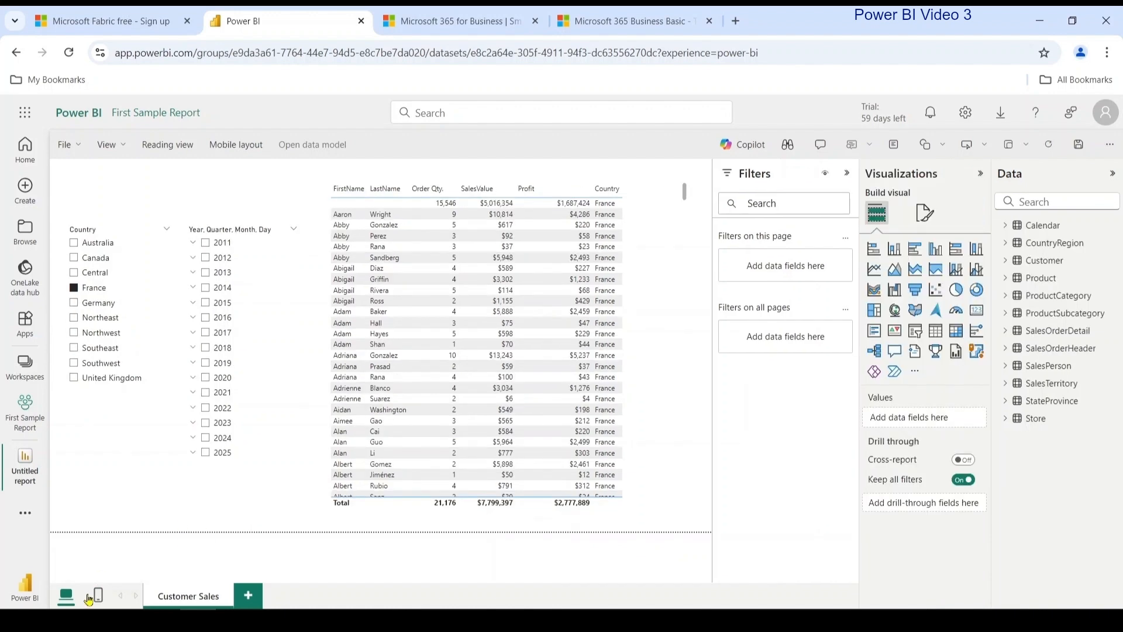
Step: Save the new report as Customer Sales in the First Sample Report workspace and dismiss the notification
click(682, 432)
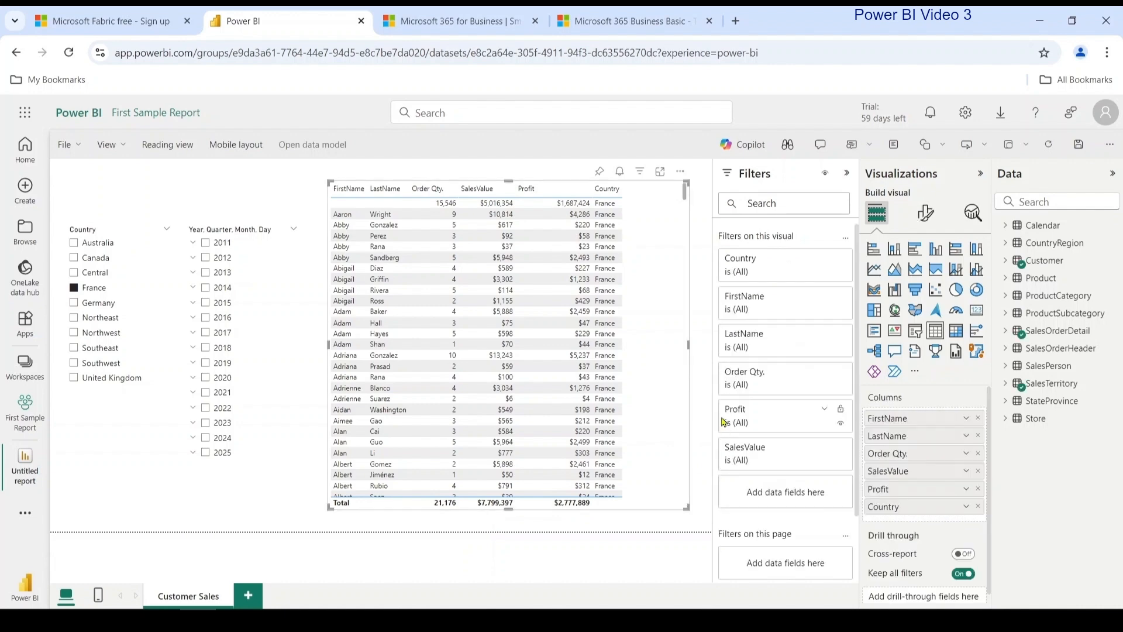
click(1079, 147)
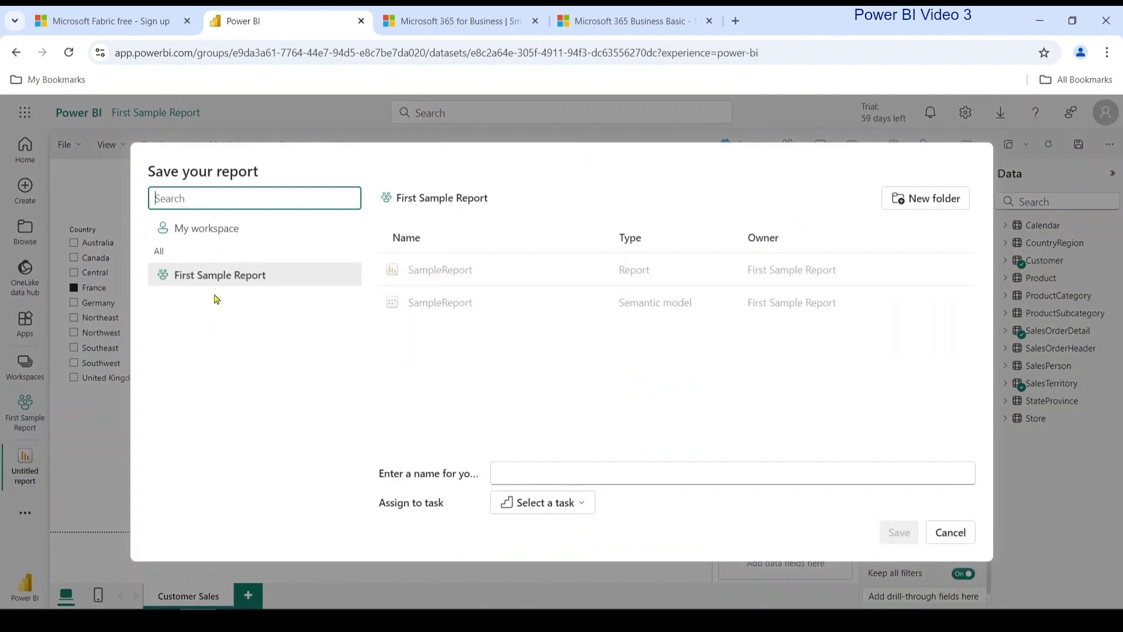
click(166, 275)
click(528, 476)
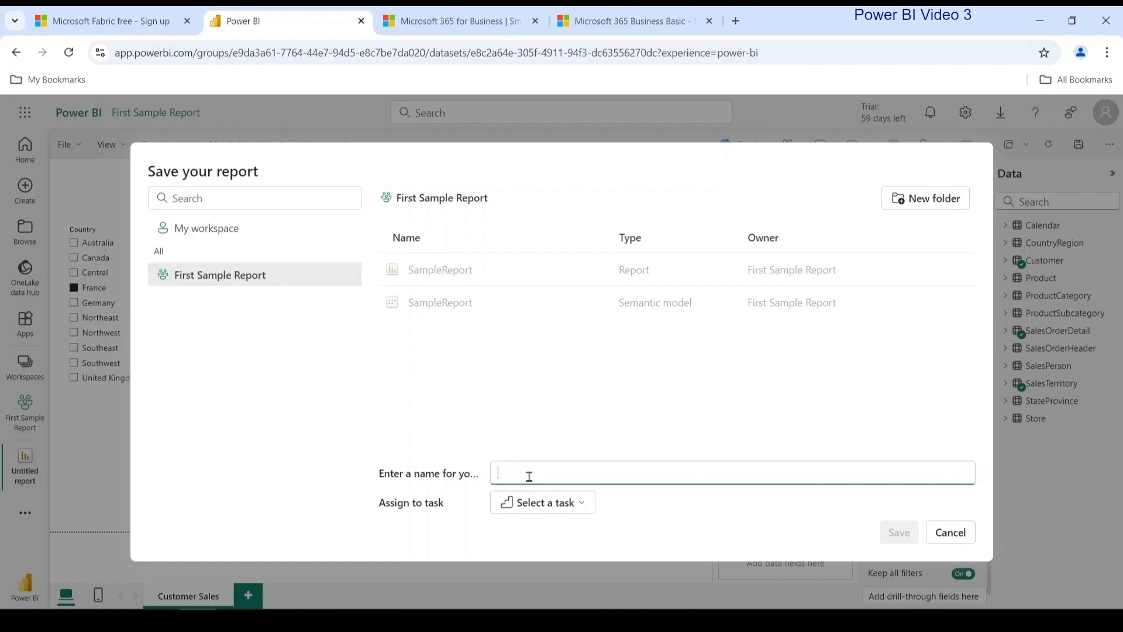
text(C)
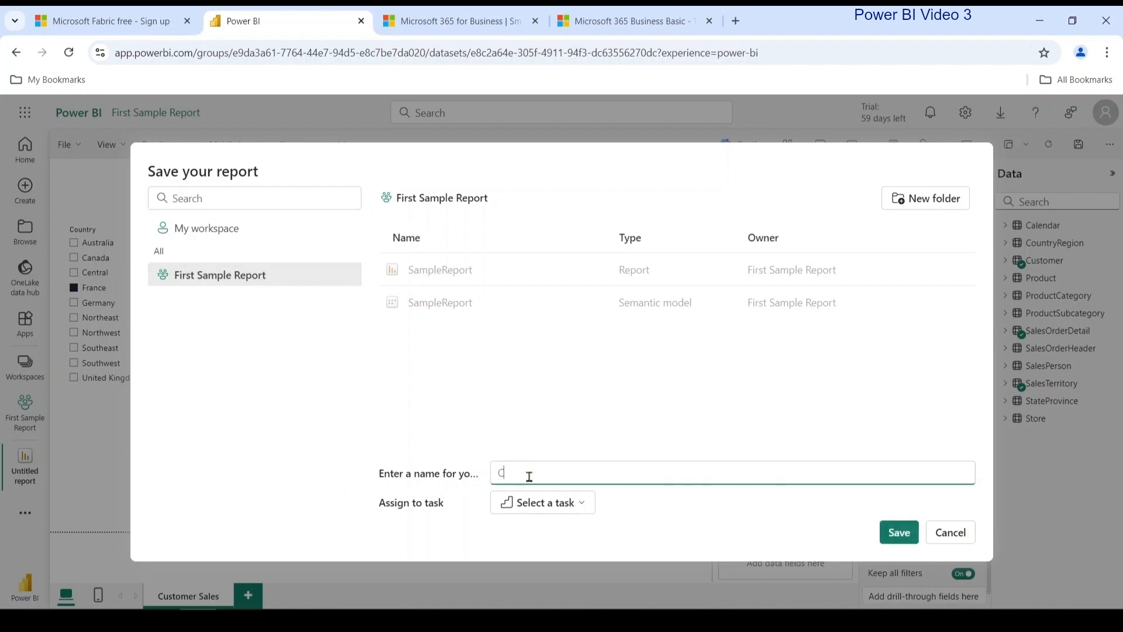
text(ustomer Sales)
click(899, 533)
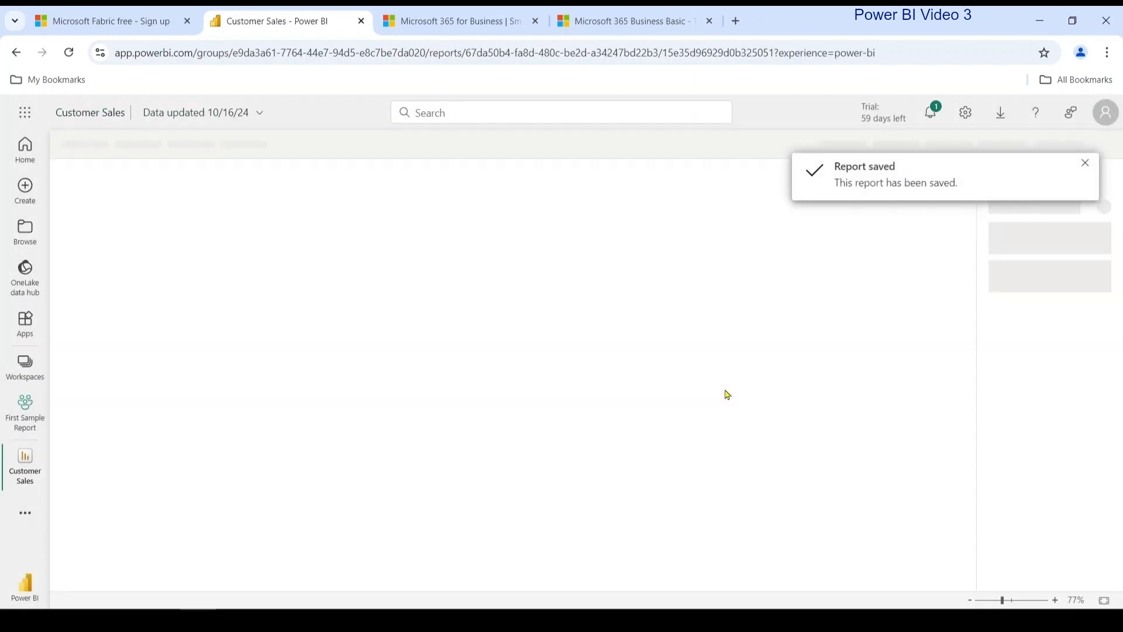
click(1085, 169)
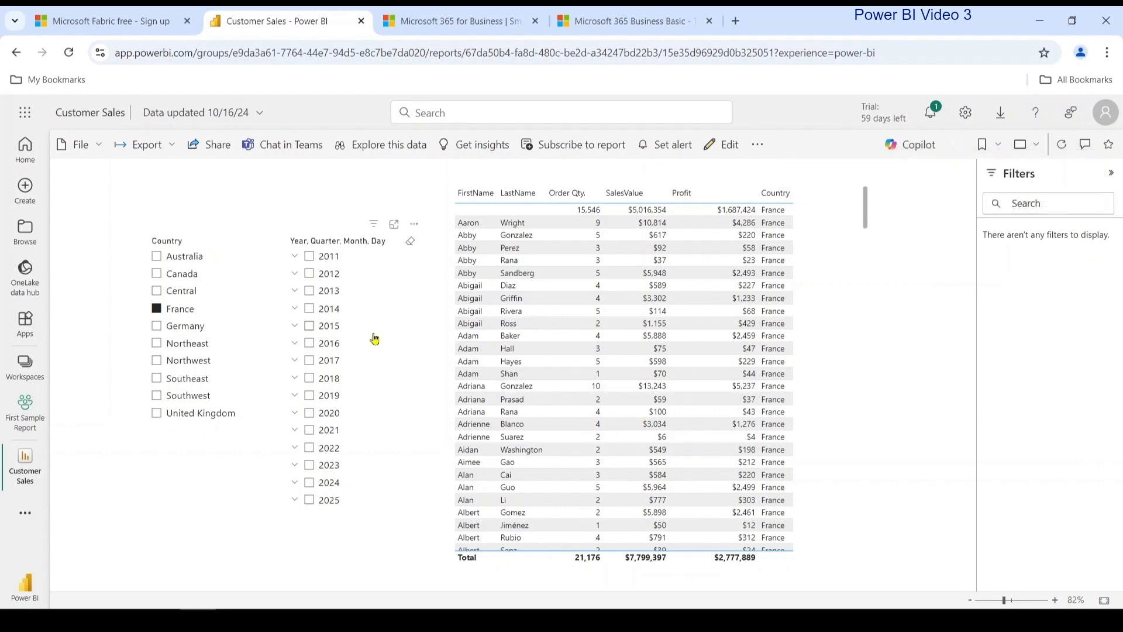
Step: In the First Sample Report workspace, fit the Owner column to its contents and open SampleReport for editing, dismissing the mobile layout tip
click(25, 410)
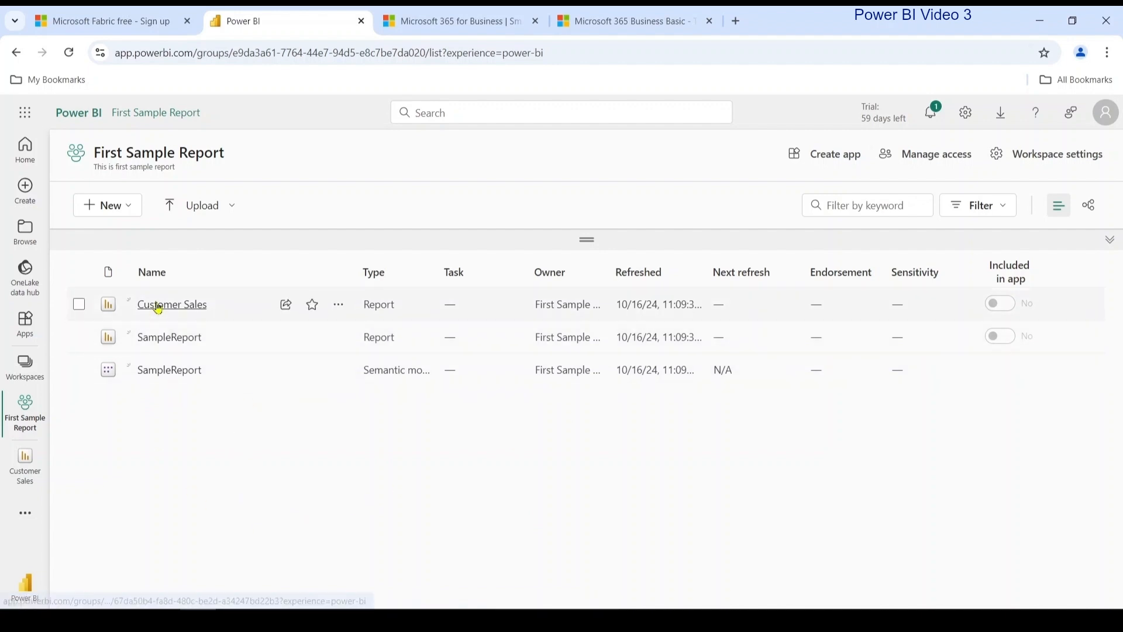
double_click(611, 274)
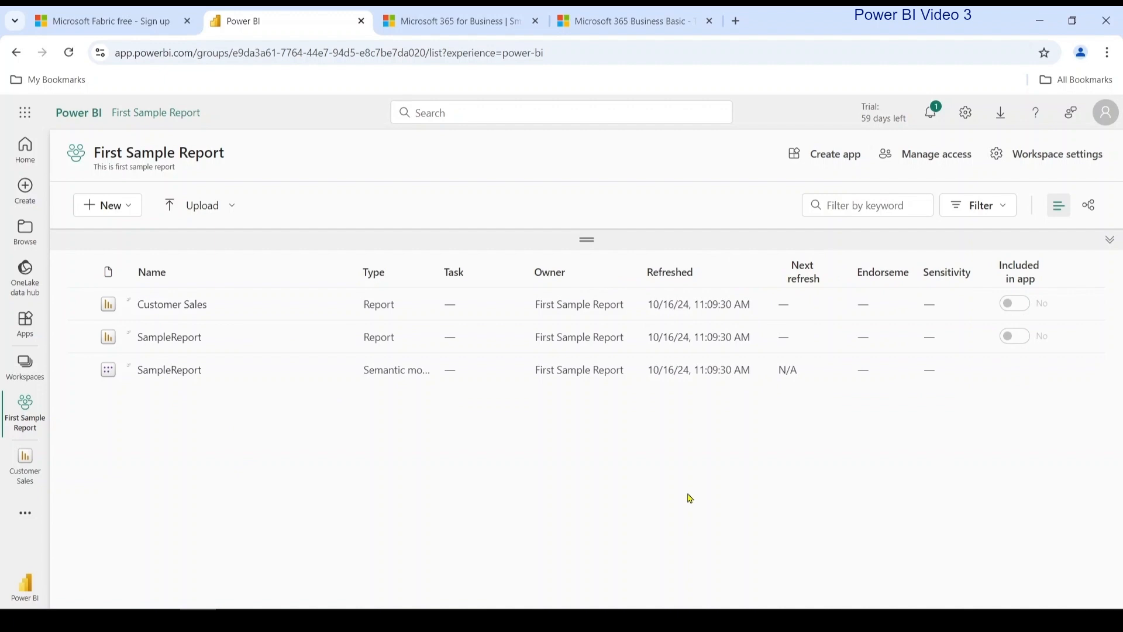
click(155, 339)
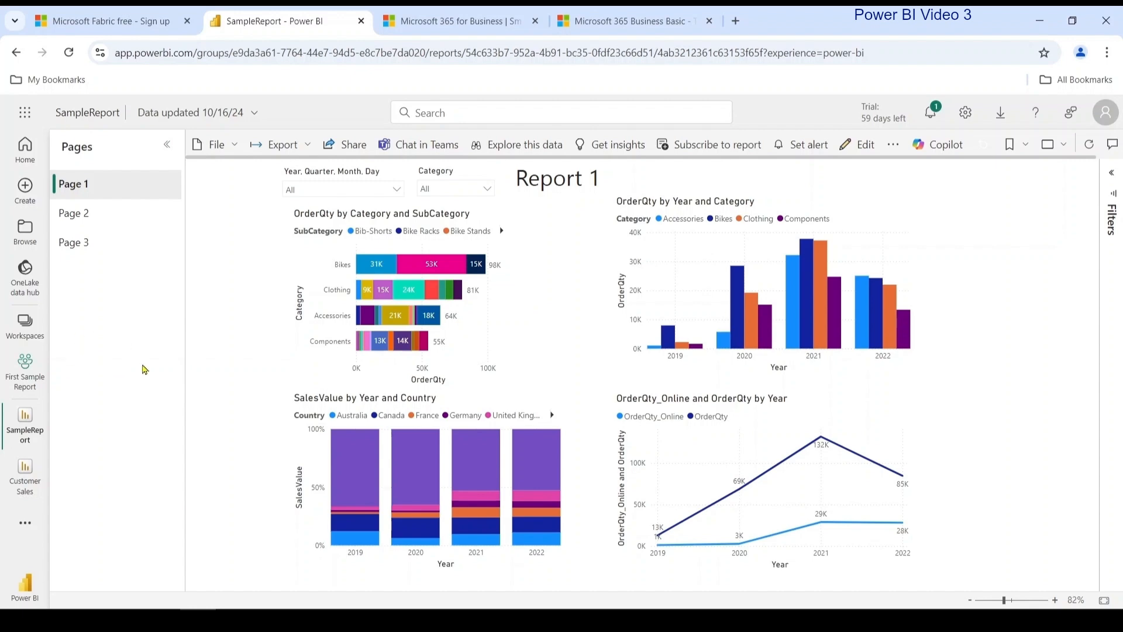
click(865, 145)
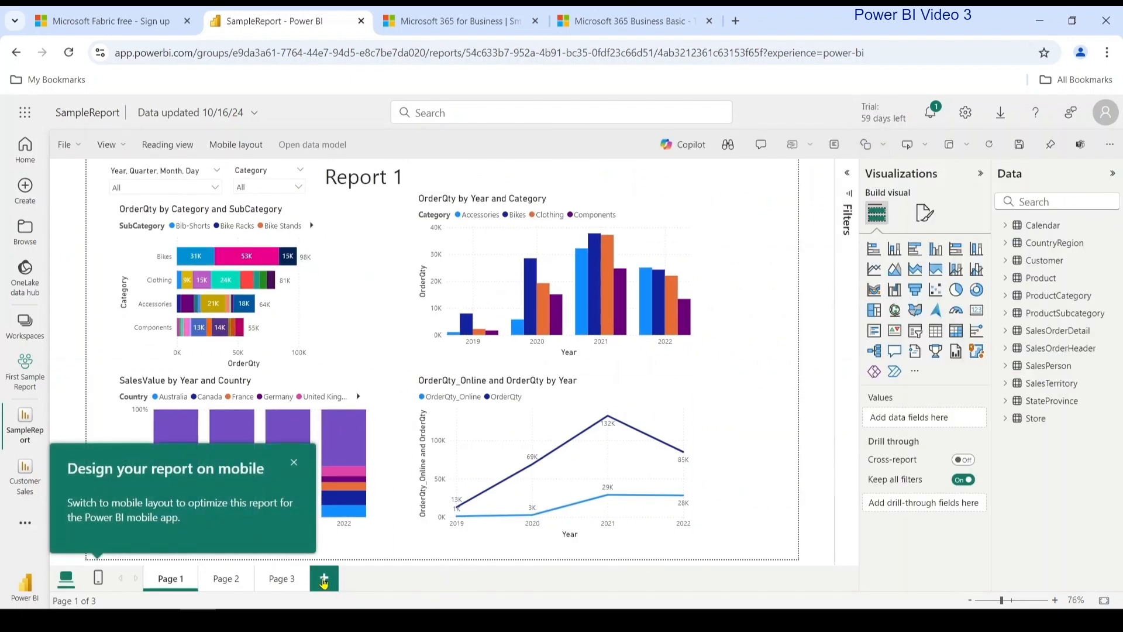
click(294, 462)
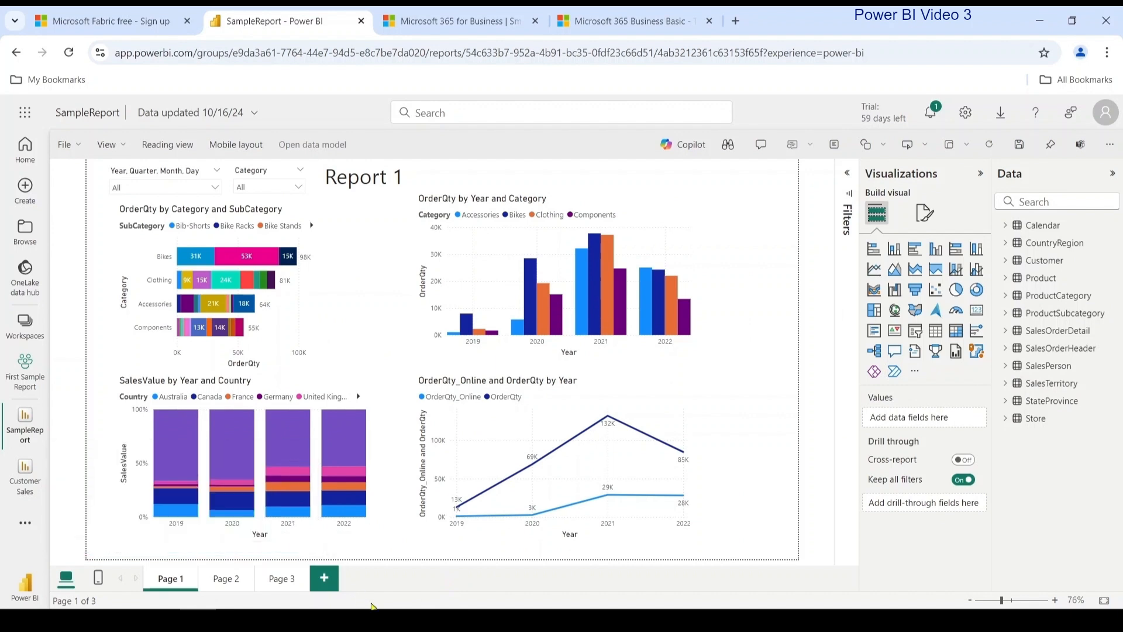
Step: Add a new page to SampleReport and rename it Dashboard 1
click(328, 583)
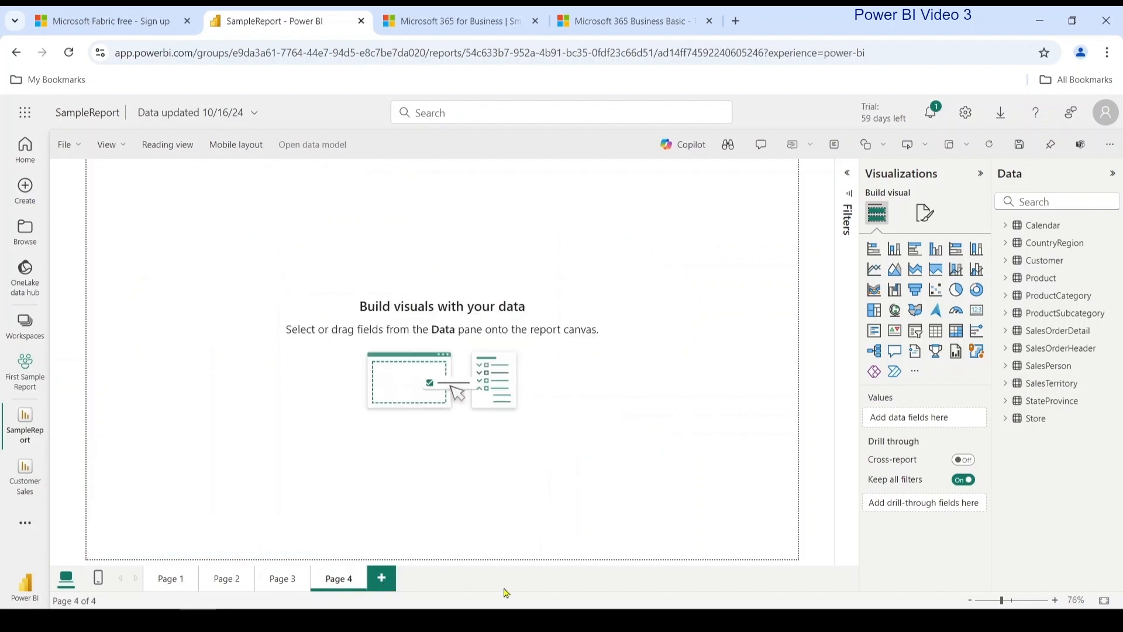
double_click(346, 579)
key(BackSpace)
key(BackSpace)
key(BackSpace)
key(BackSpace)
text(Dashboar)
key(Return)
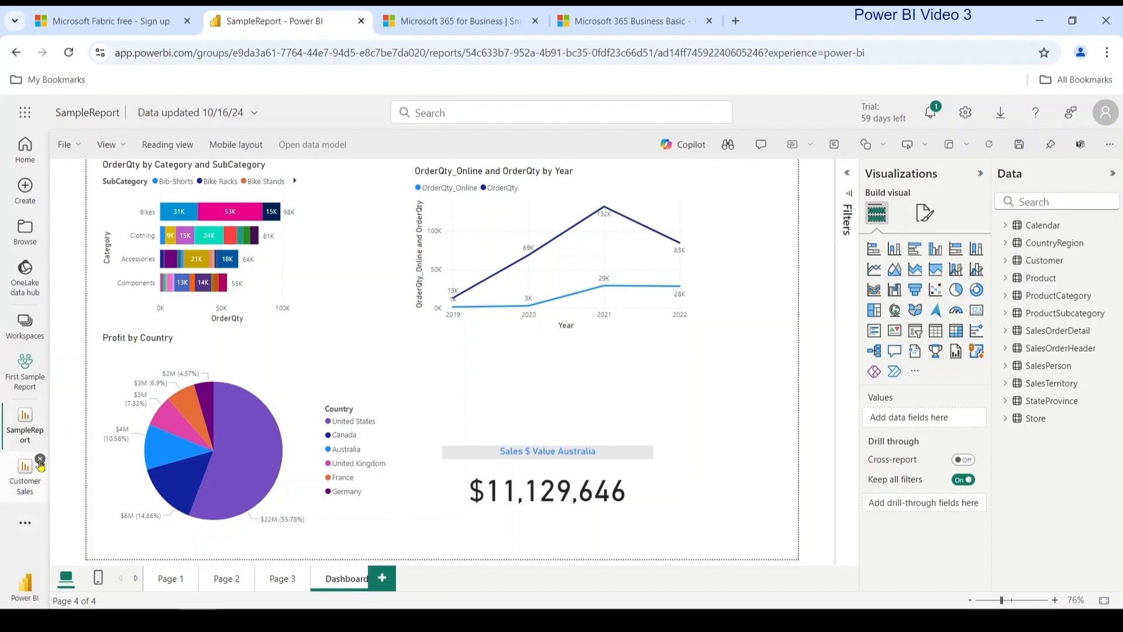
Step: Close the open Customer Sales report and return to the First Sample Report workspace, saving the SampleReport changes
click(40, 459)
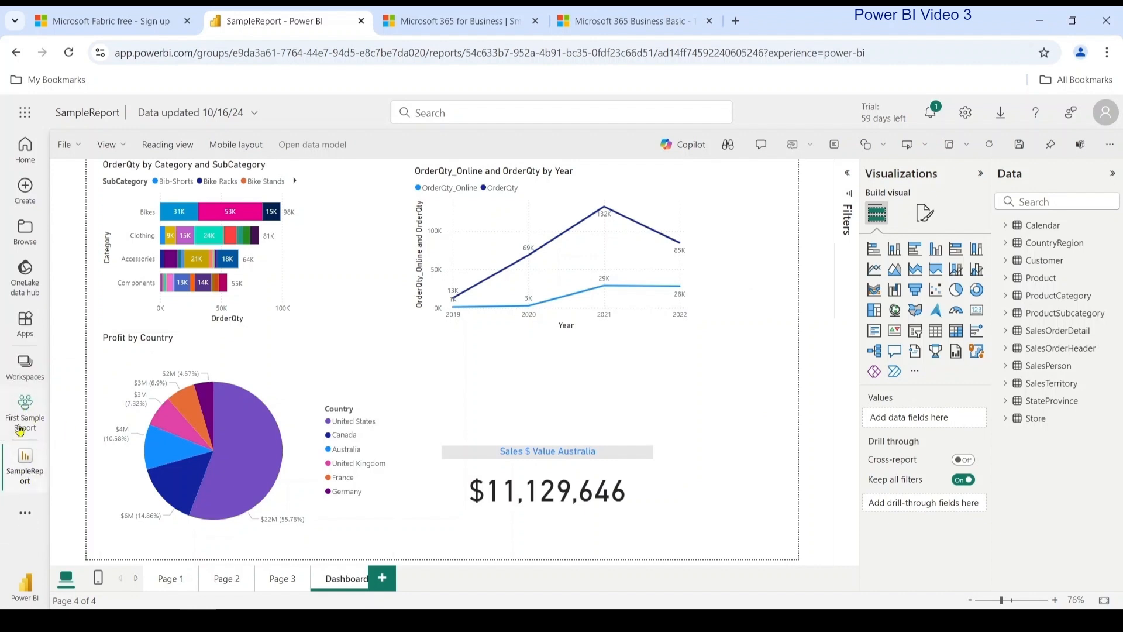
click(18, 410)
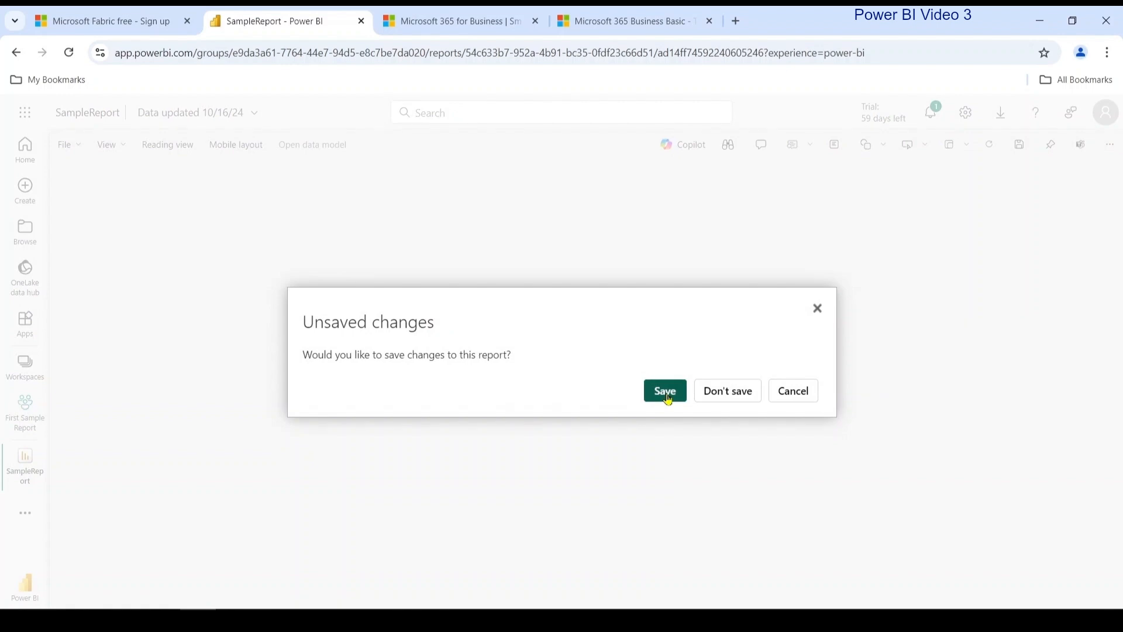
click(667, 391)
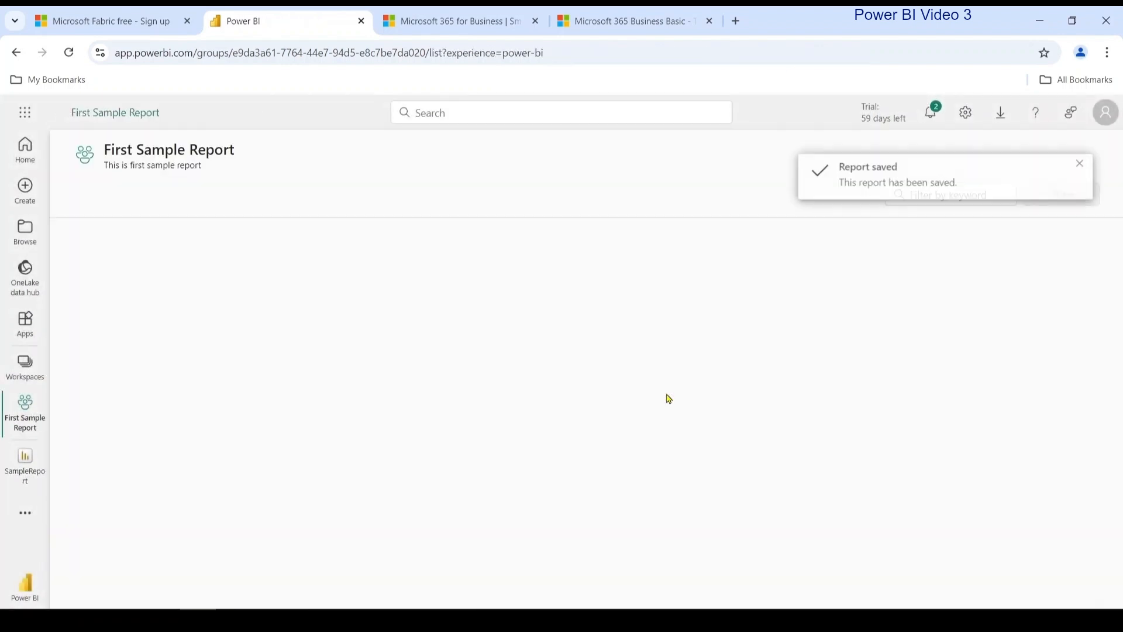
click(1085, 163)
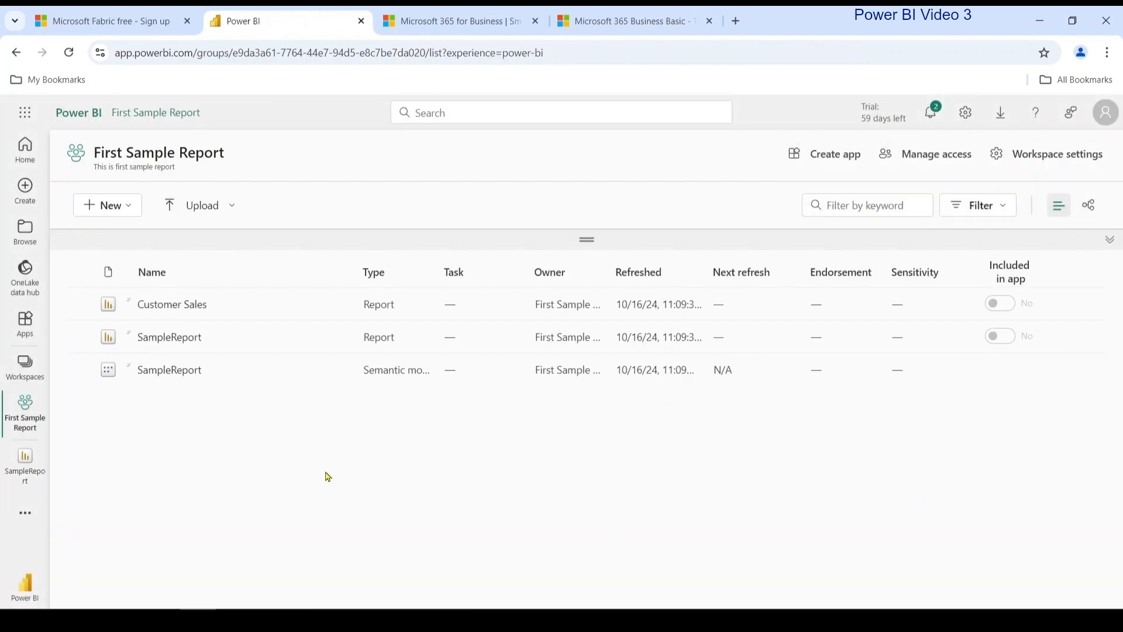
Step: From SampleReport's Dashboard 1 page, pin the OrderQty_Online and OrderQty by Year chart to a new dashboard named First Dashboard
click(183, 338)
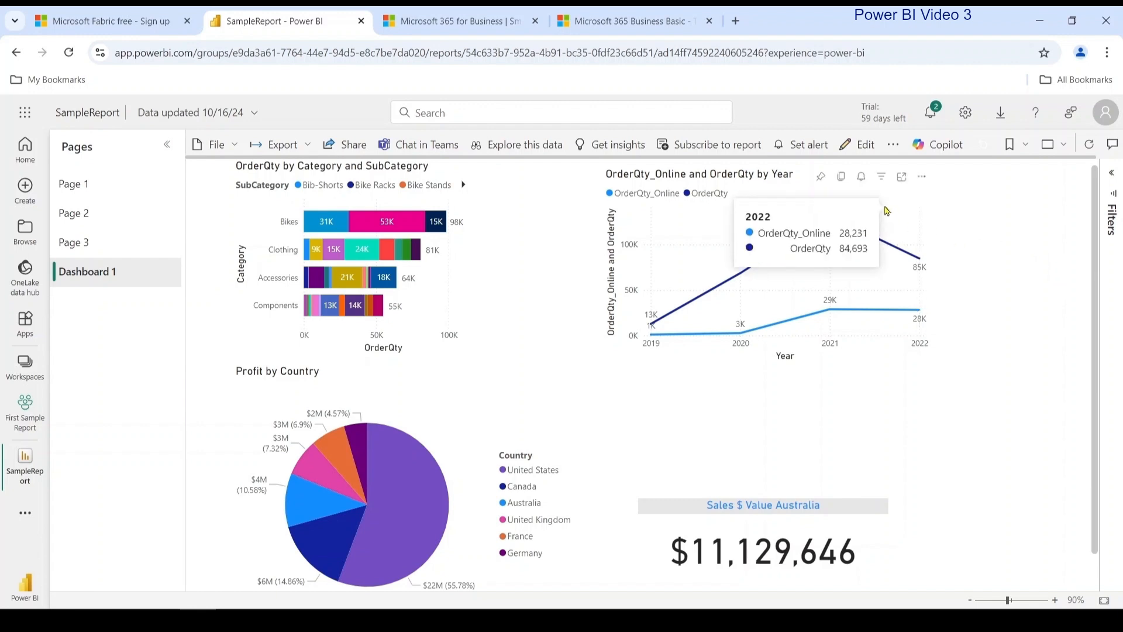
click(822, 178)
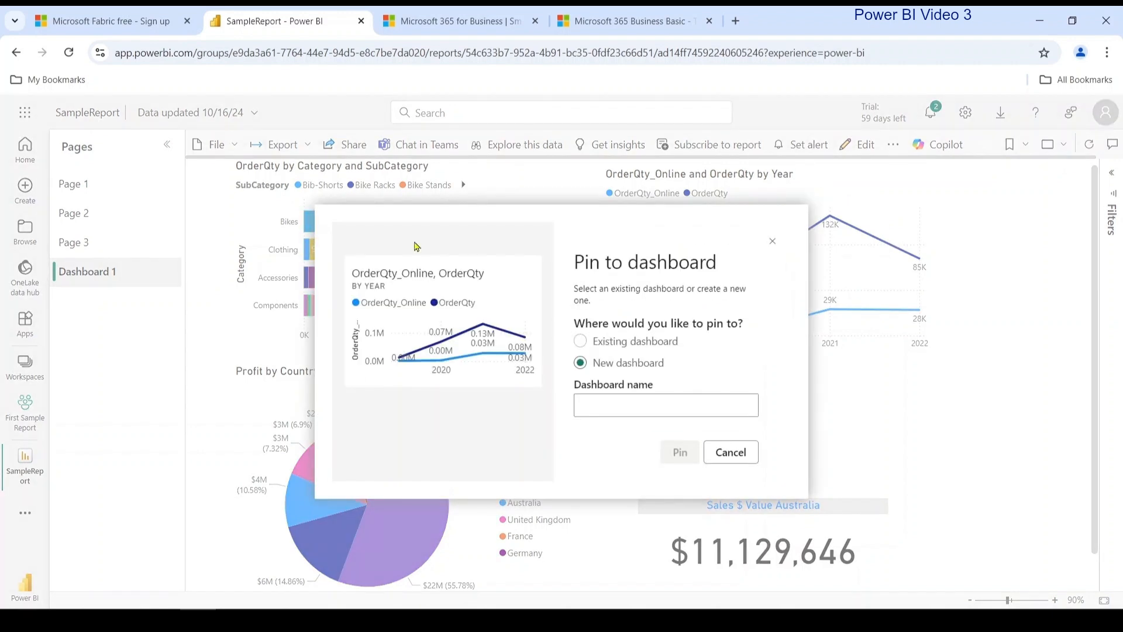
drag(575, 264, 759, 282)
click(594, 362)
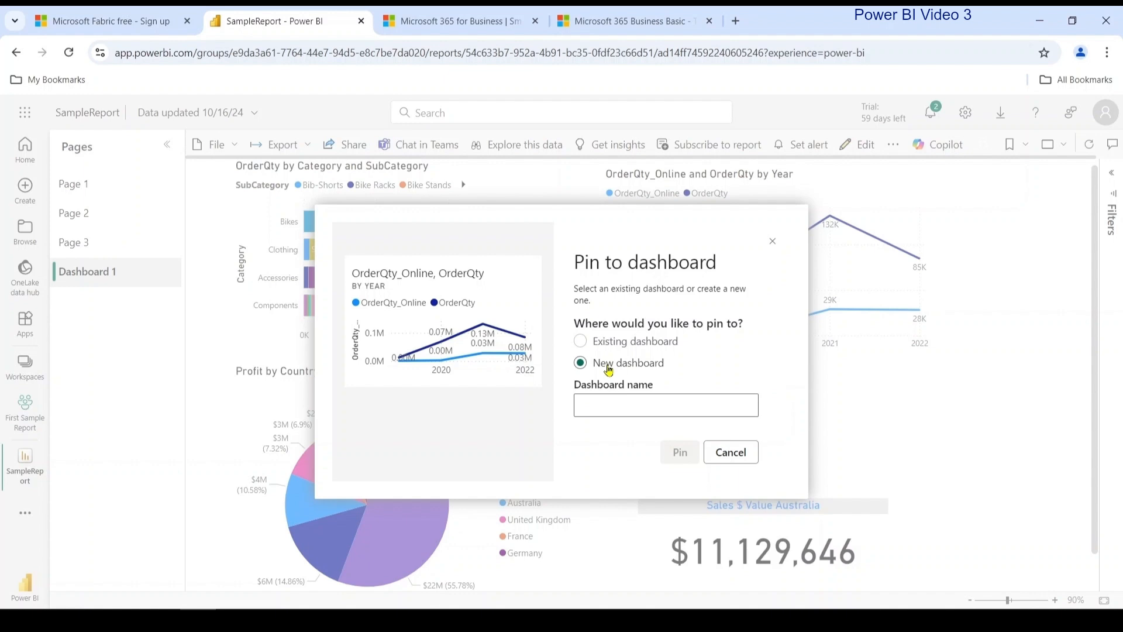
text(First Dashboard)
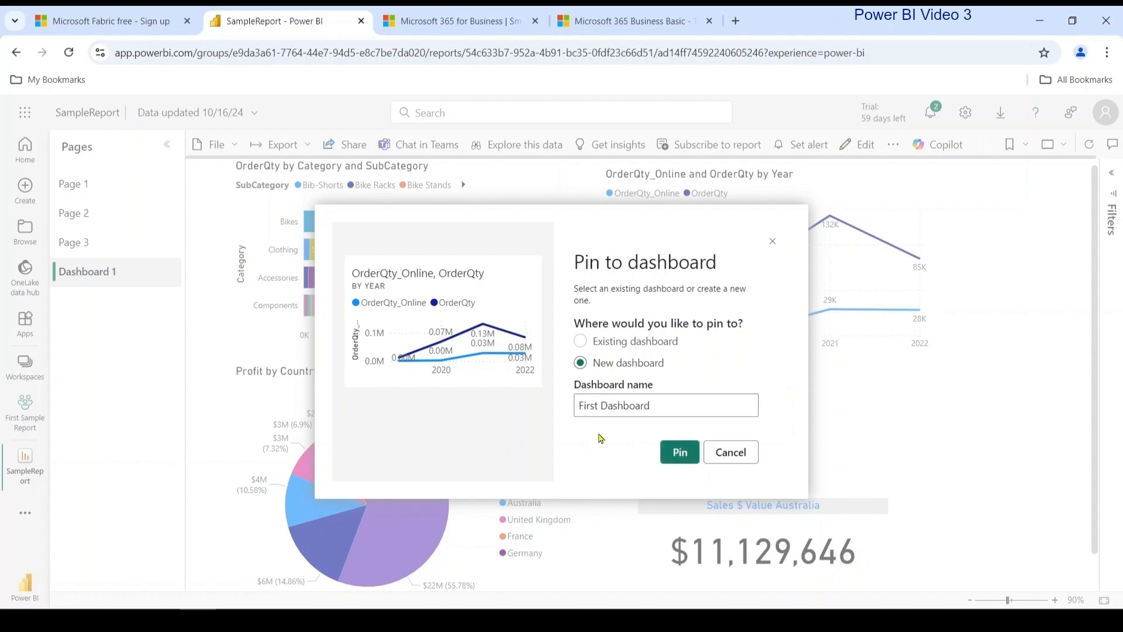
click(679, 452)
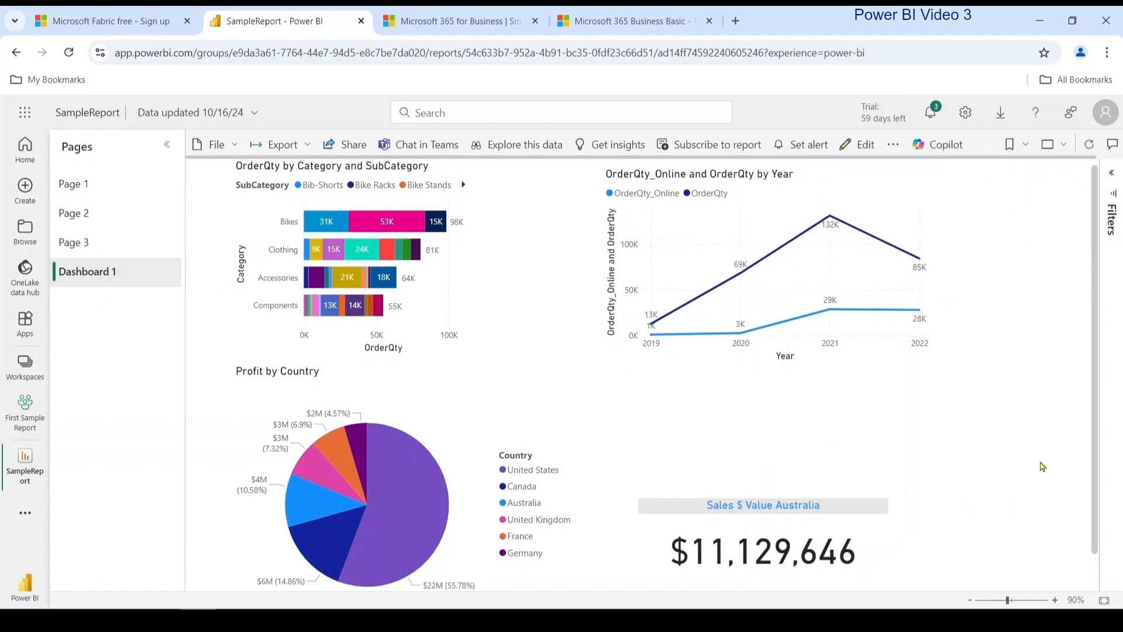
Step: Pin the Sales $ Value Australia card to the existing dashboard First Dashboard
scroll(1032, 395, down, 1)
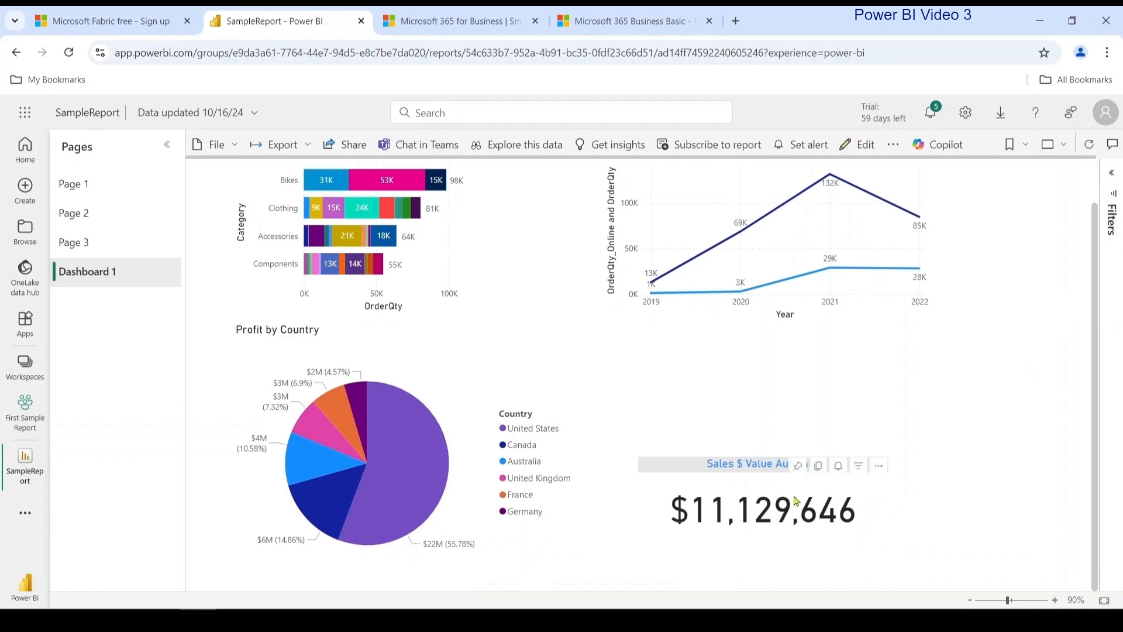
click(799, 466)
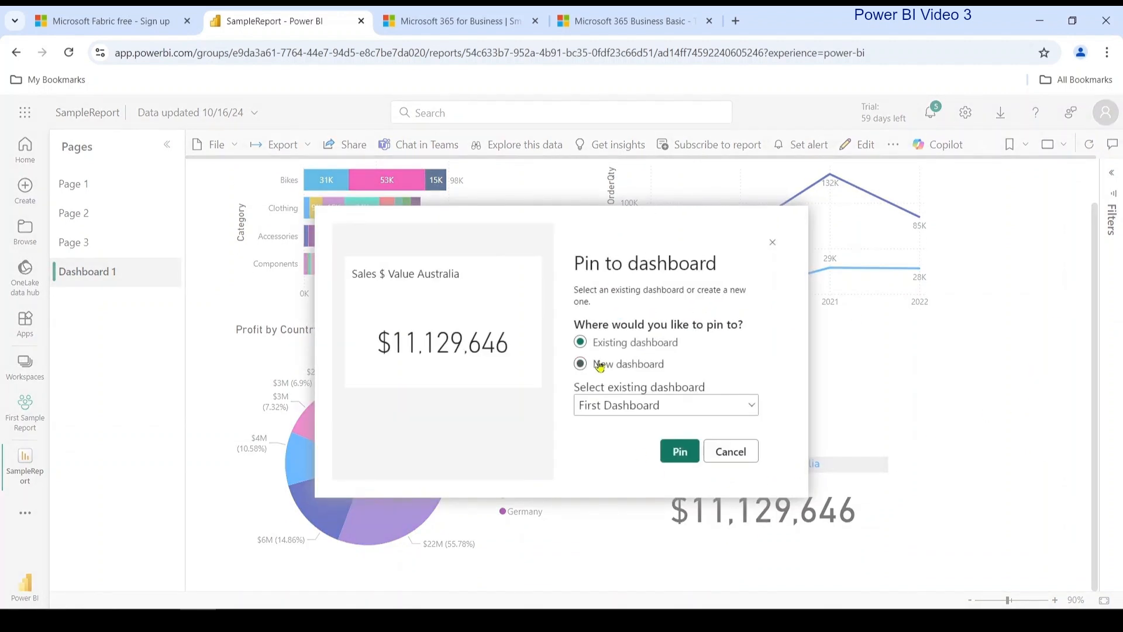
click(754, 410)
click(754, 409)
click(680, 451)
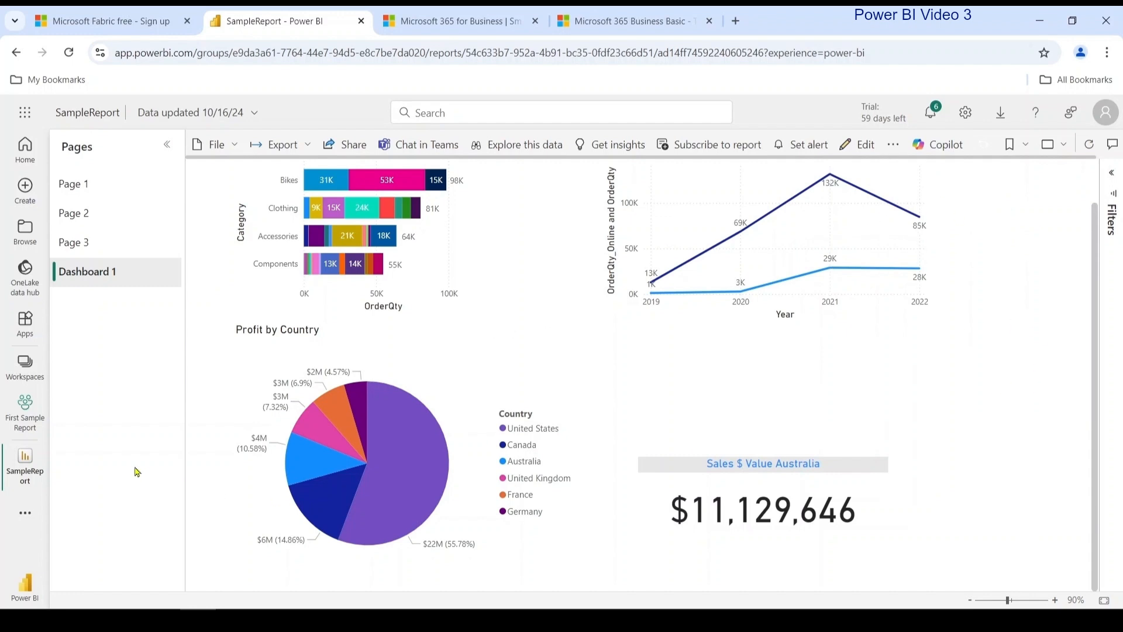
Step: Open First Dashboard from the workspace and rearrange its tiles, with Profit beside OrderQty in the top row and OrderQty_Online widened beneath them
click(23, 408)
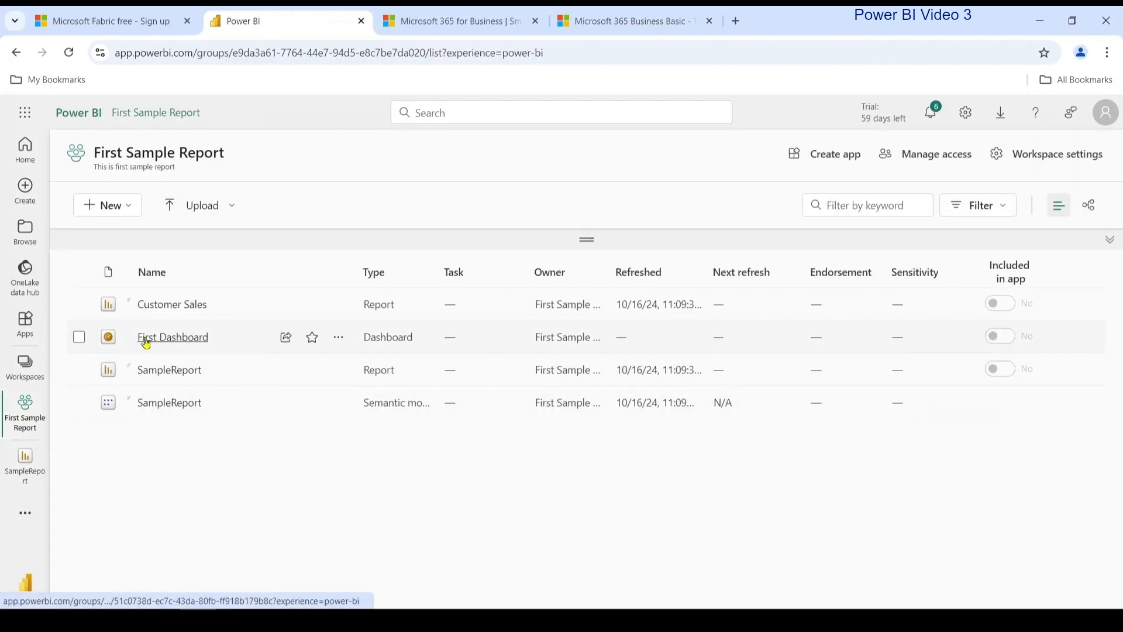
click(183, 346)
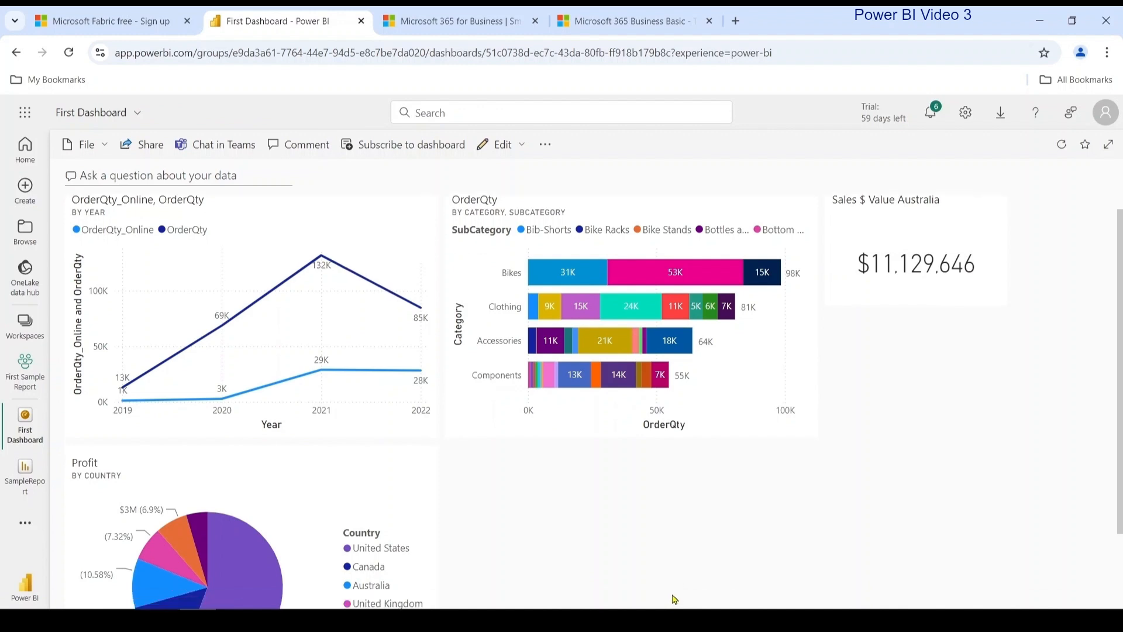
drag(332, 229, 708, 473)
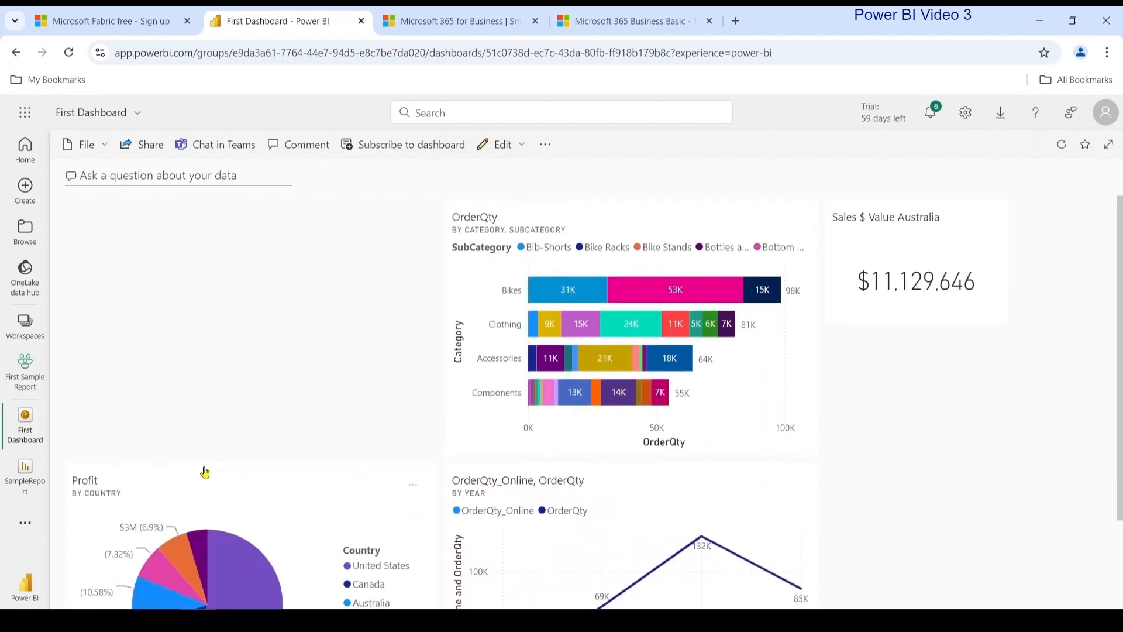
drag(230, 484, 223, 220)
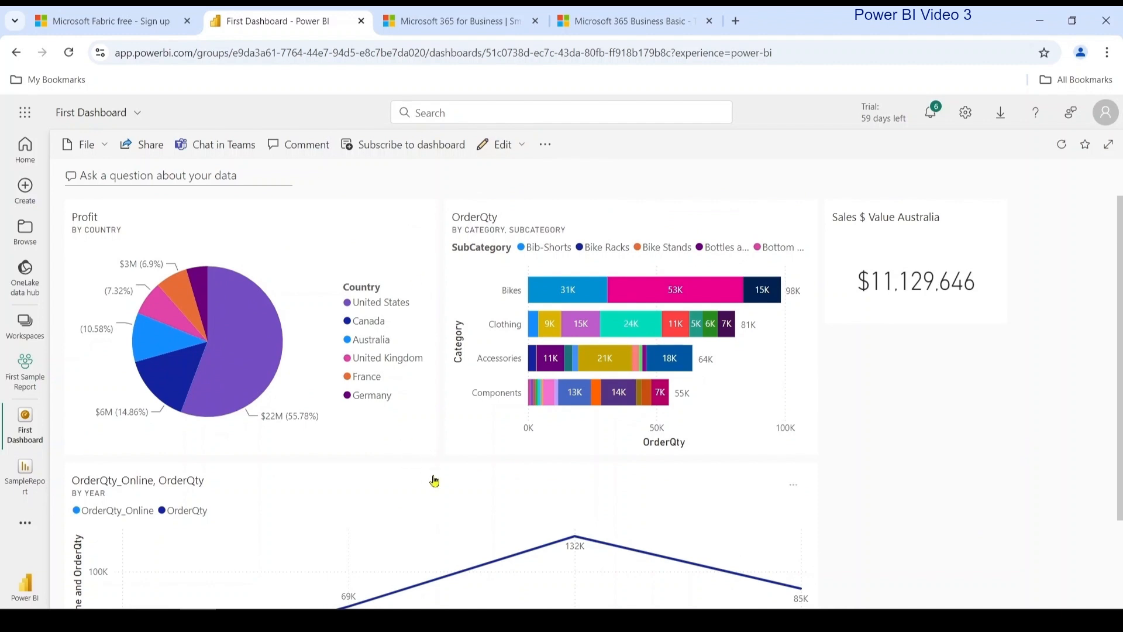
mouse_move(429, 449)
mouse_down()
mouse_move(333, 396)
mouse_move(434, 454)
mouse_up()
mouse_move(815, 451)
mouse_down()
mouse_move(726, 410)
mouse_move(810, 452)
mouse_up()
Step: Apply and save the Dark theme for First Dashboard, and return to the First Sample Report workspace
click(501, 146)
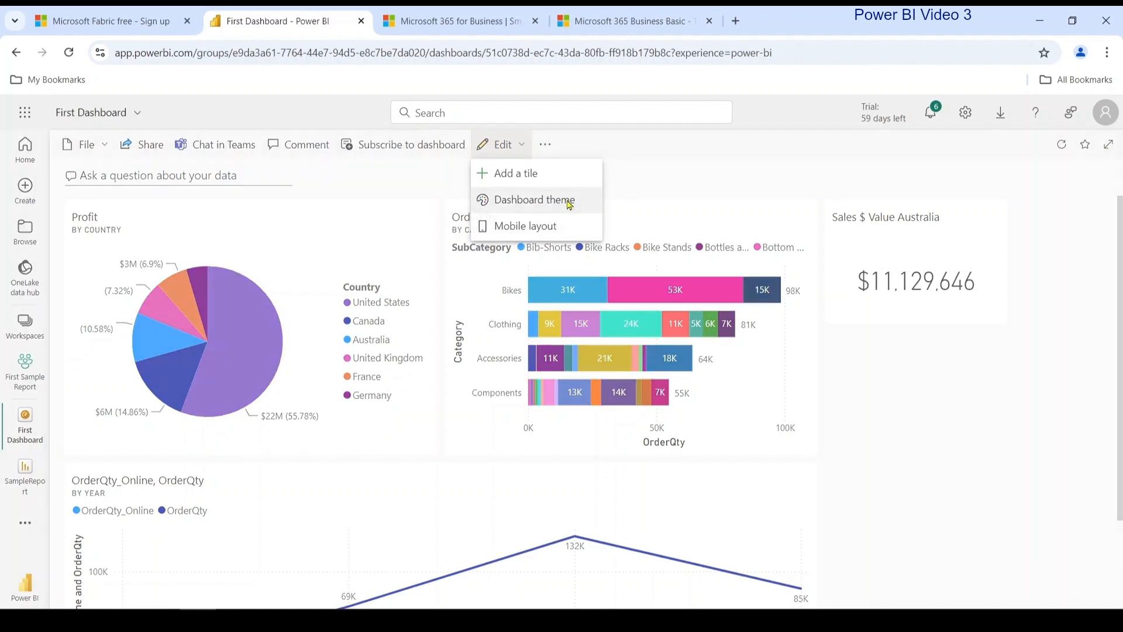
click(567, 202)
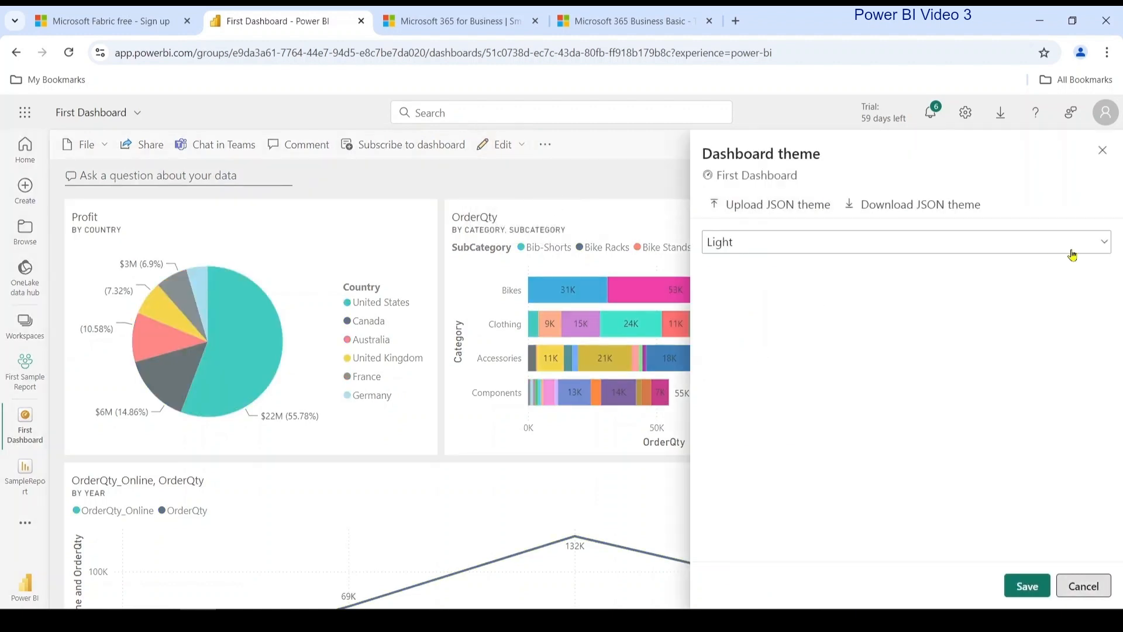
click(1105, 244)
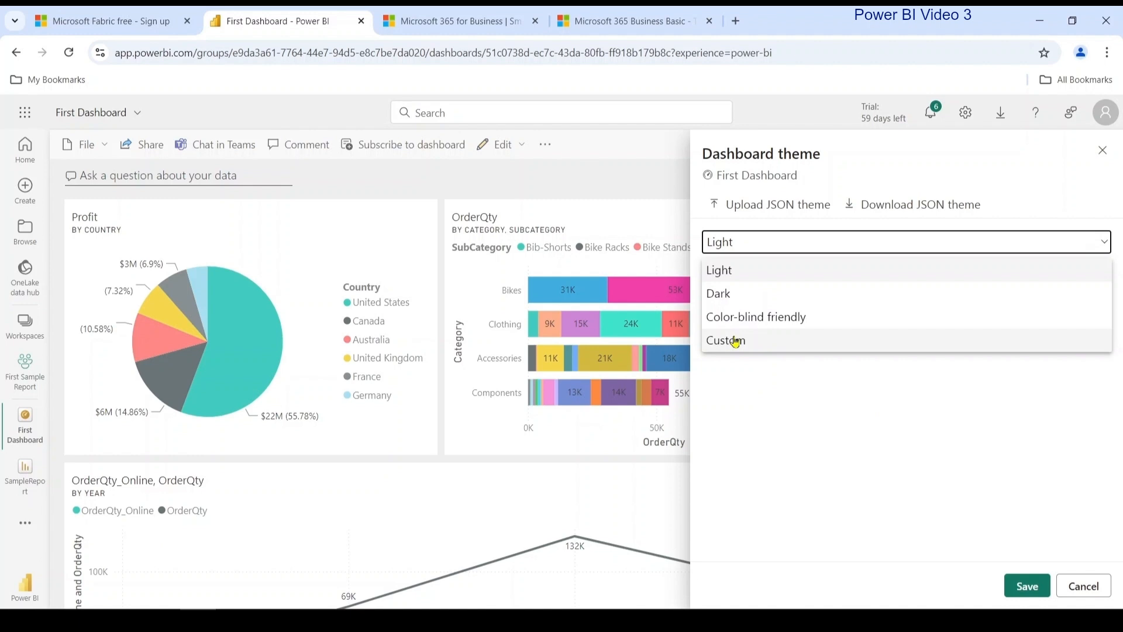
click(720, 295)
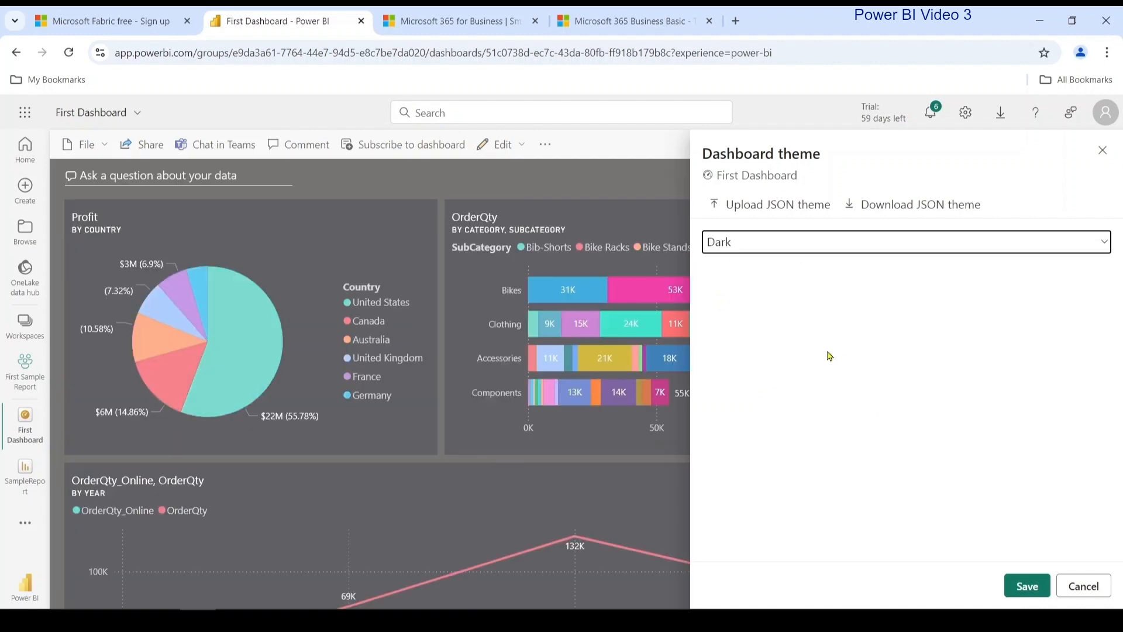
click(1102, 150)
click(608, 386)
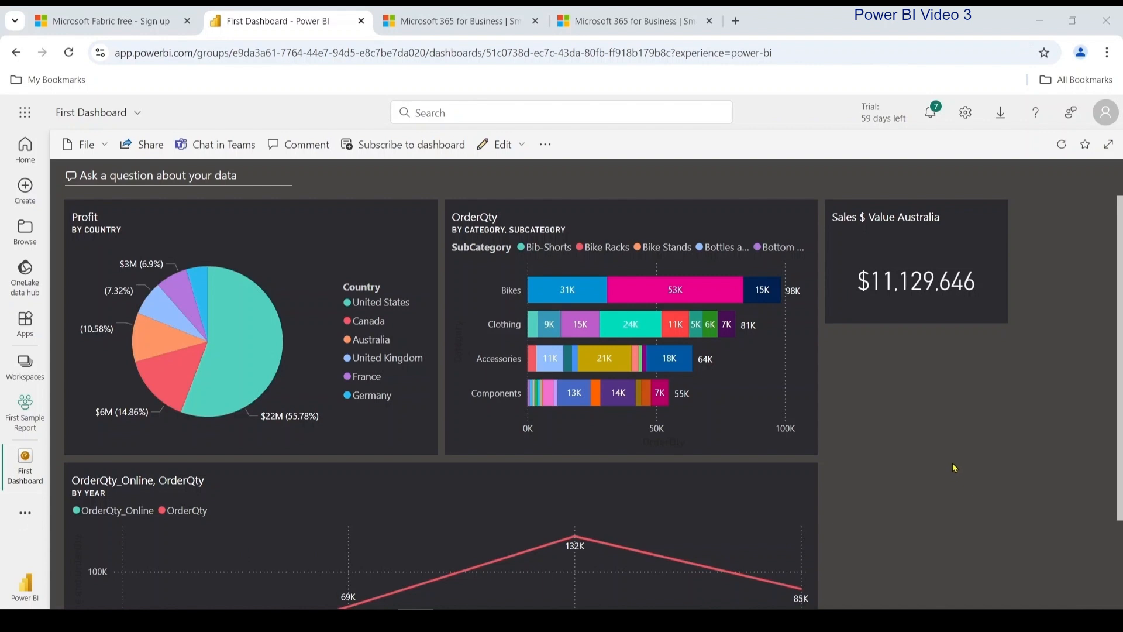
click(21, 406)
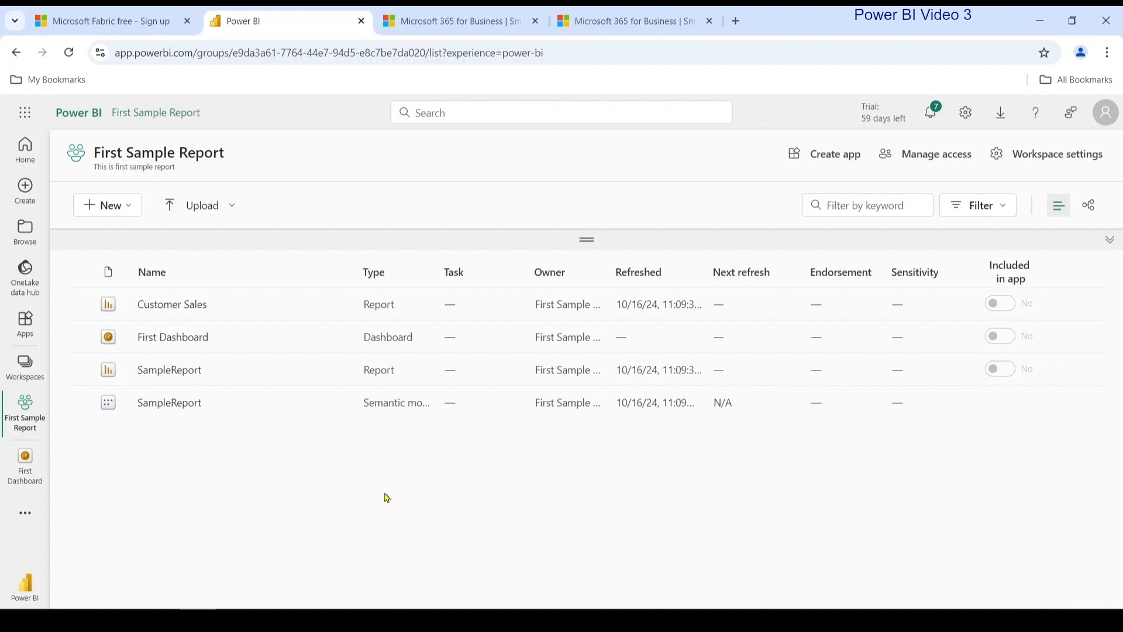
Step: Switch to the Microsoft 365 site and open the Microsoft 365 admin center from the account's My Apps page
click(455, 23)
click(1119, 111)
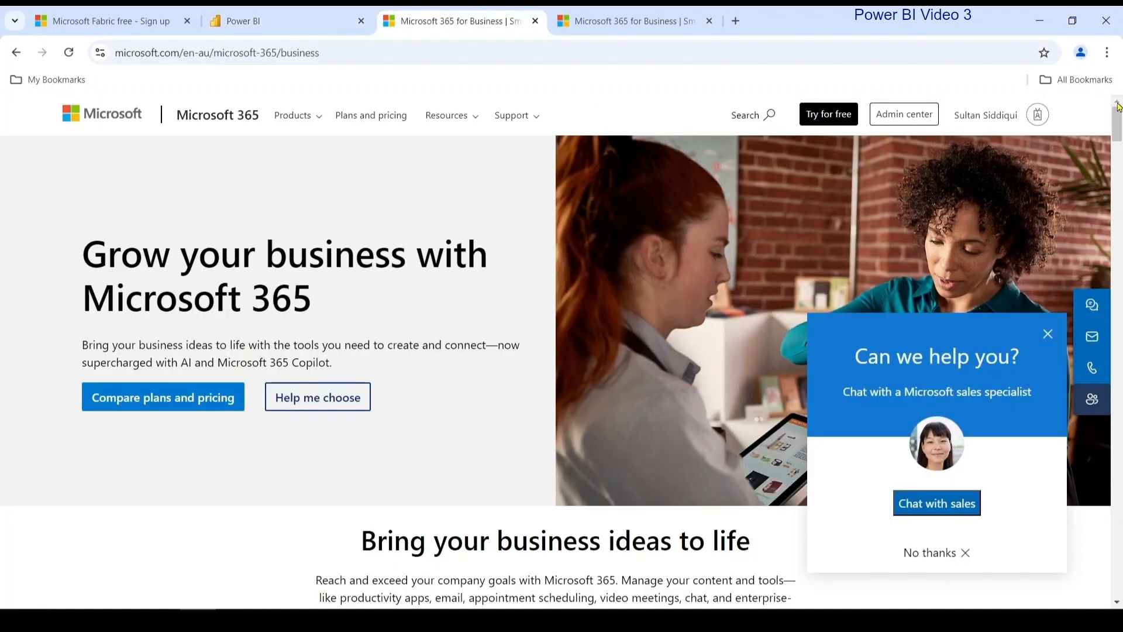
click(999, 118)
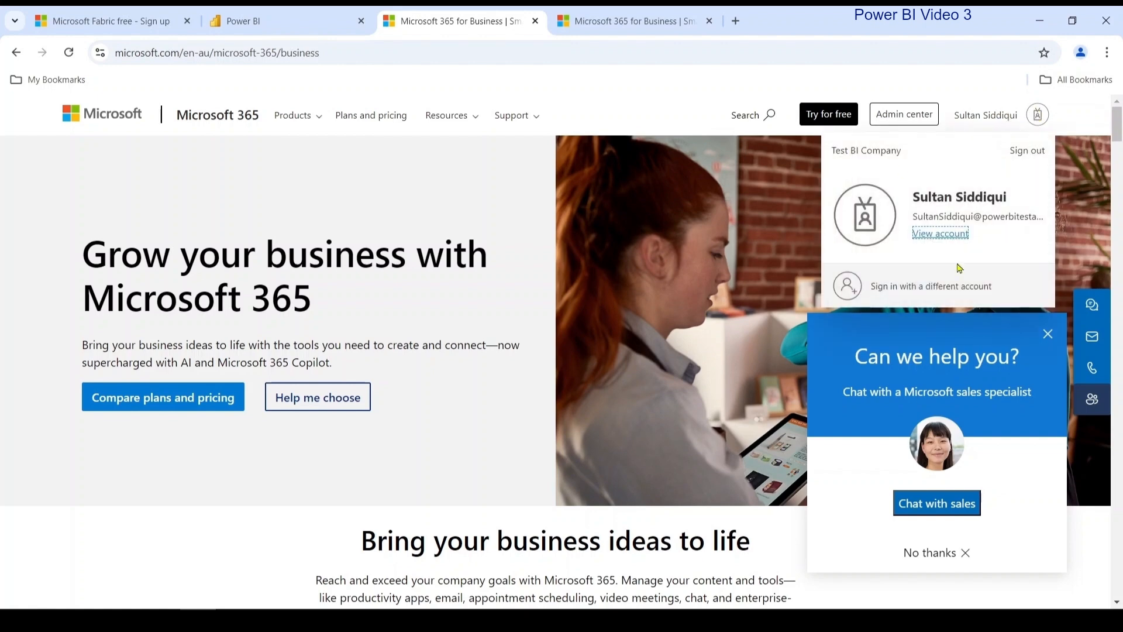
click(946, 237)
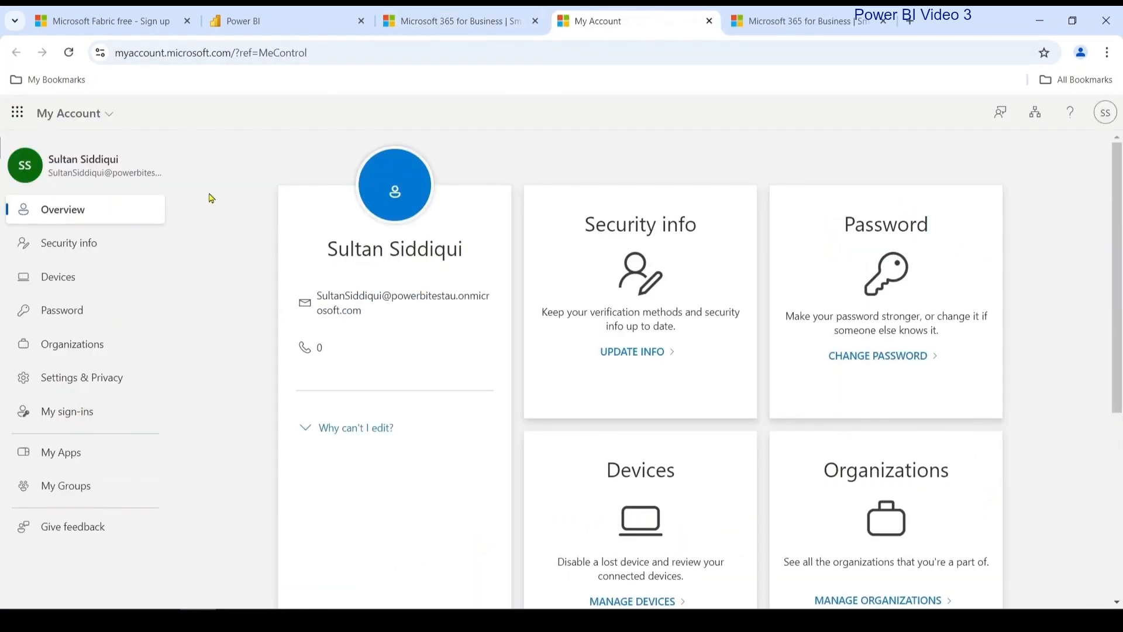
click(93, 458)
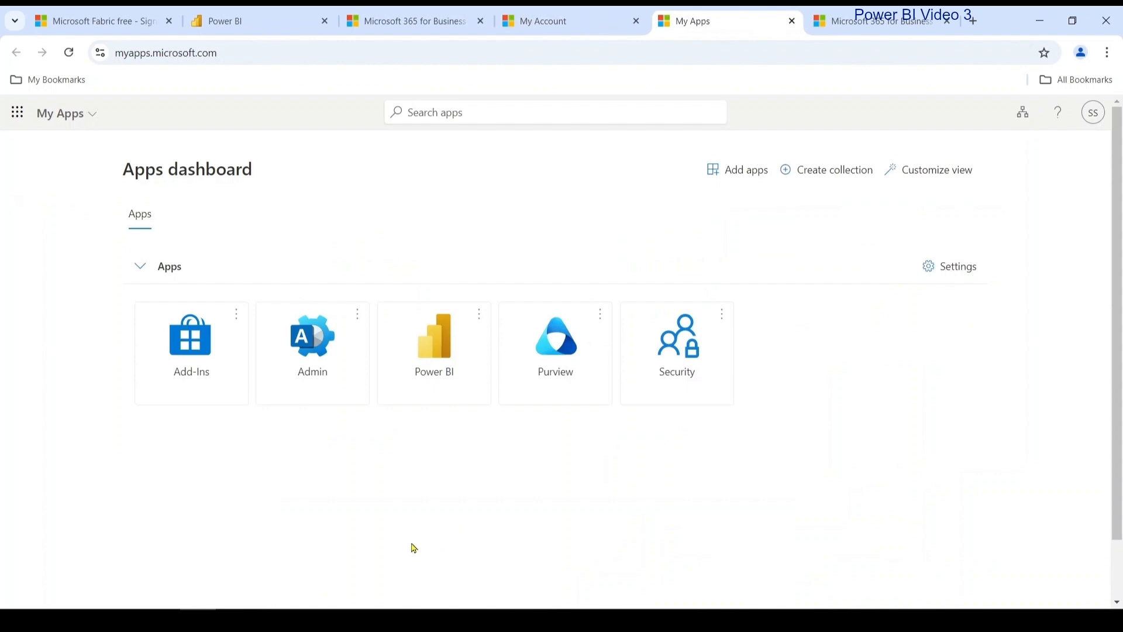
click(326, 339)
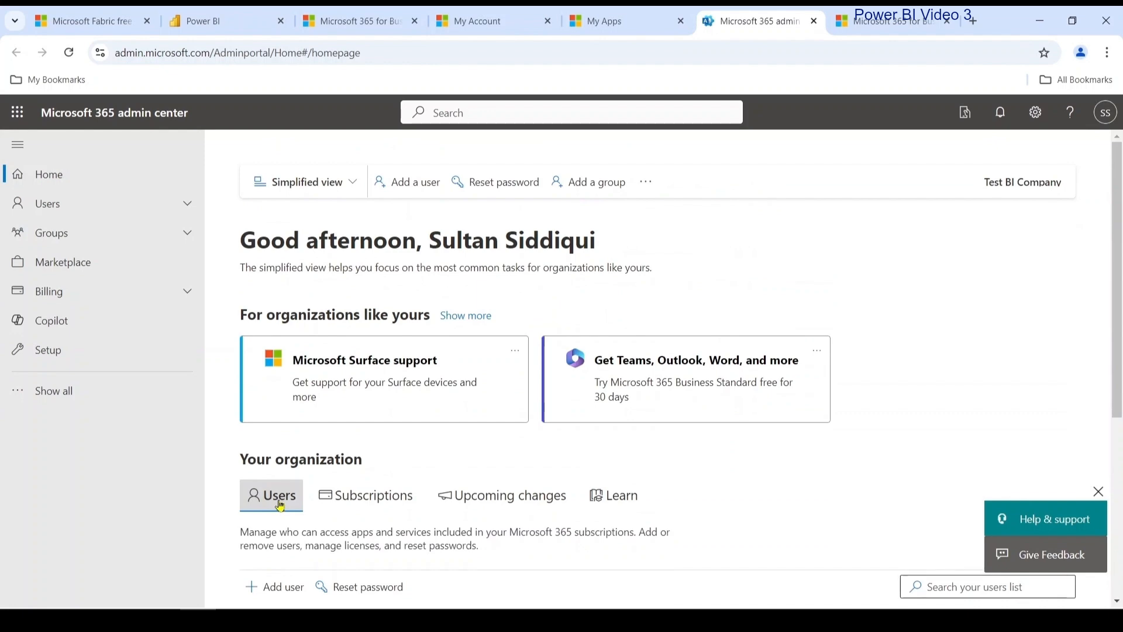
Step: Start adding a user to the organization, filling in the first name, last name, display name and username, with an automatically created password
scroll(283, 506, down, 3)
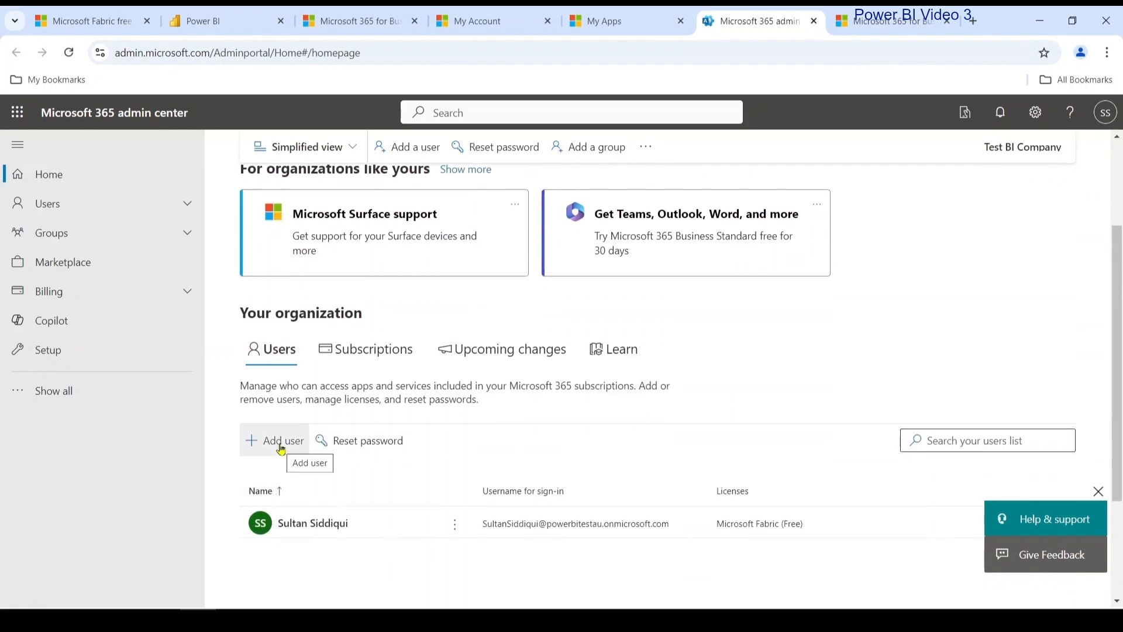
click(281, 448)
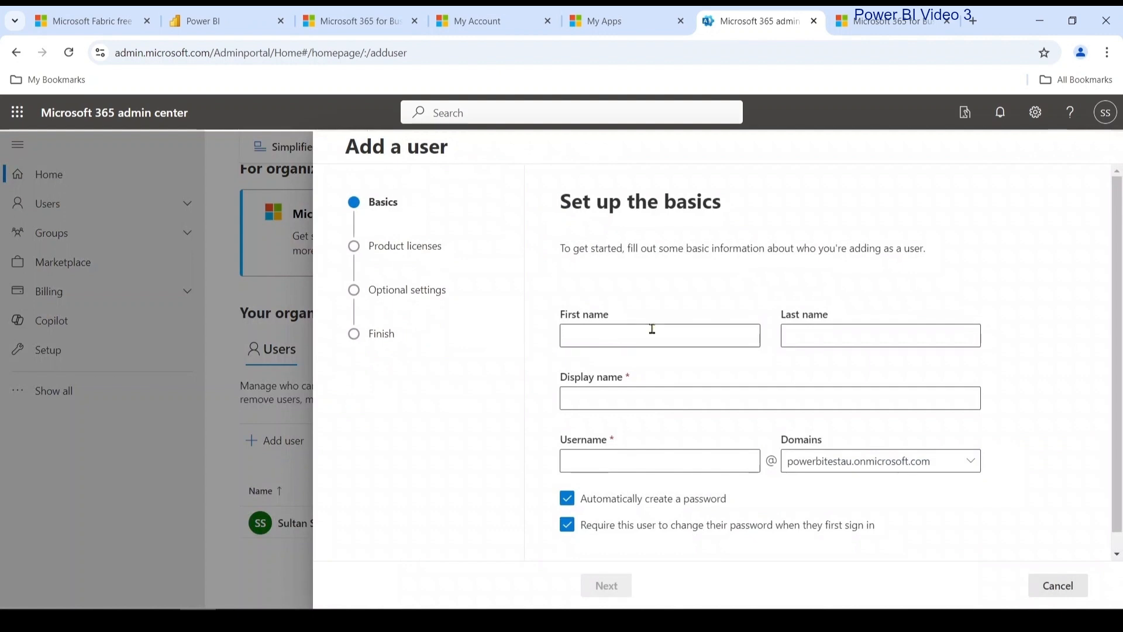
scroll(649, 345, down, 1)
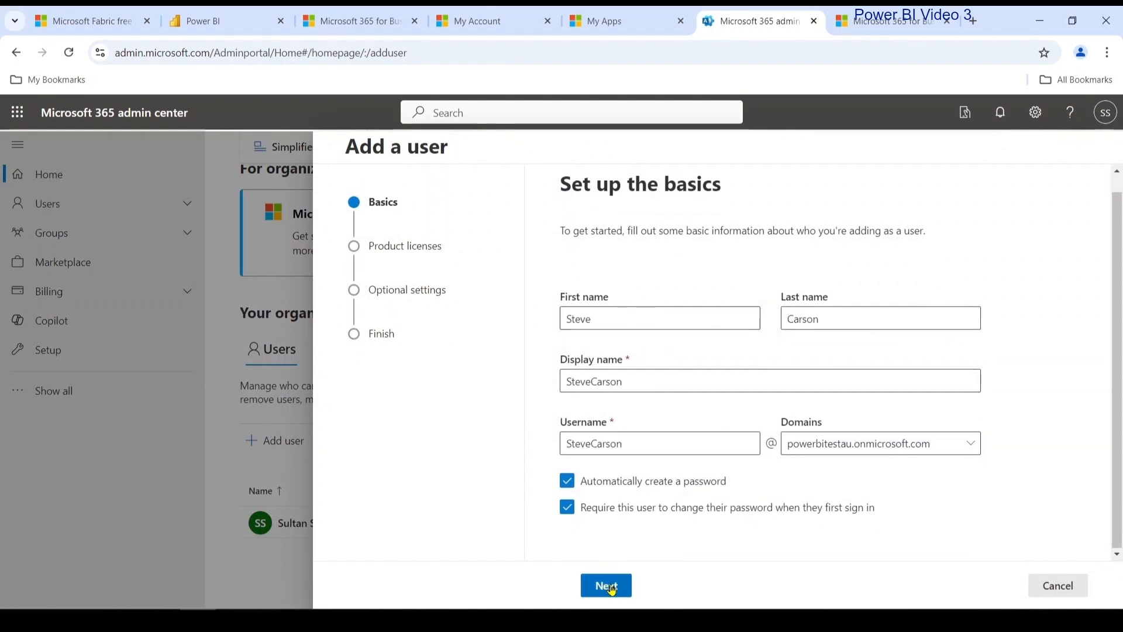
click(607, 587)
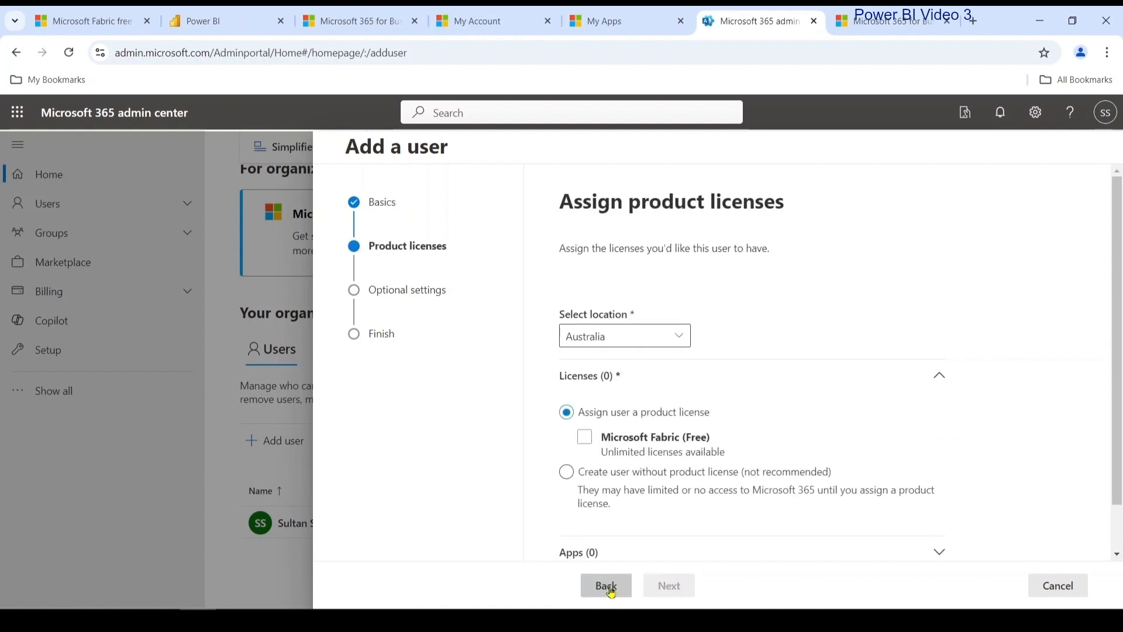
Step: Assign the new user the Microsoft Fabric (Free) license and keep the default optional settings
click(585, 440)
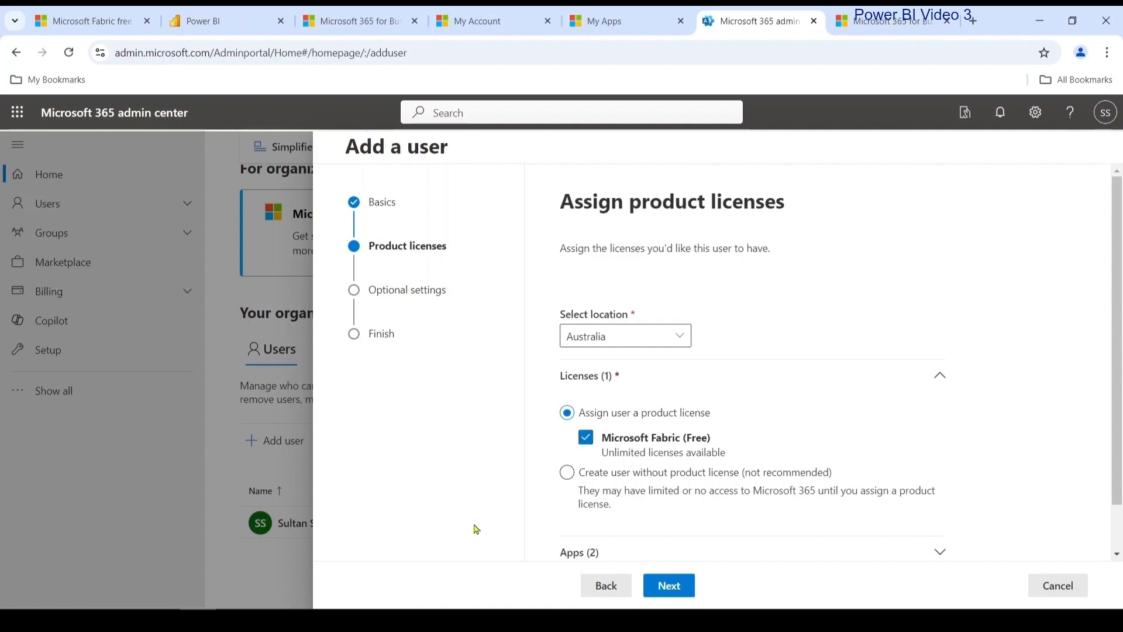
click(674, 590)
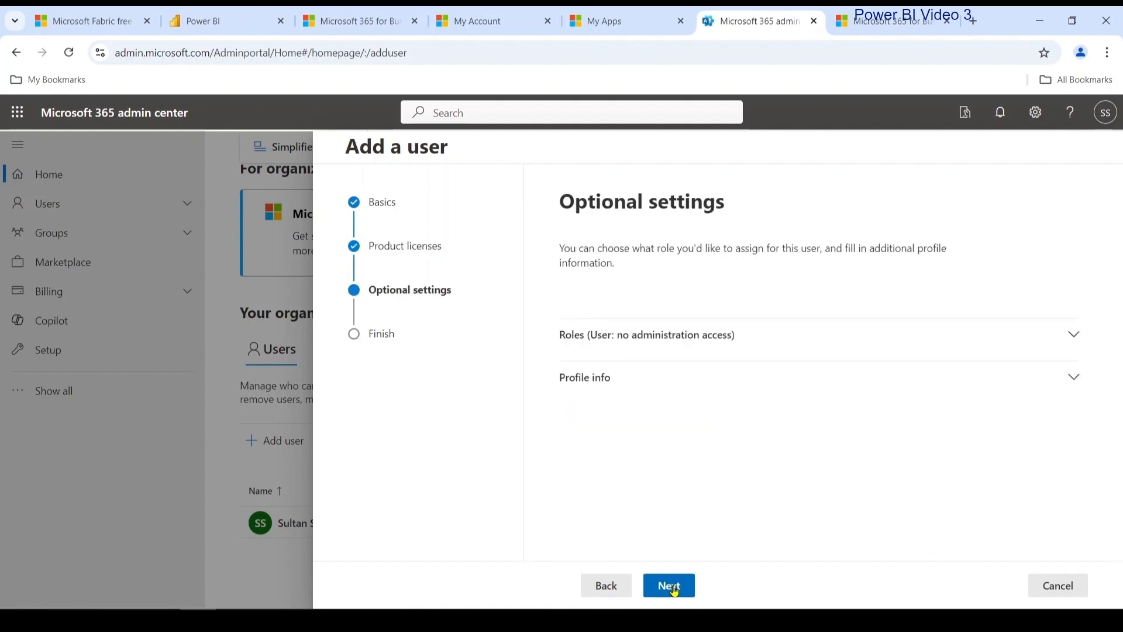
click(668, 585)
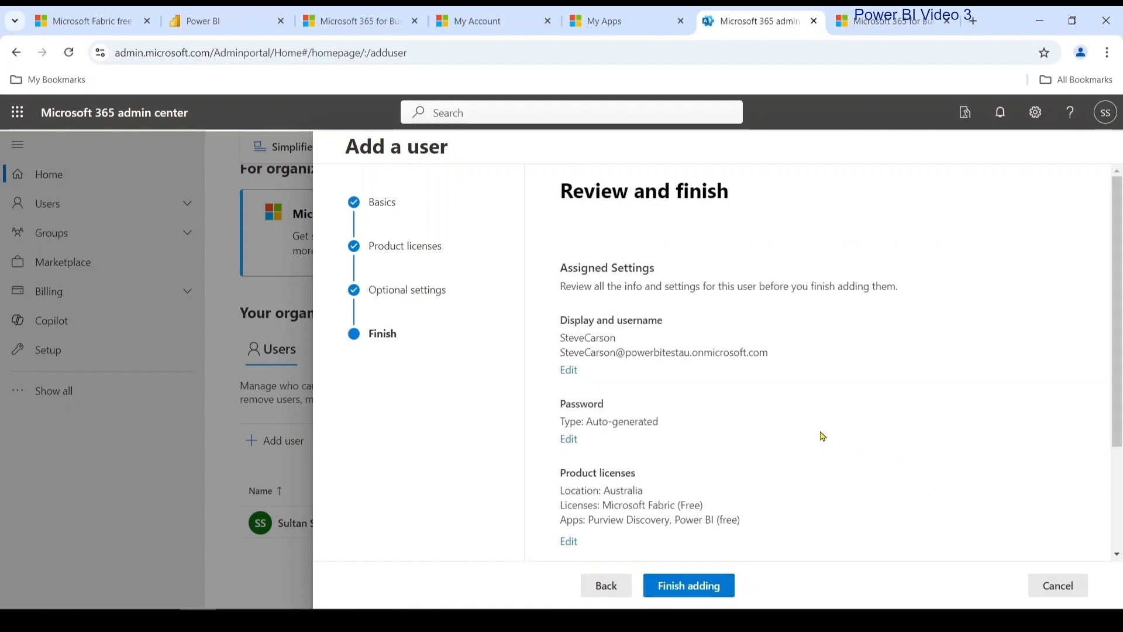
Step: Select the new user's sign-in address on the review page, finish adding the user, and close the confirmation
drag(560, 352, 771, 357)
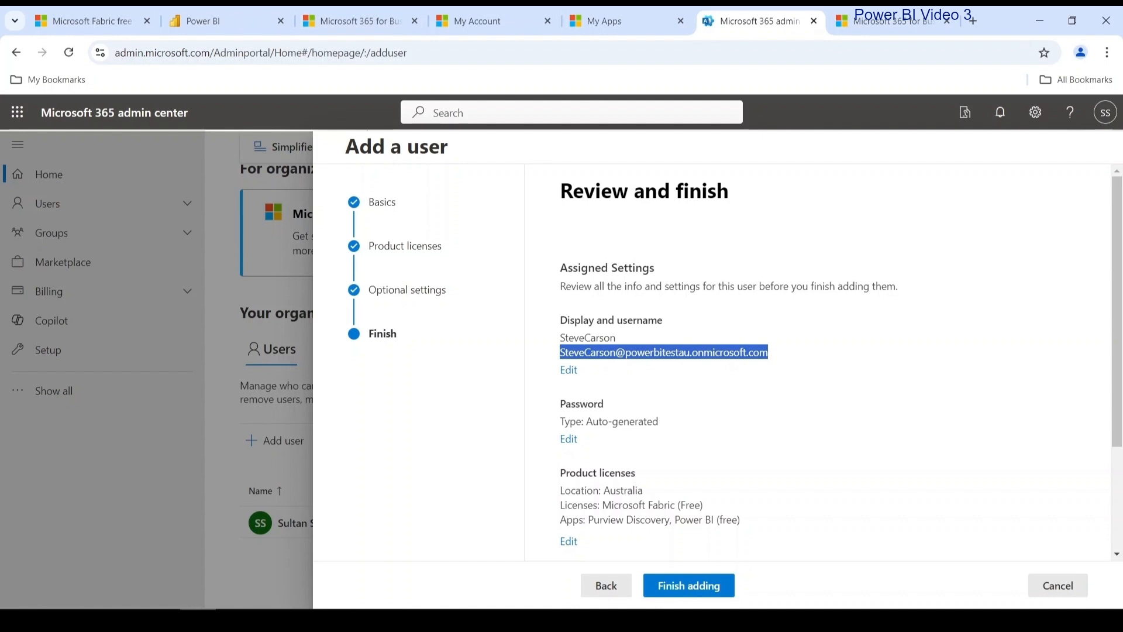
click(342, 620)
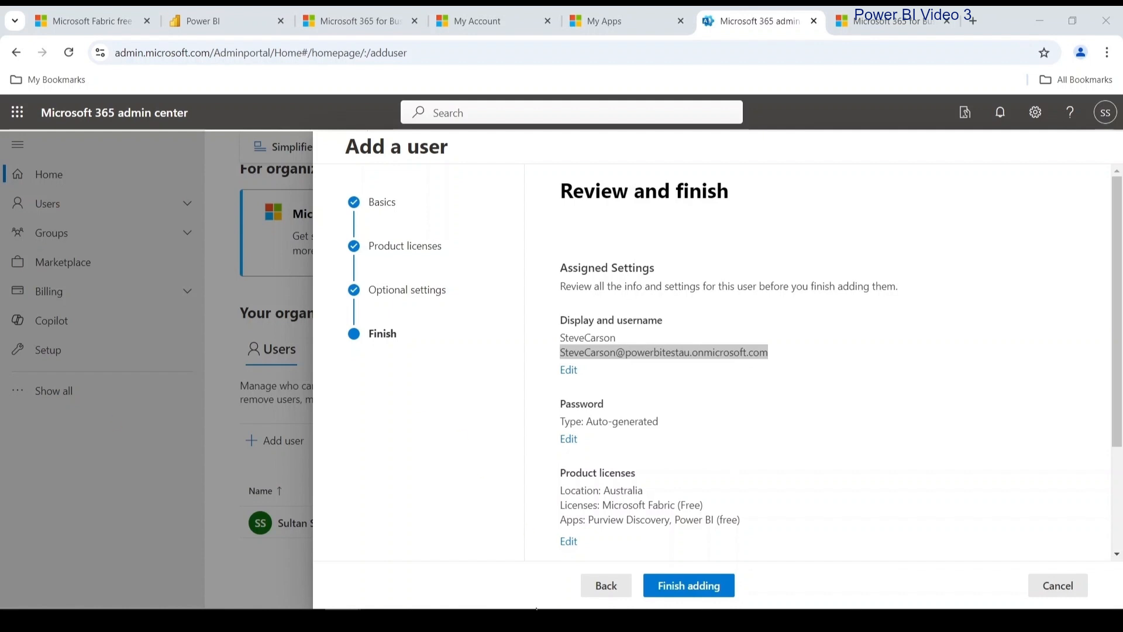
click(541, 598)
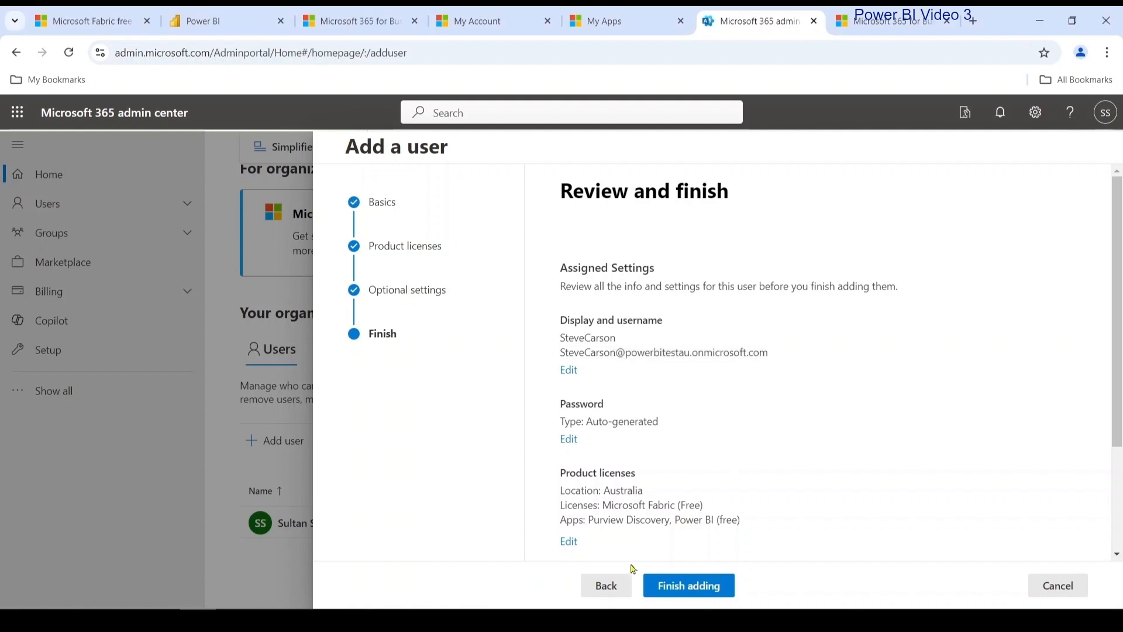
click(696, 593)
click(609, 585)
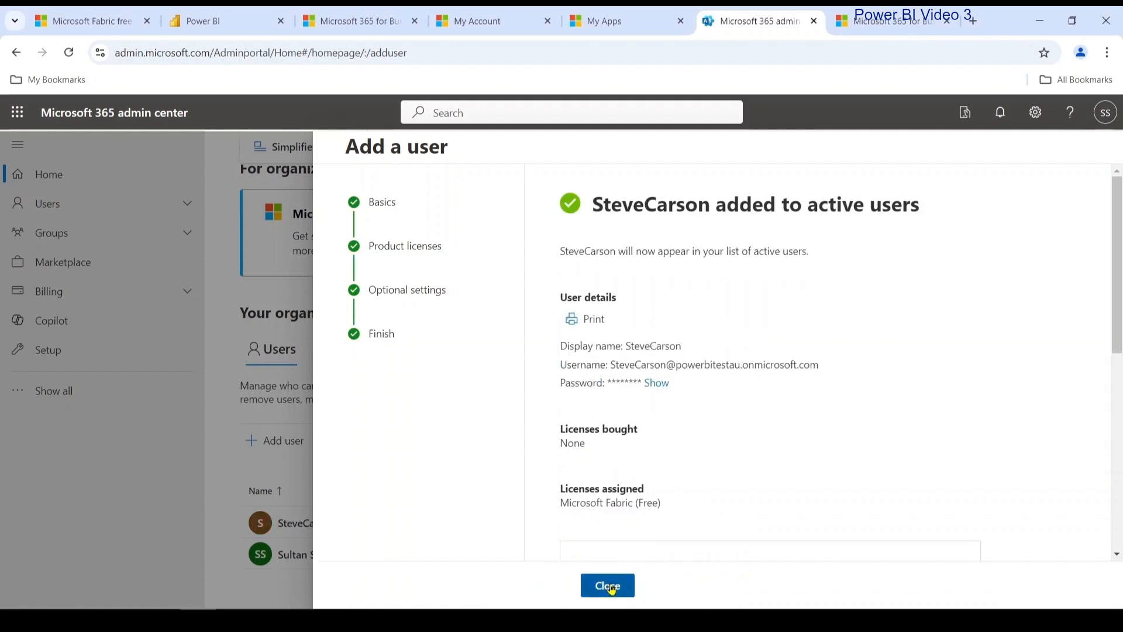
Step: Check the organization's users list for the new account and its license, and return to Power BI's First Sample Report workspace
scroll(375, 497, down, 3)
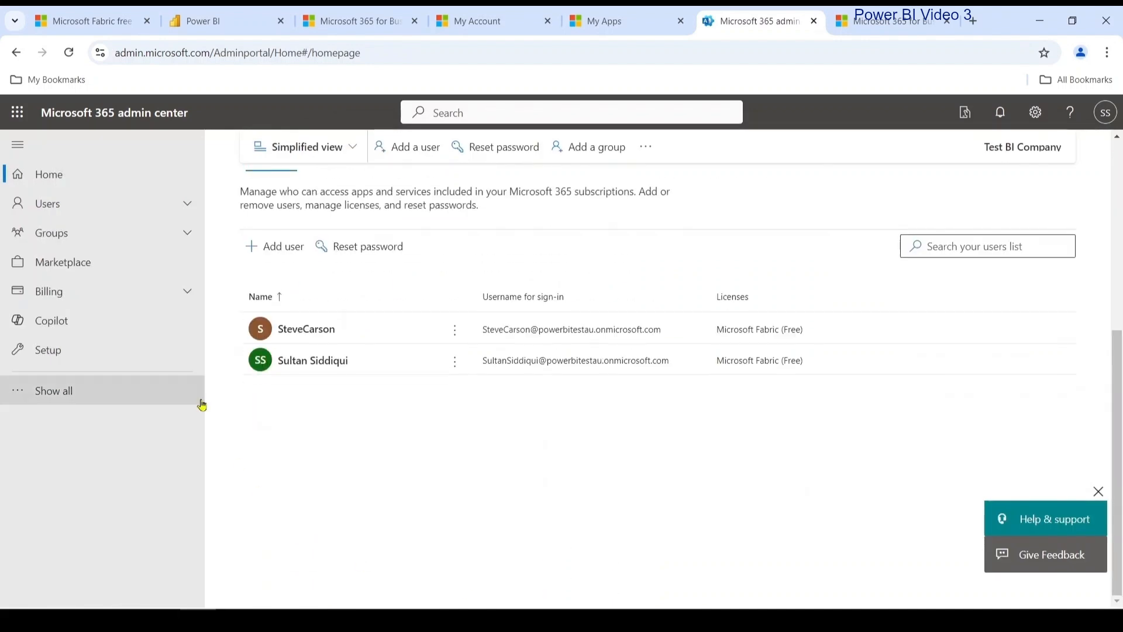
scroll(293, 375, up, 5)
scroll(308, 364, down, 3)
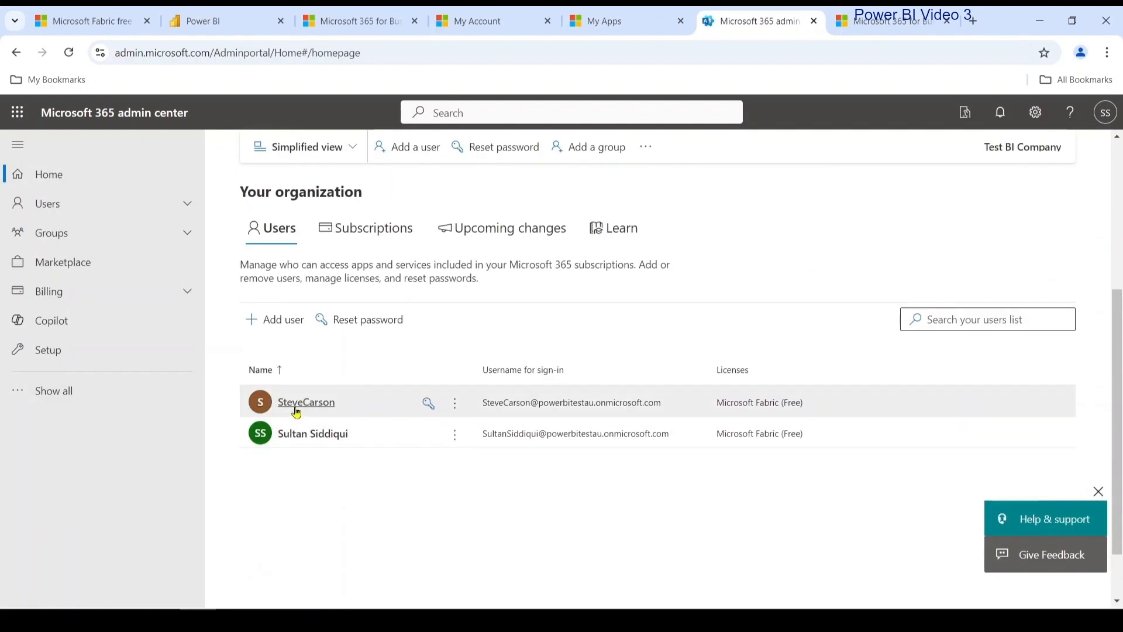
scroll(342, 502, up, 5)
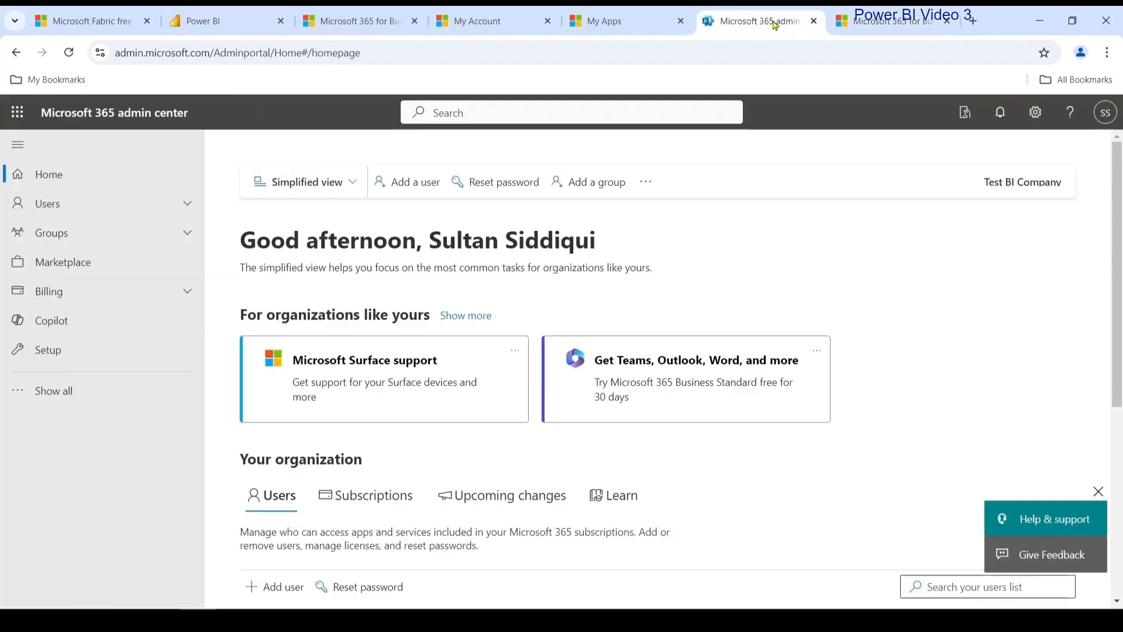
click(1105, 112)
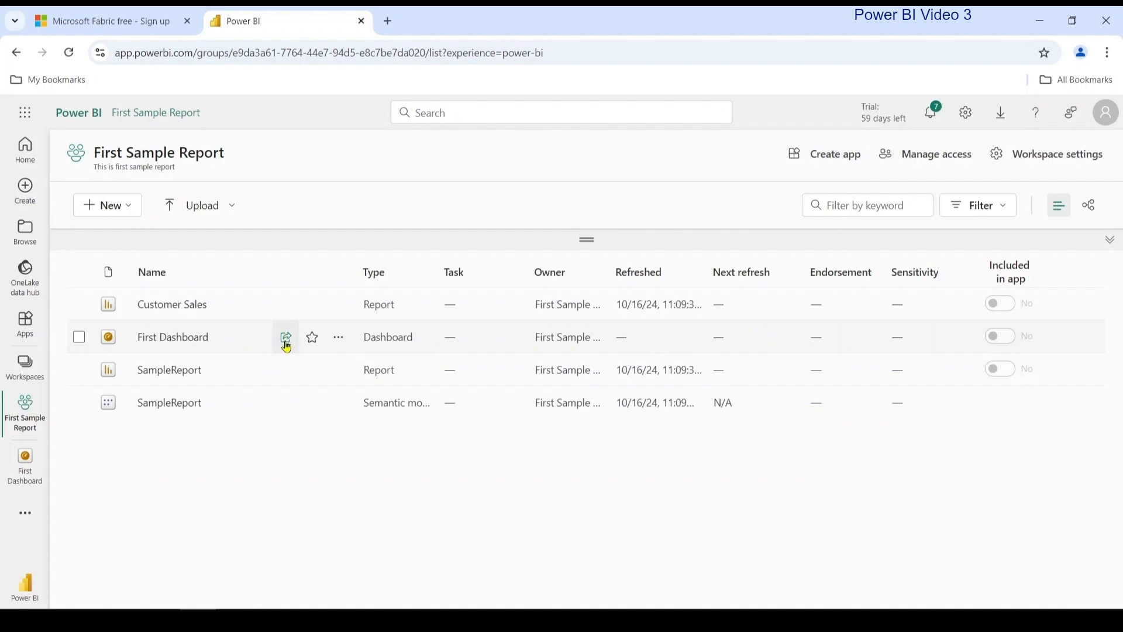
click(287, 339)
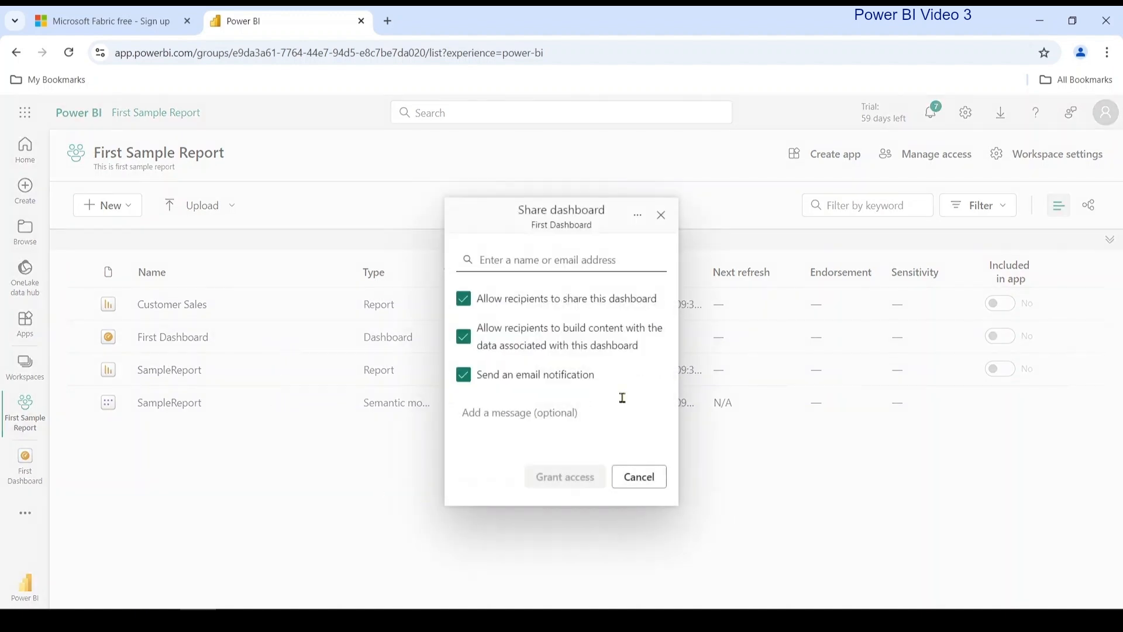
click(523, 259)
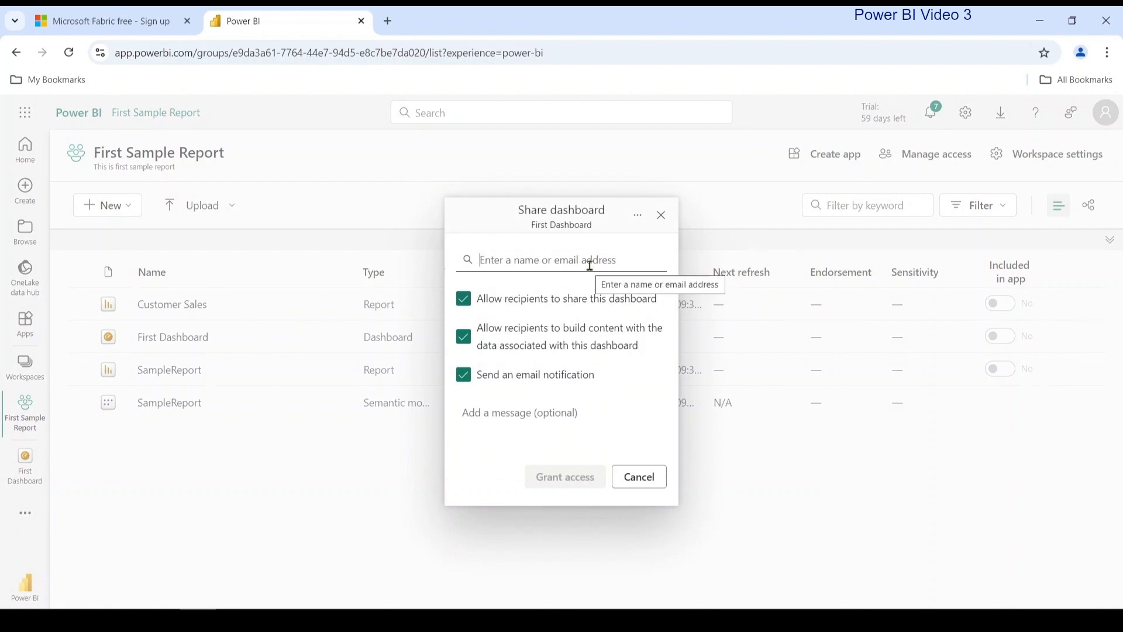
text(ste)
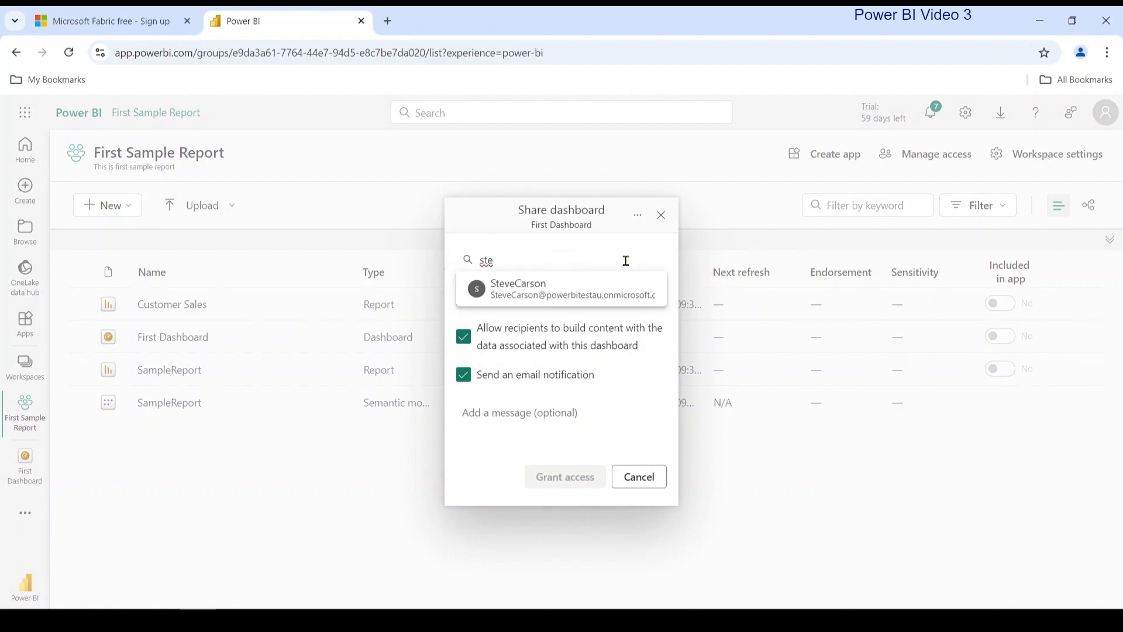
click(602, 295)
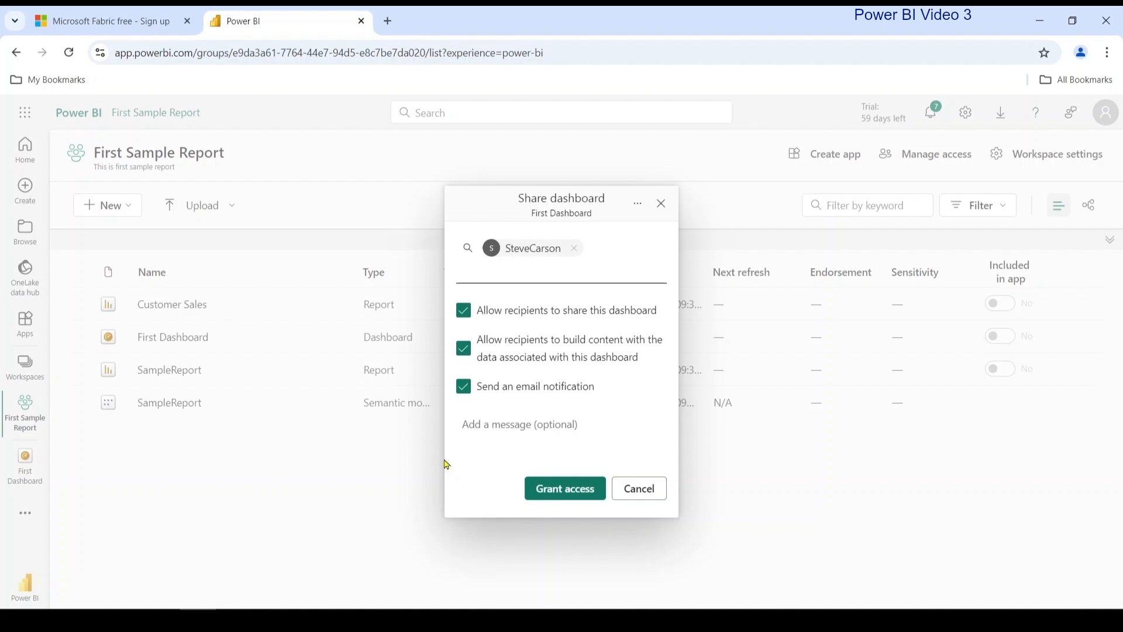
click(646, 493)
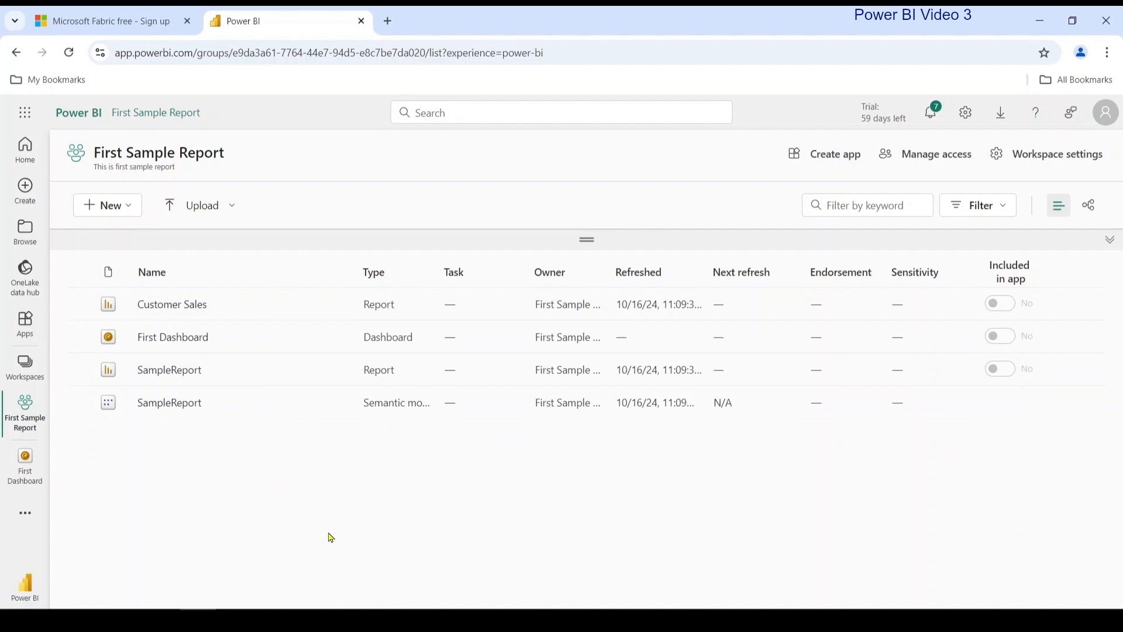
Step: View the Power BI Apps page and return to the First Sample Report workspace
click(14, 330)
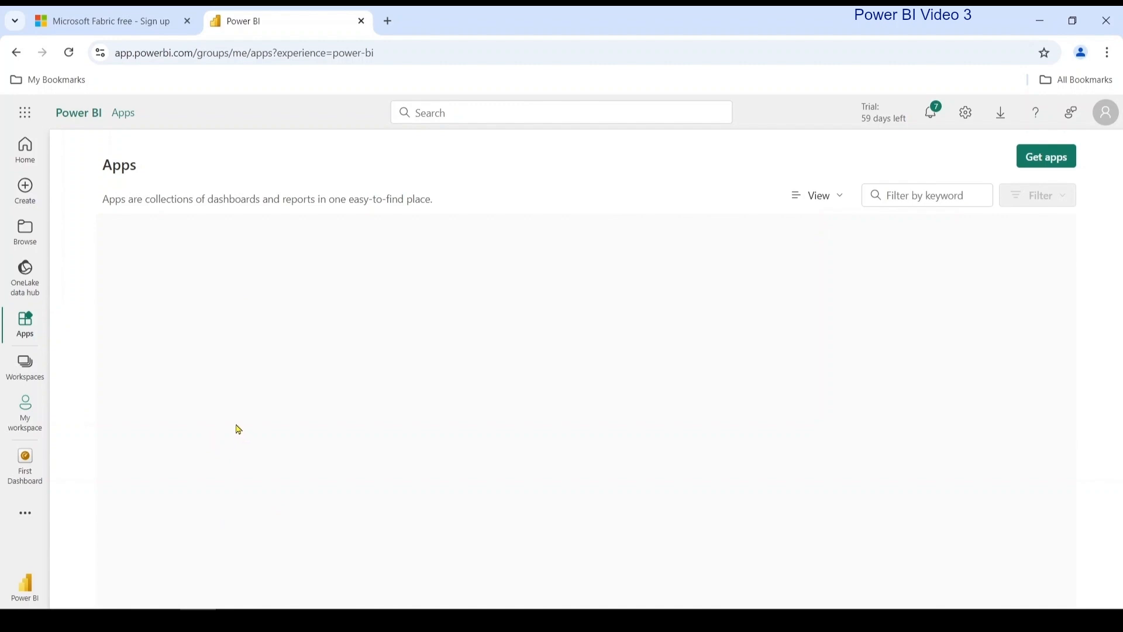
click(25, 366)
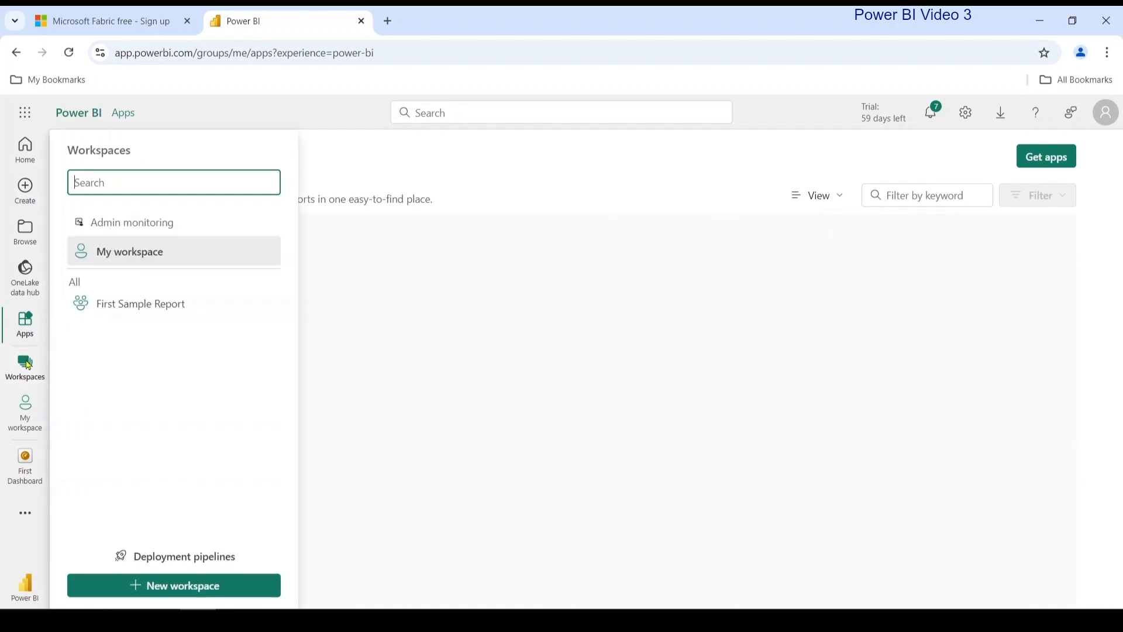
click(118, 304)
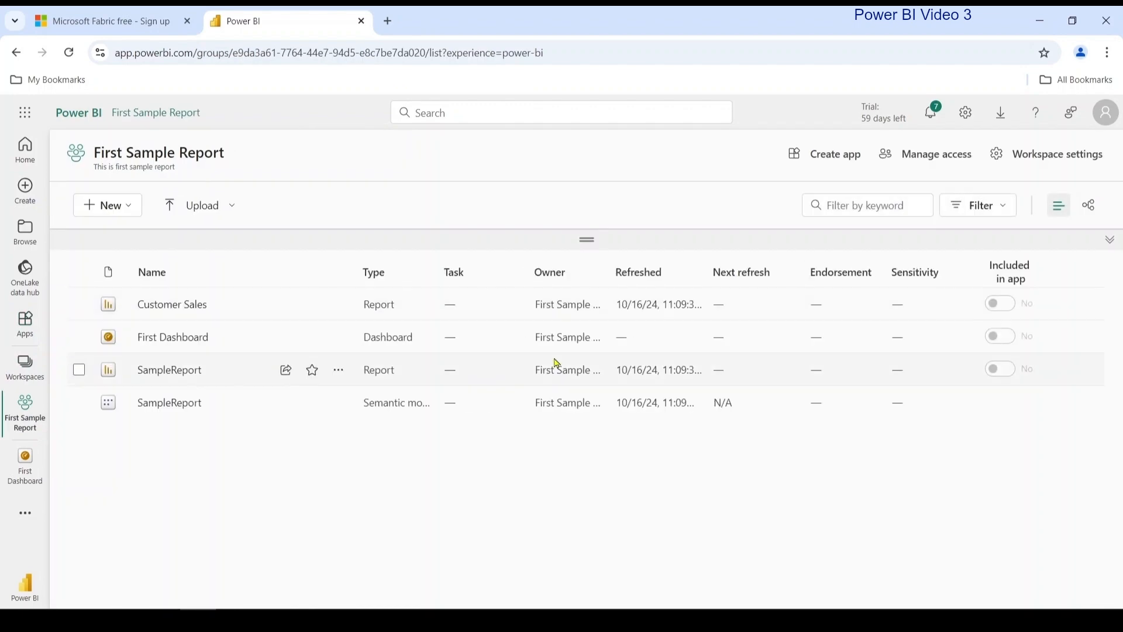
Step: Start creating an app from the workspace and copy its name, First Sample Report, into the description
click(826, 165)
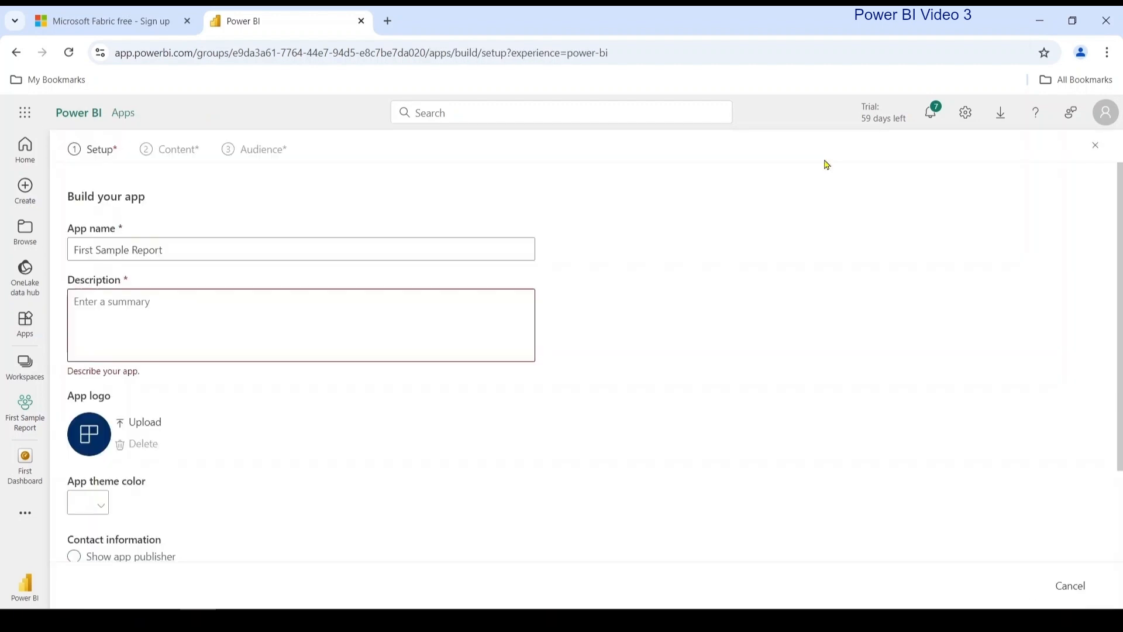
click(198, 251)
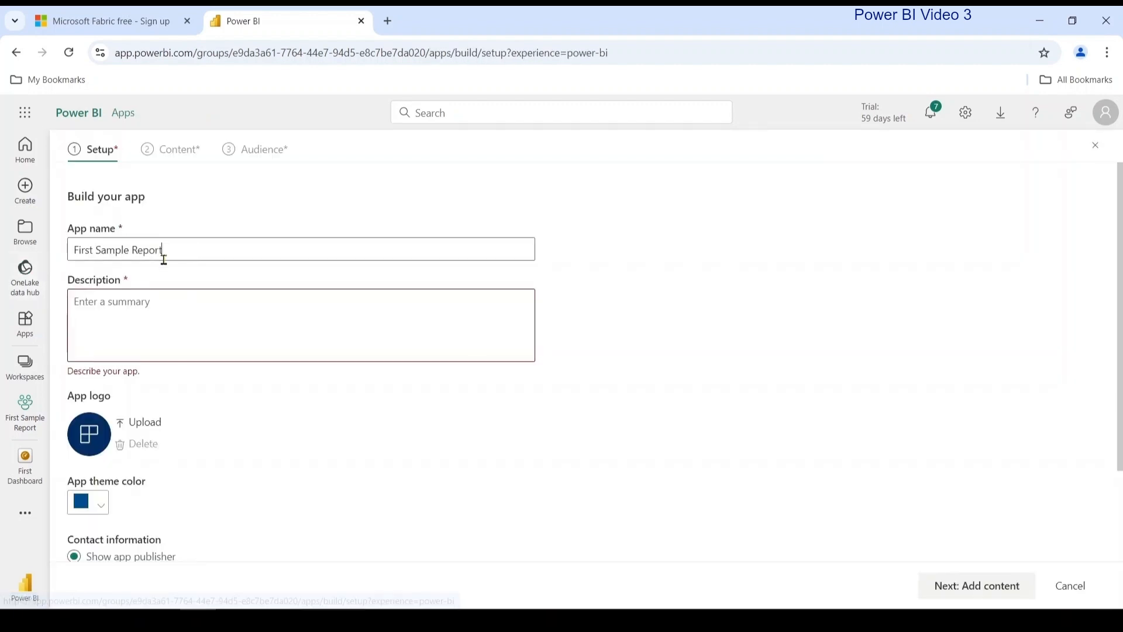
drag(187, 249, 61, 253)
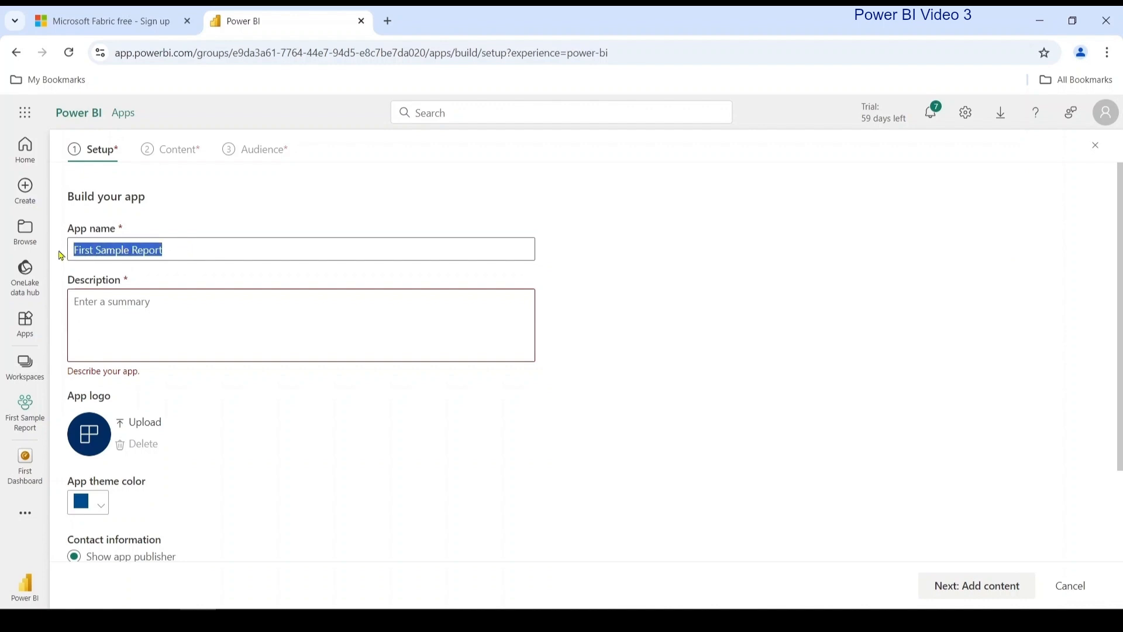
click(167, 308)
drag(177, 251, 69, 252)
key(ctrl+c)
click(221, 316)
key(ctrl+v)
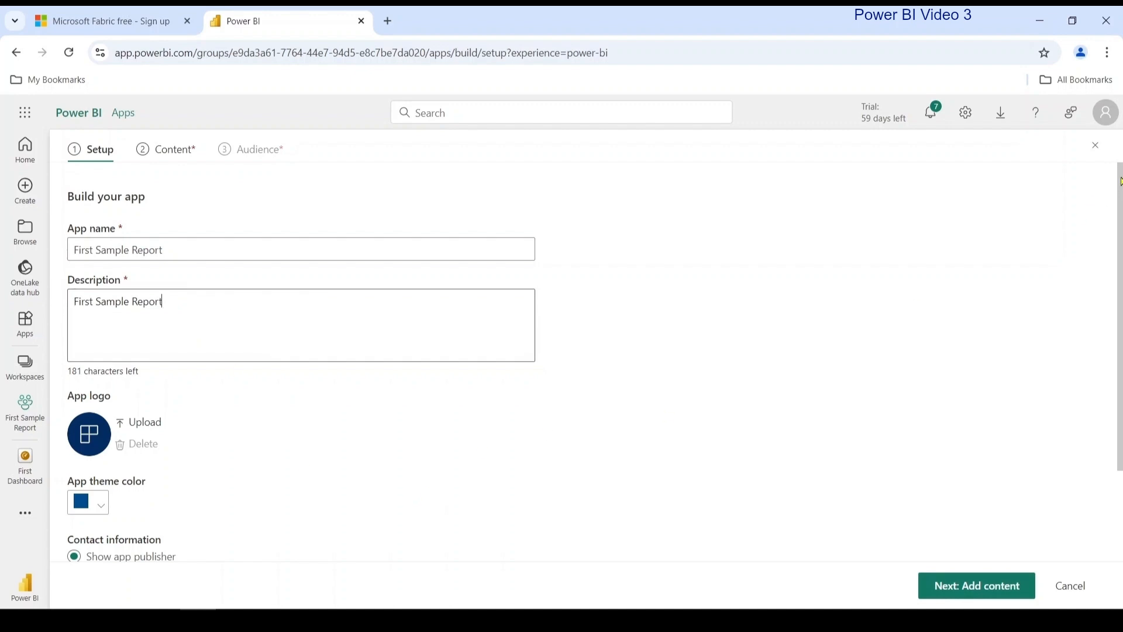
Step: In the app's advanced settings, turn on the global option to install this app automatically
scroll(1120, 245, down, 2)
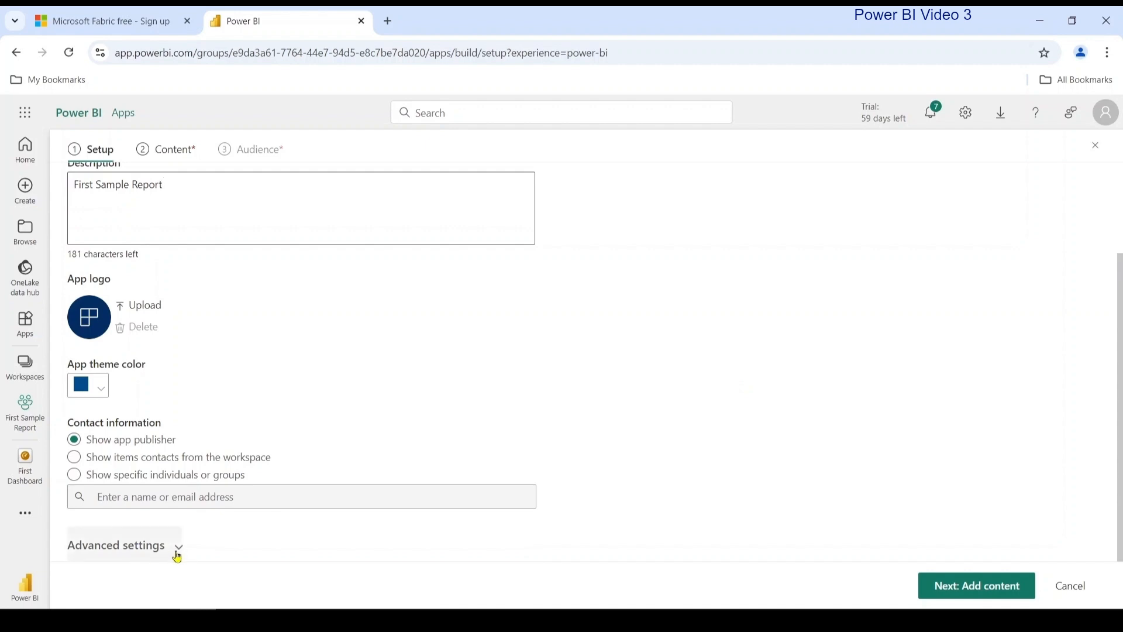
click(181, 552)
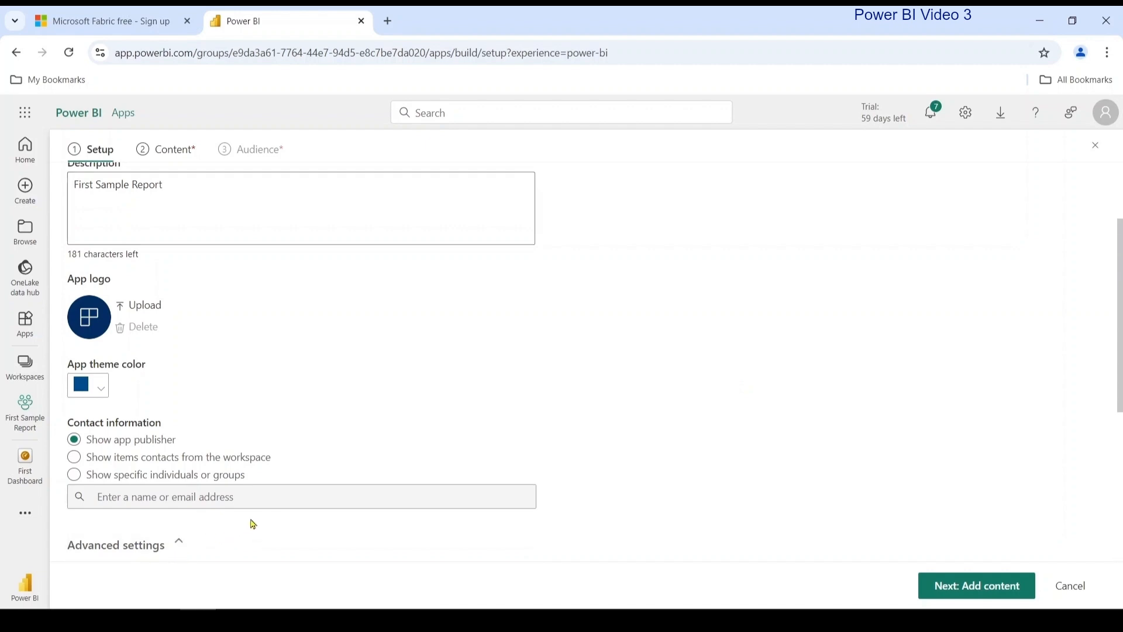
scroll(264, 517, down, 5)
scroll(245, 461, down, 1)
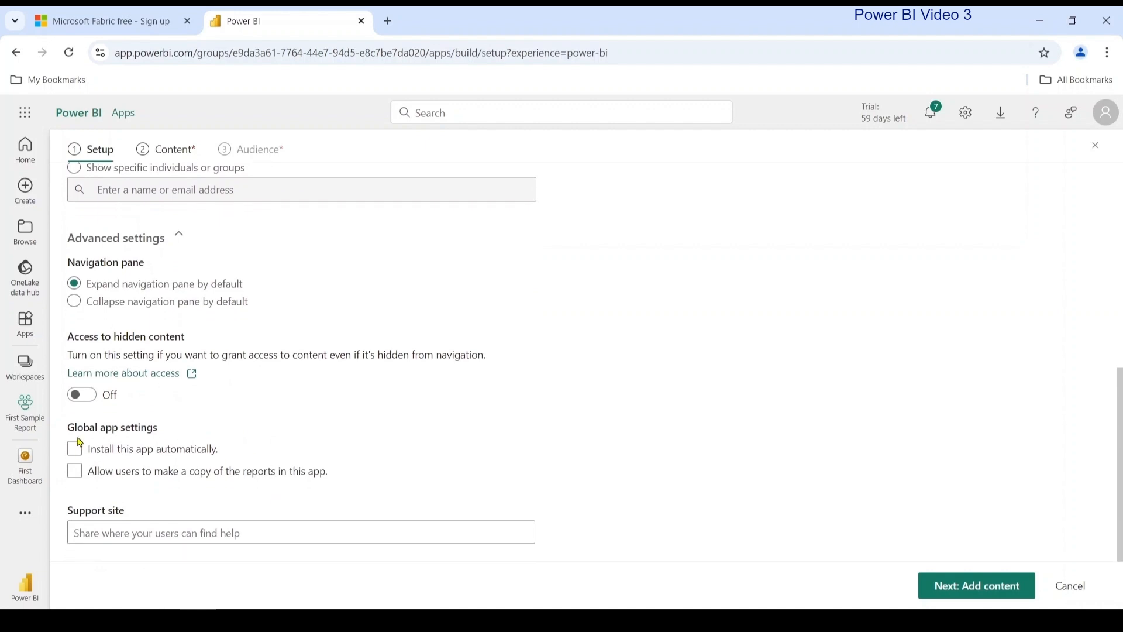
drag(71, 429, 159, 429)
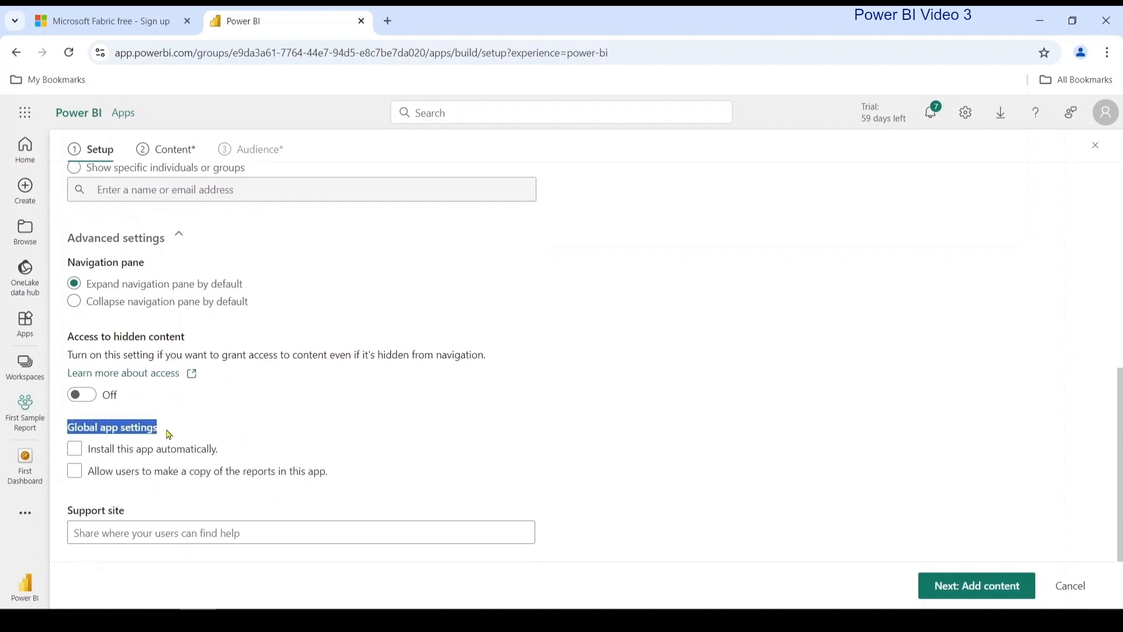
click(308, 433)
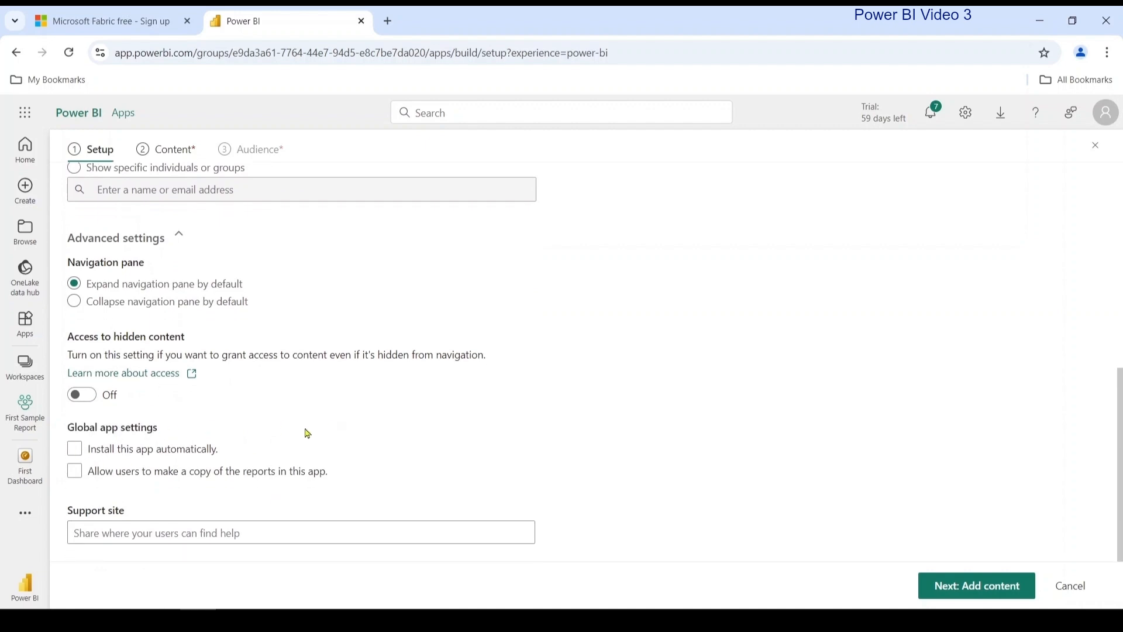
click(74, 451)
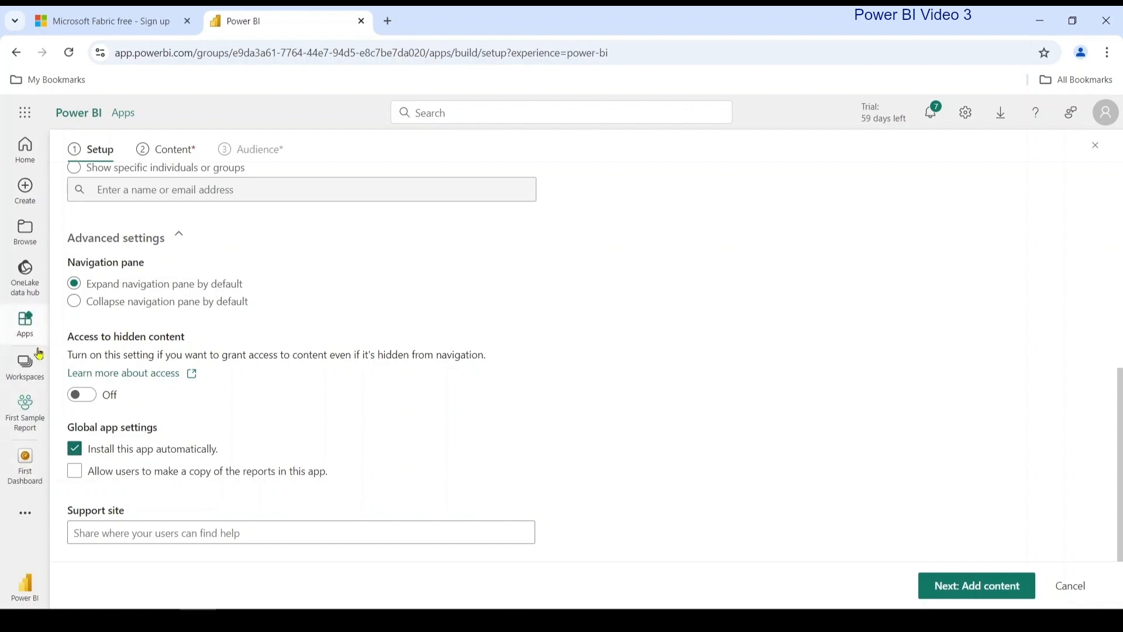
scroll(817, 420, up, 1)
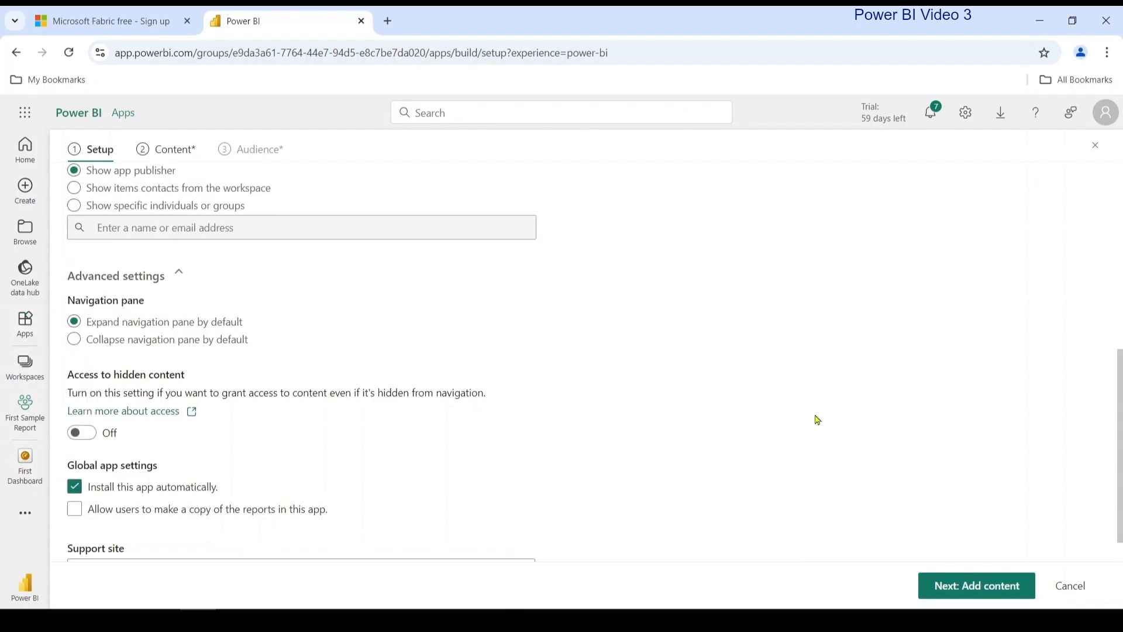
scroll(817, 420, up, 5)
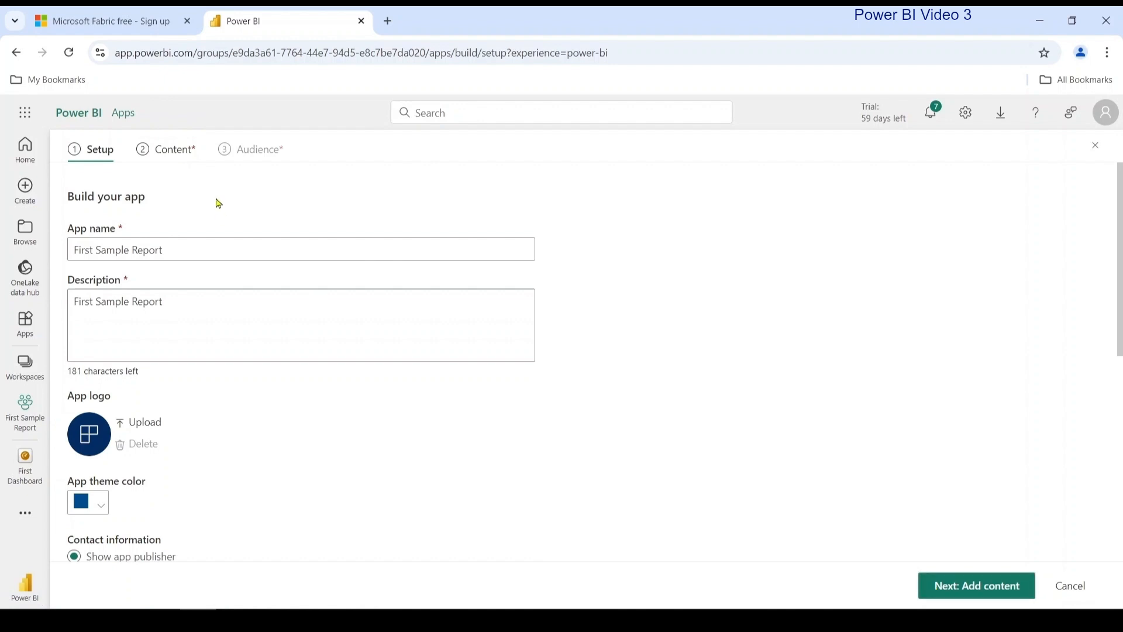
Step: Add Customer Sales, First Dashboard and SampleReport from the workspace as the app's content
click(172, 155)
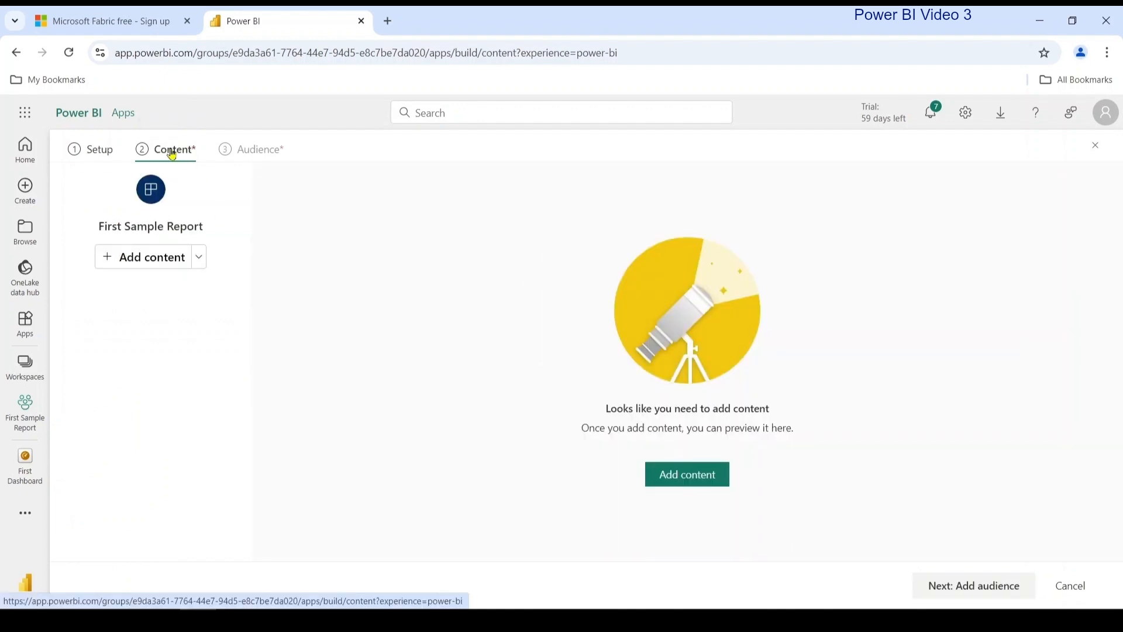
click(135, 260)
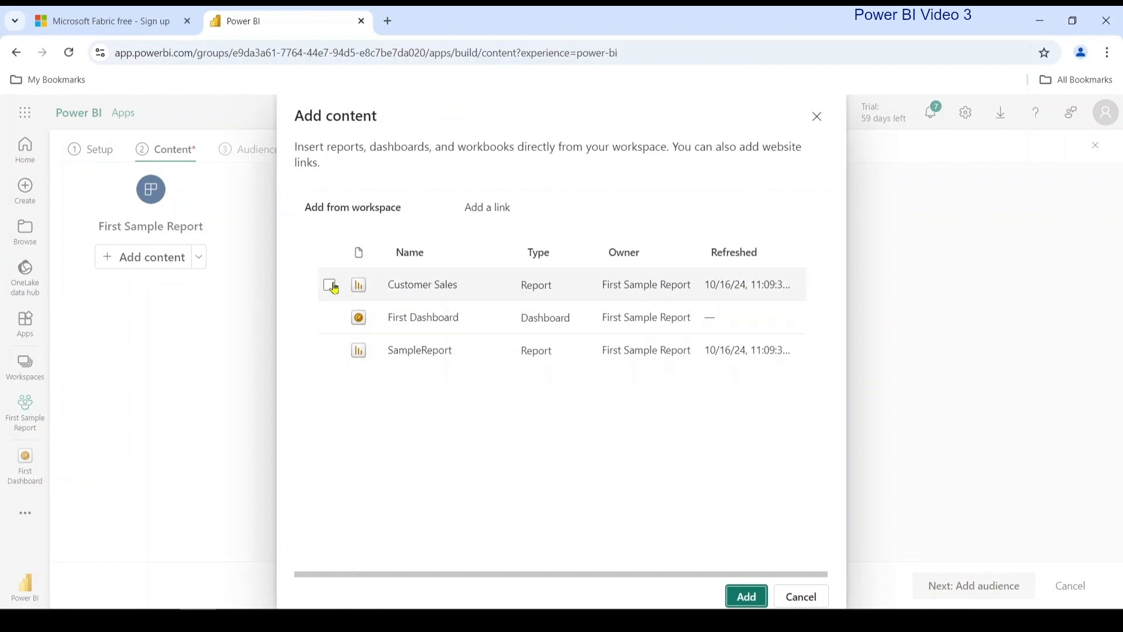
click(329, 317)
click(330, 350)
click(330, 285)
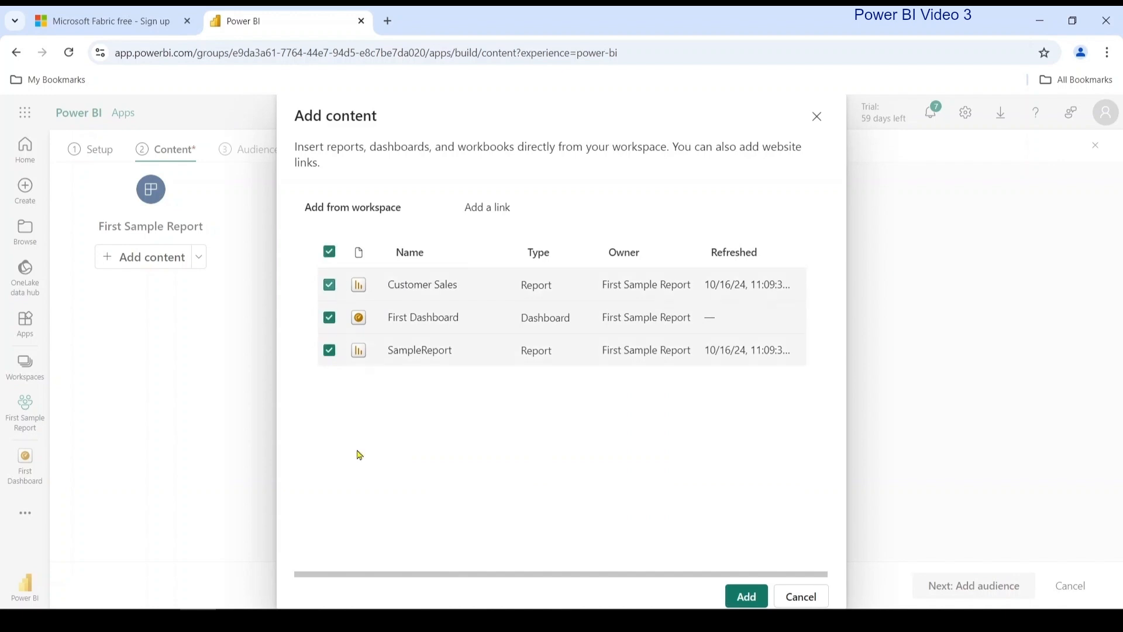
click(747, 597)
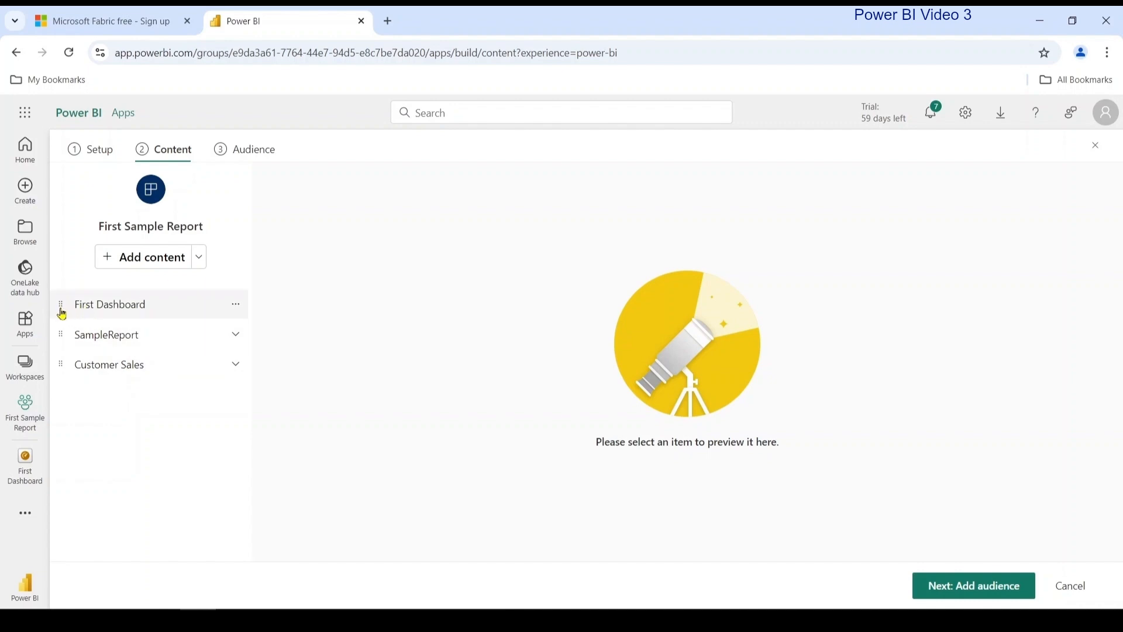
Step: Rename the First Dashboard entry in the app's content list as Dashboard
mouse_move(61, 310)
mouse_down()
mouse_move(61, 381)
mouse_move(63, 306)
mouse_up()
click(237, 307)
click(313, 307)
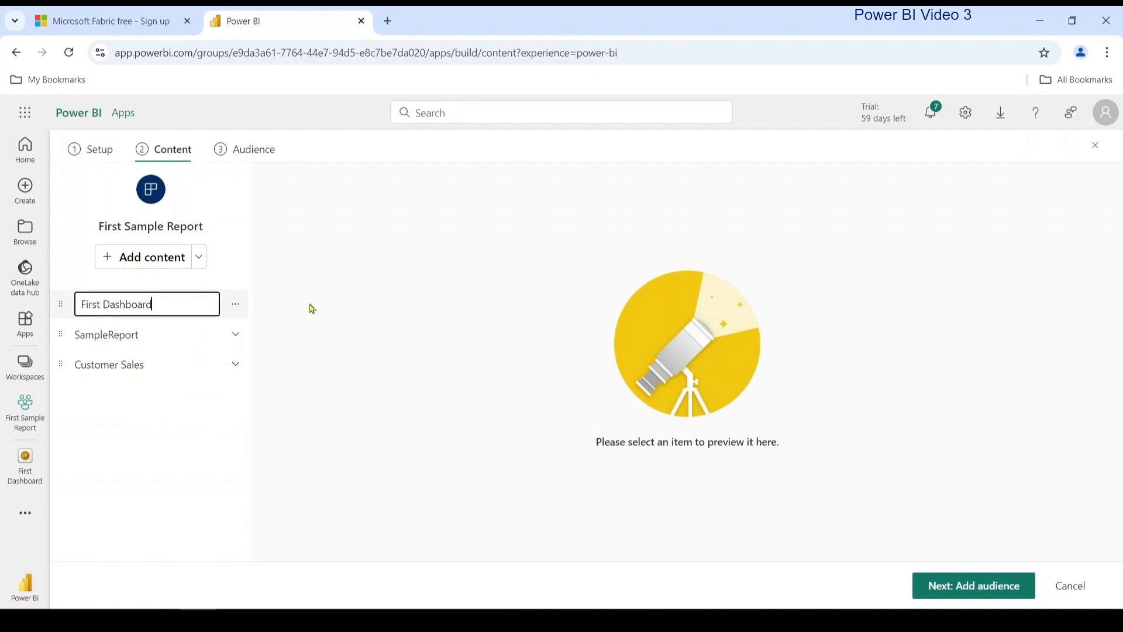
key(Delete)
key(Delete)
key(Delete)
key(Delete)
key(Delete)
key(Delete)
key(Return)
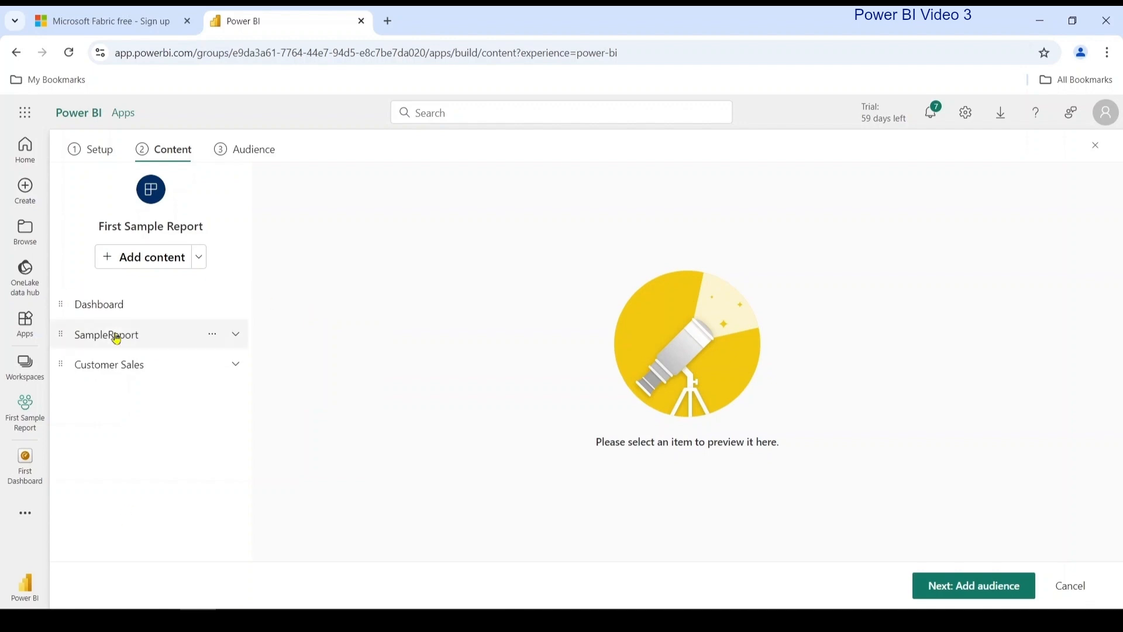
Step: Preview the Dashboard and SampleReport entries in the app content and collapse the SampleReport page list
click(115, 303)
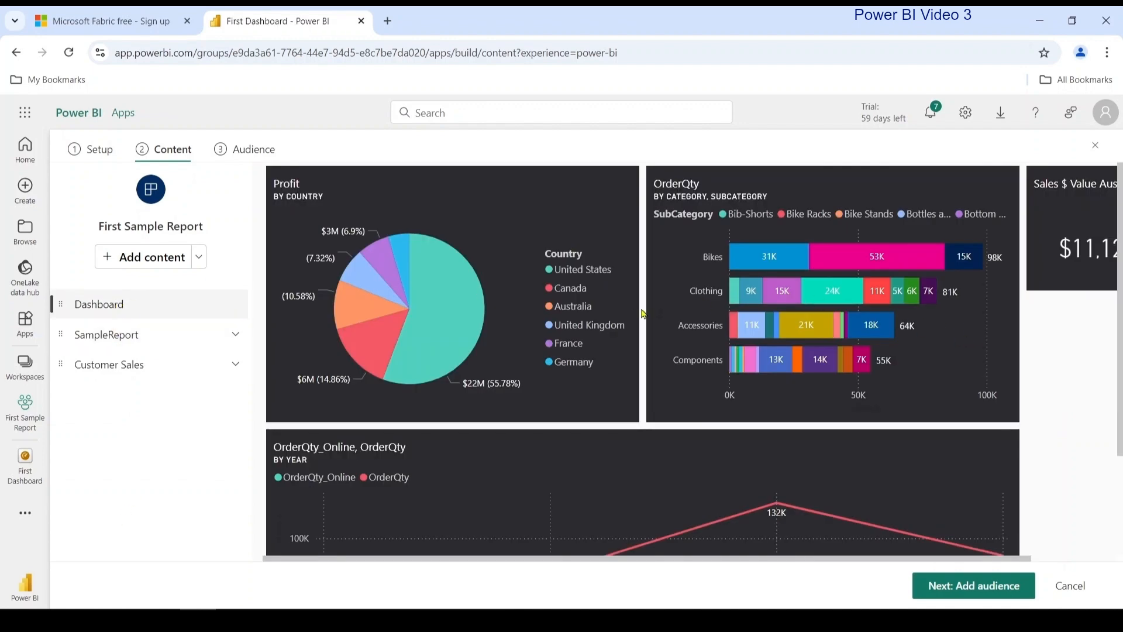
click(96, 336)
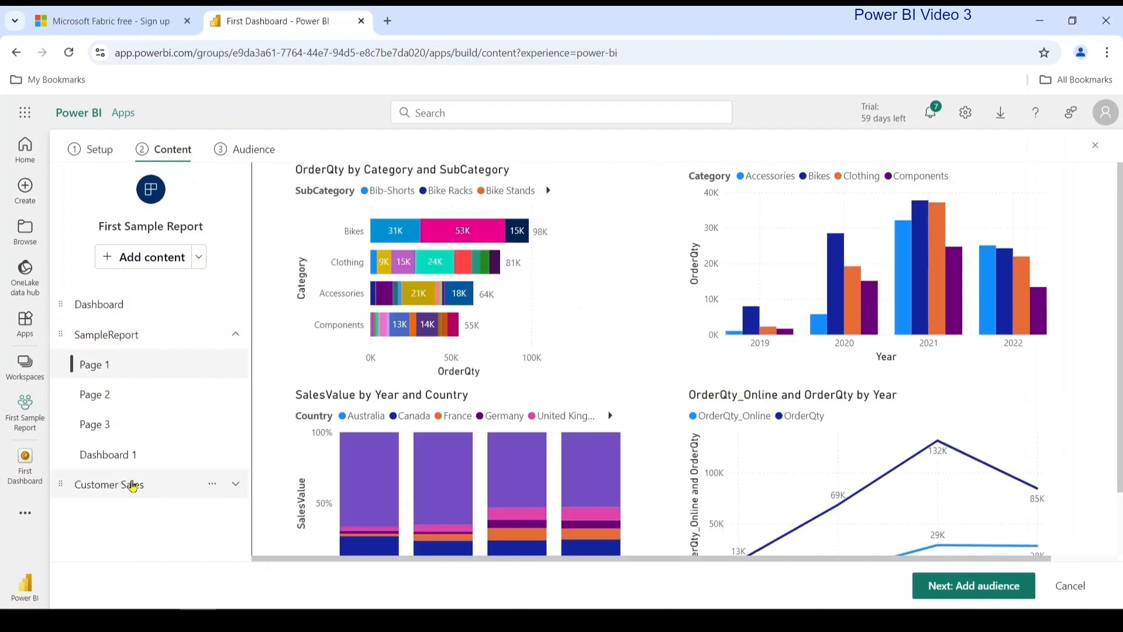
click(235, 334)
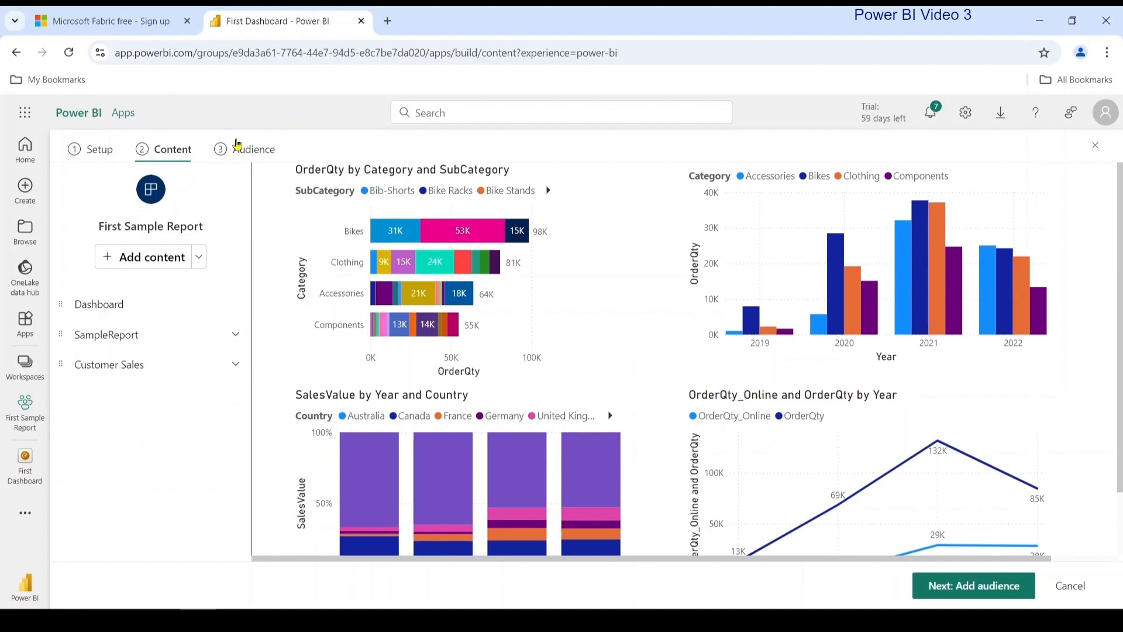
Step: Grant the app's audience access to specific users and add the new organization user
click(238, 150)
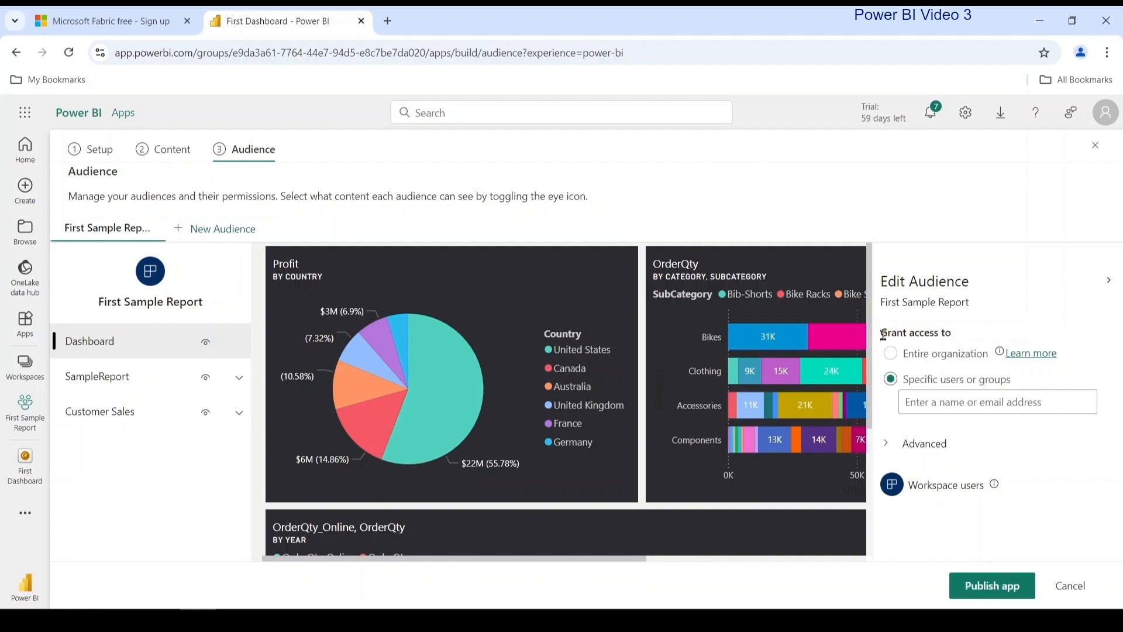
click(972, 405)
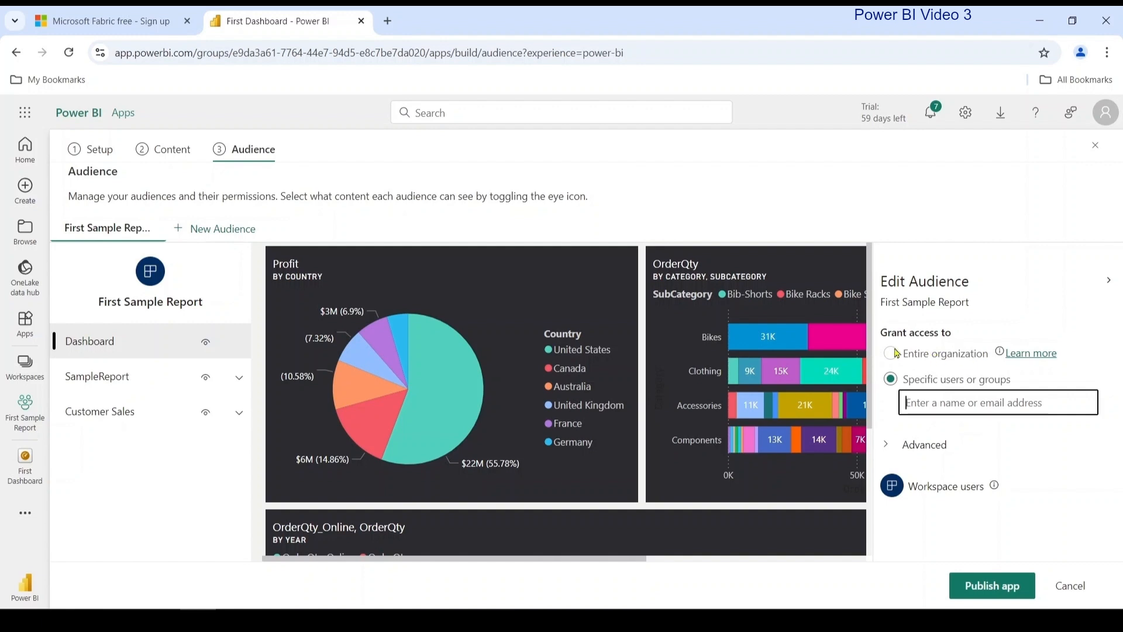
click(915, 383)
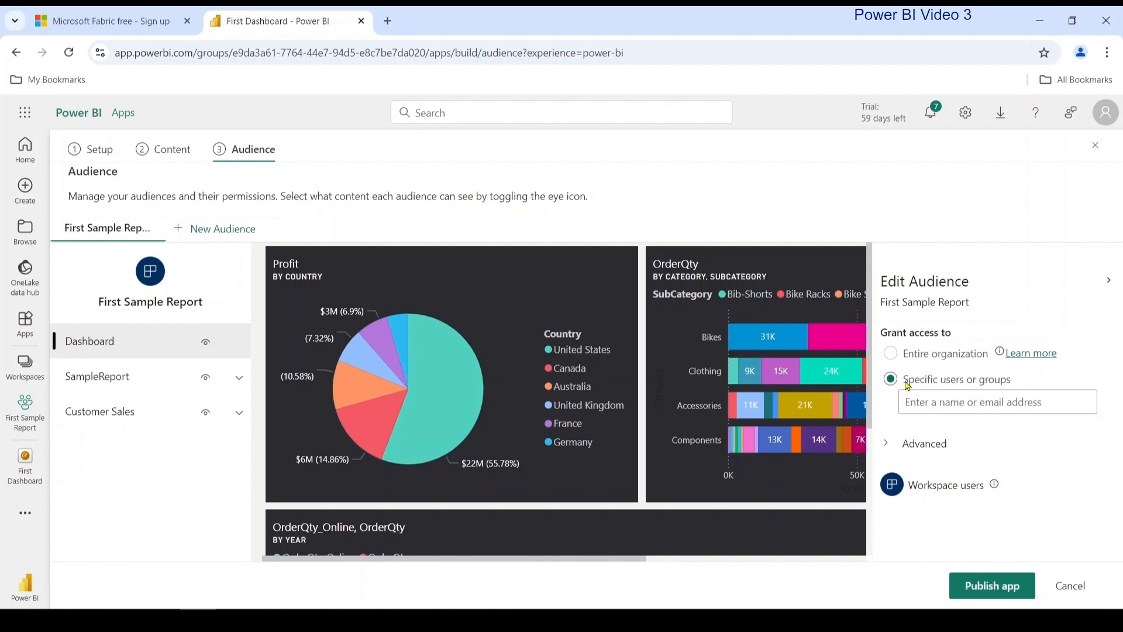
click(907, 402)
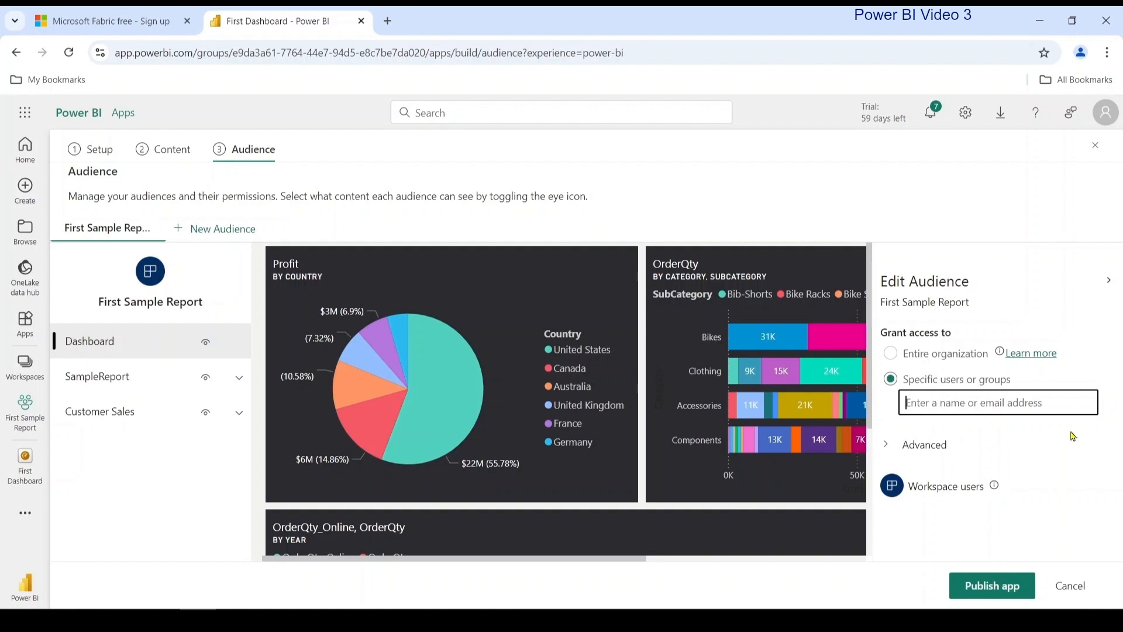
text(St)
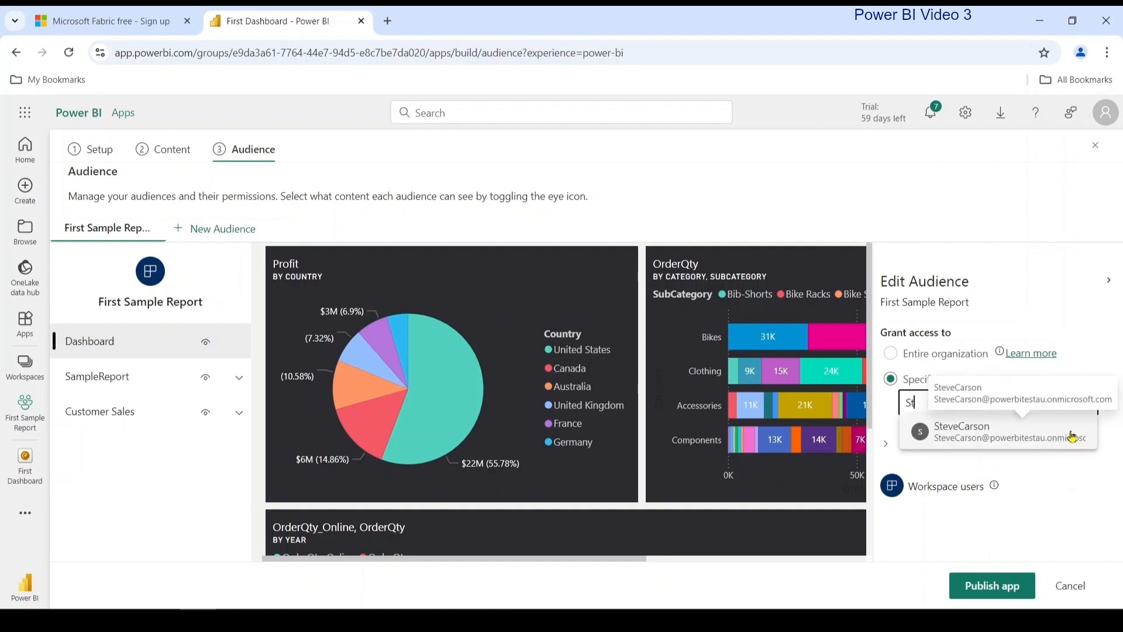
click(966, 434)
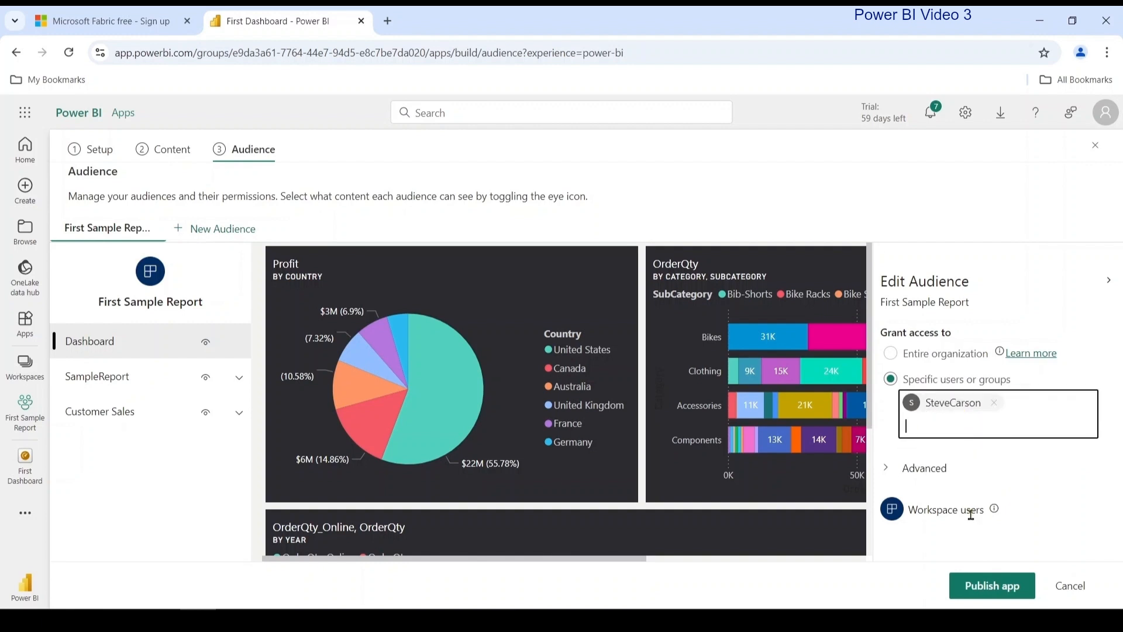
Step: Publish the First Sample Report app, confirm the publishing notice, and close the link dialog
click(986, 592)
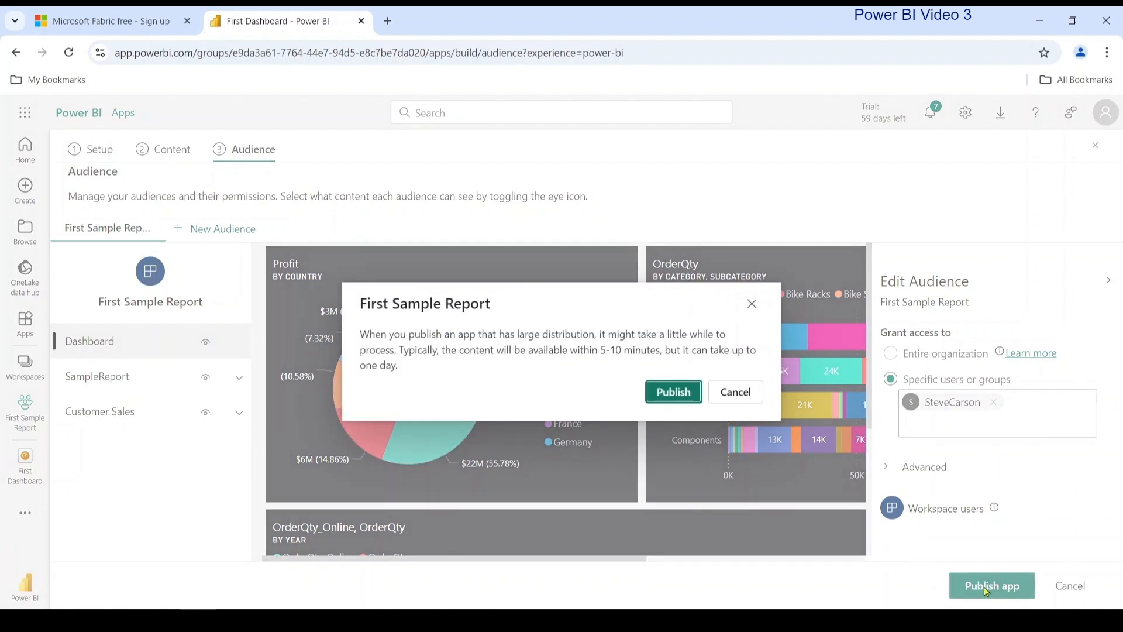
drag(361, 336, 677, 372)
click(507, 377)
click(677, 393)
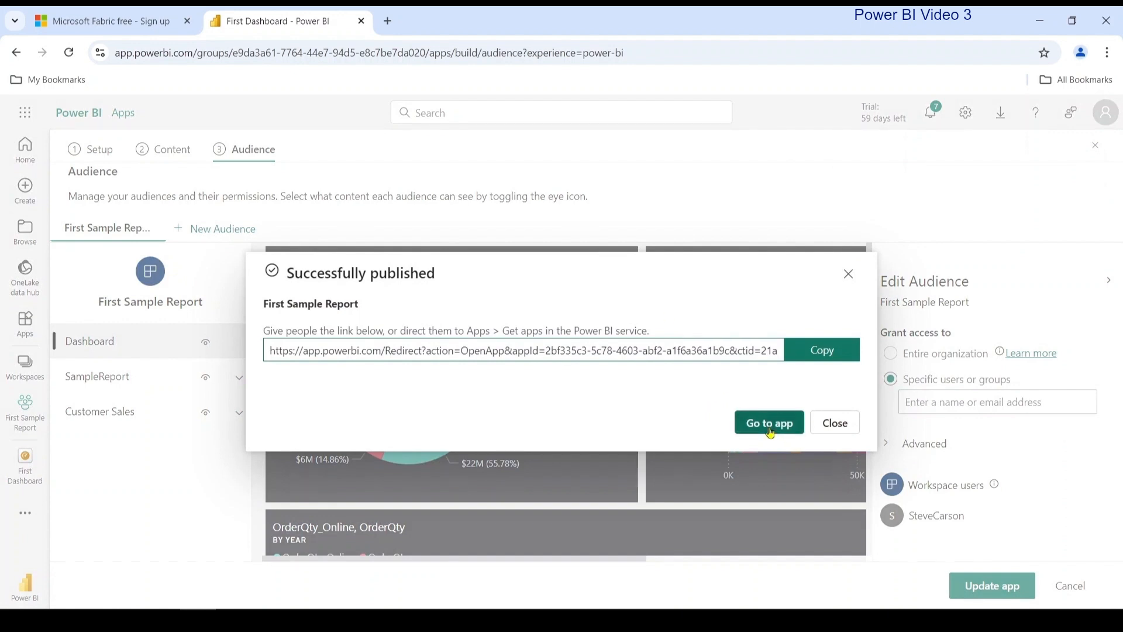
click(836, 430)
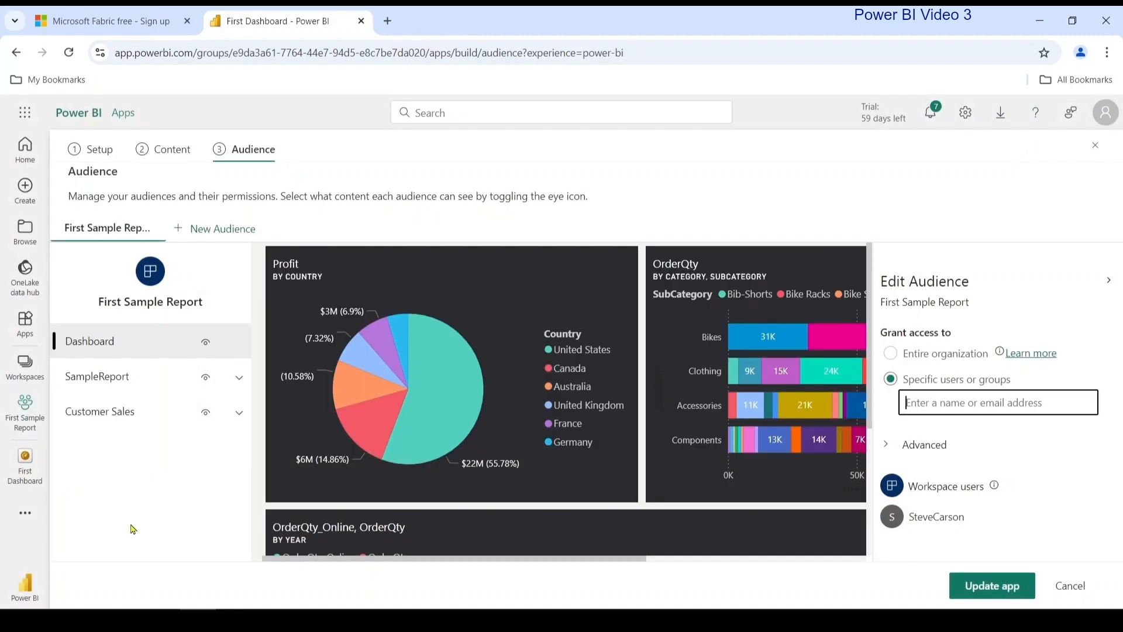
Step: Open the First Sample Report app from the Apps page, look through its dashboard, and go back to the list
click(18, 332)
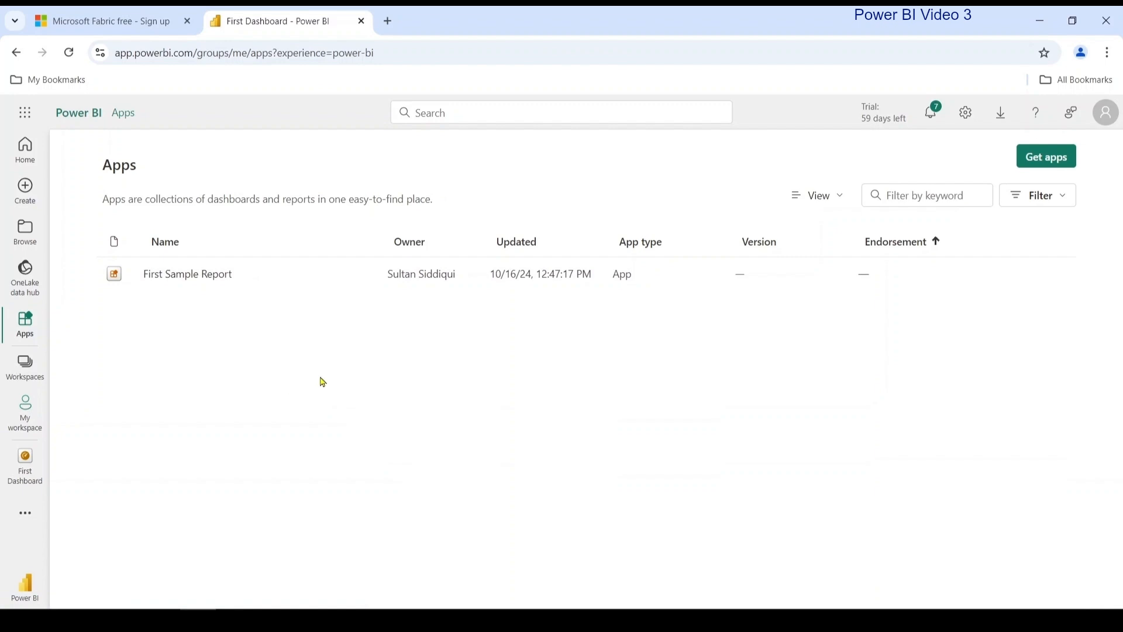
click(170, 282)
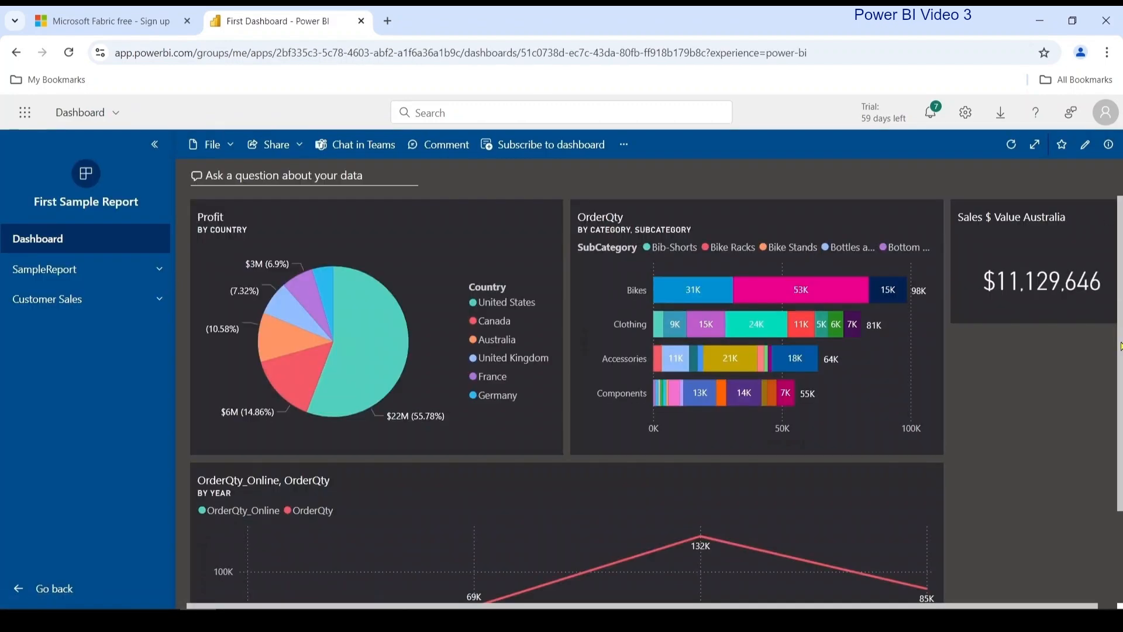
drag(1121, 346, 1121, 486)
drag(1121, 563, 1121, 316)
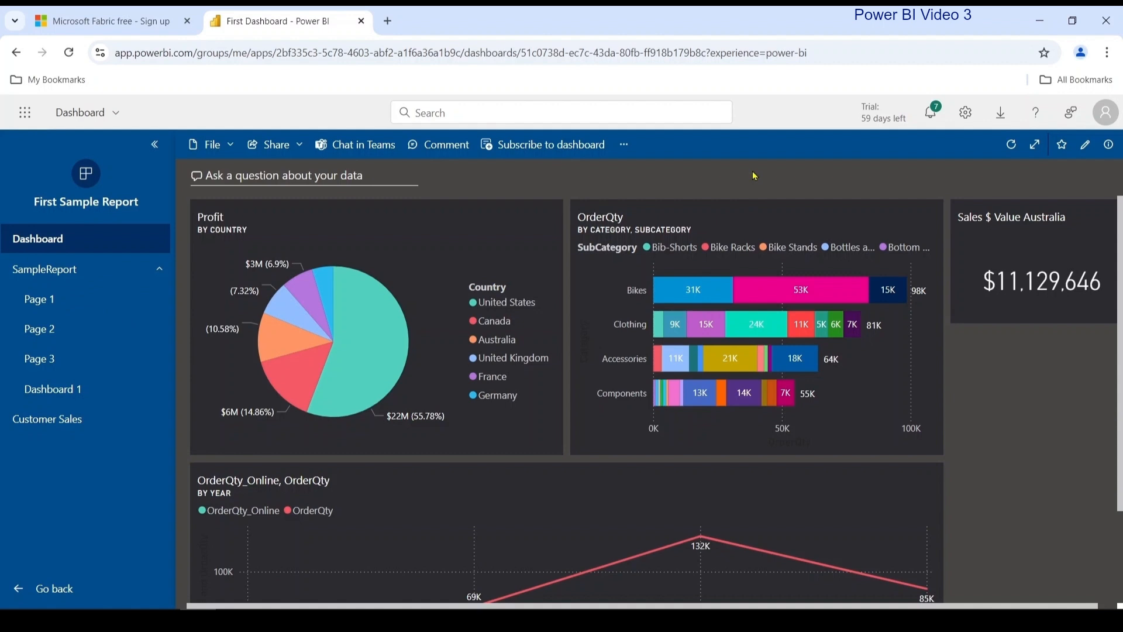
click(64, 593)
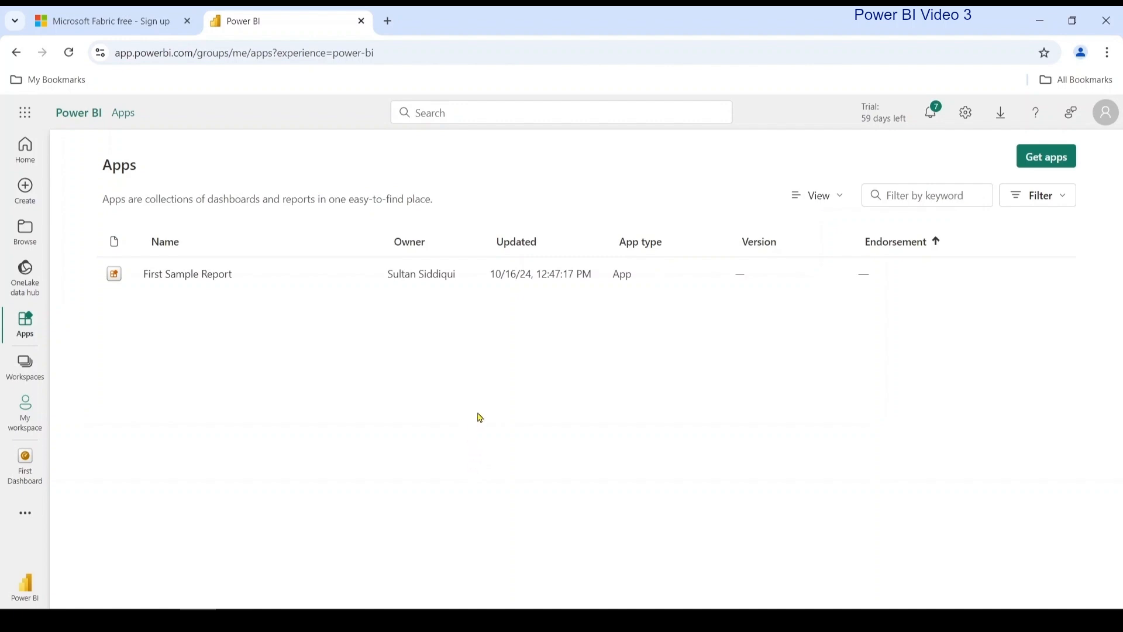
click(1104, 114)
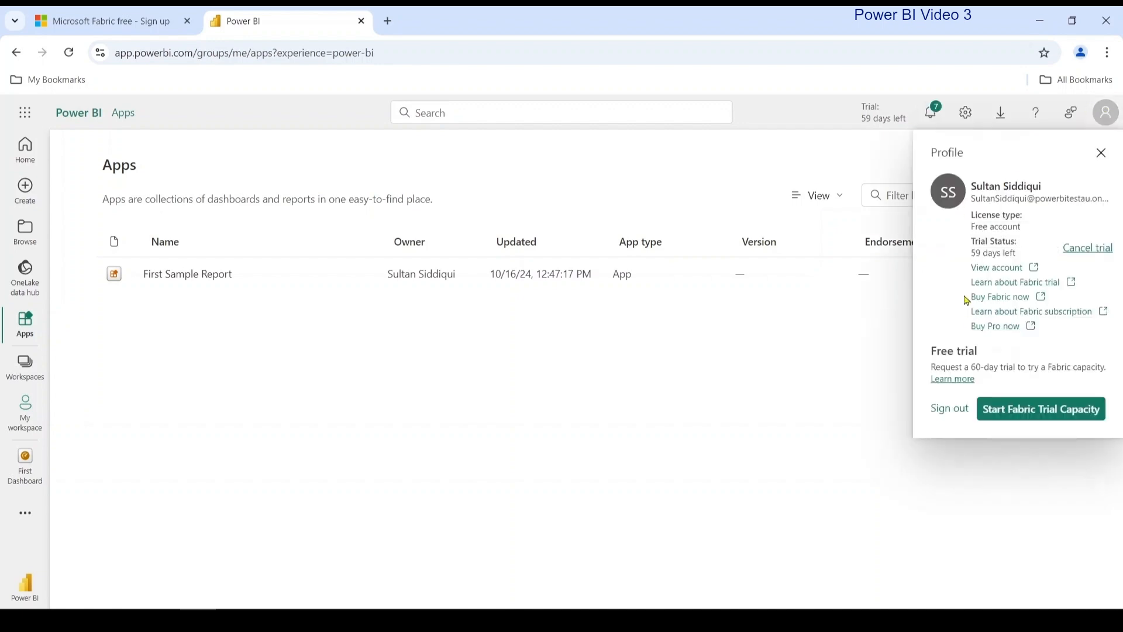
click(948, 416)
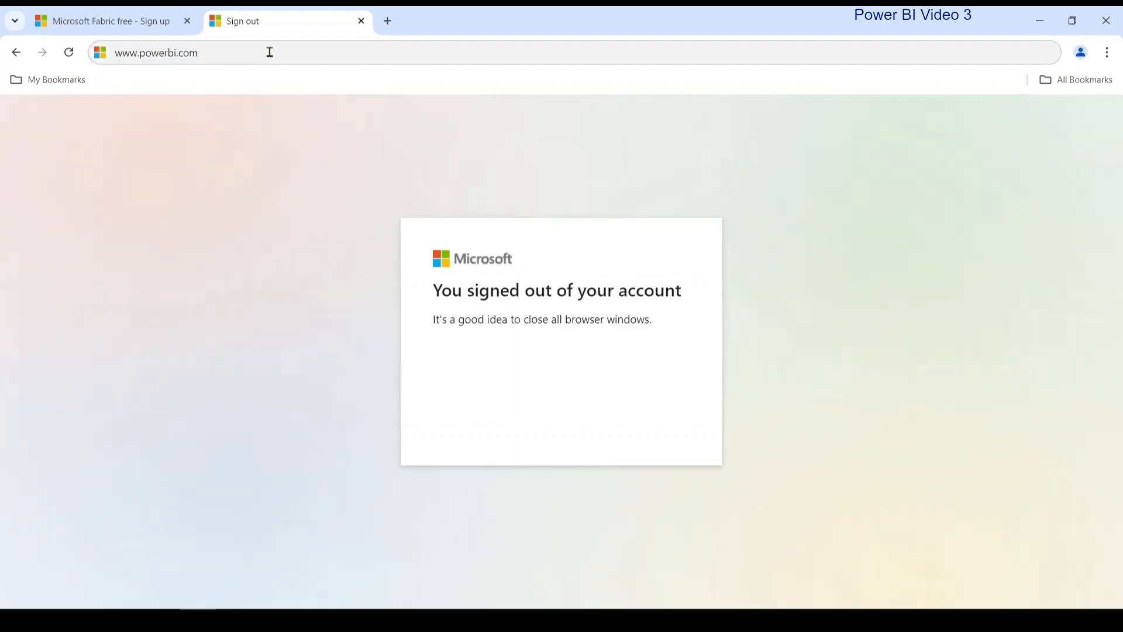
click(278, 51)
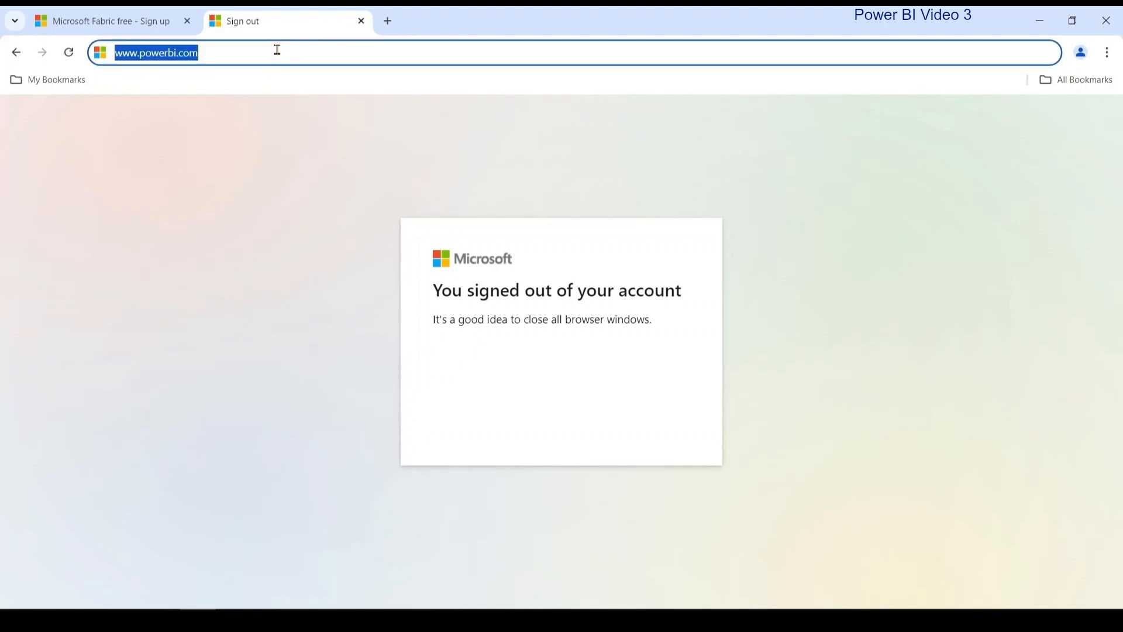
key(Return)
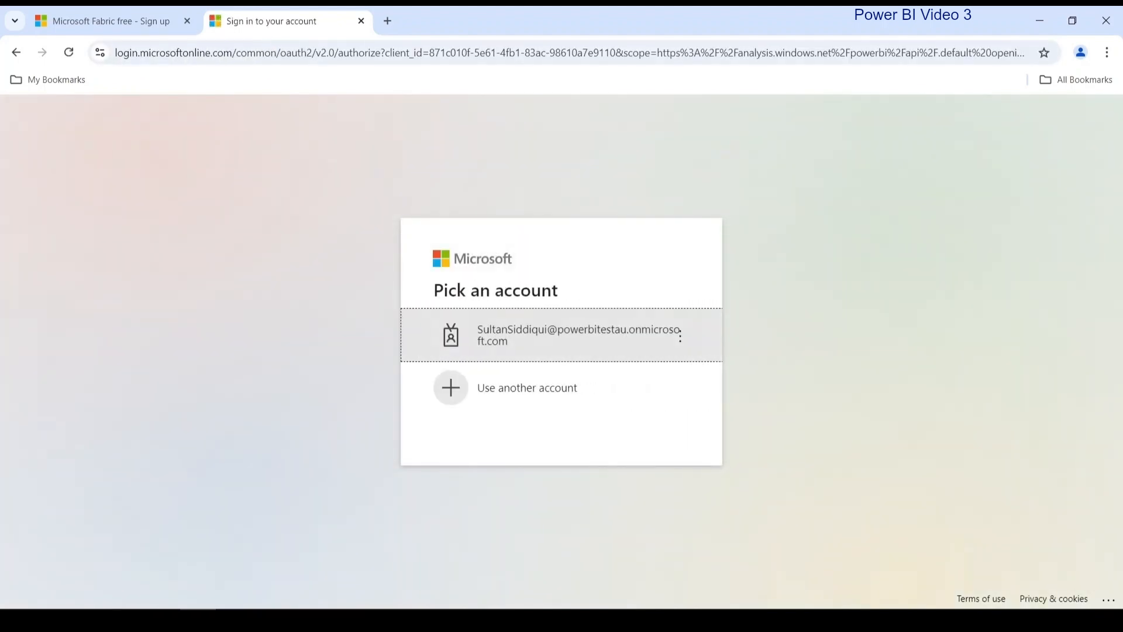
Step: Sign in with another account using the new user's e-mail and temporary password, and set a new account password
click(512, 399)
key(ctrl+v)
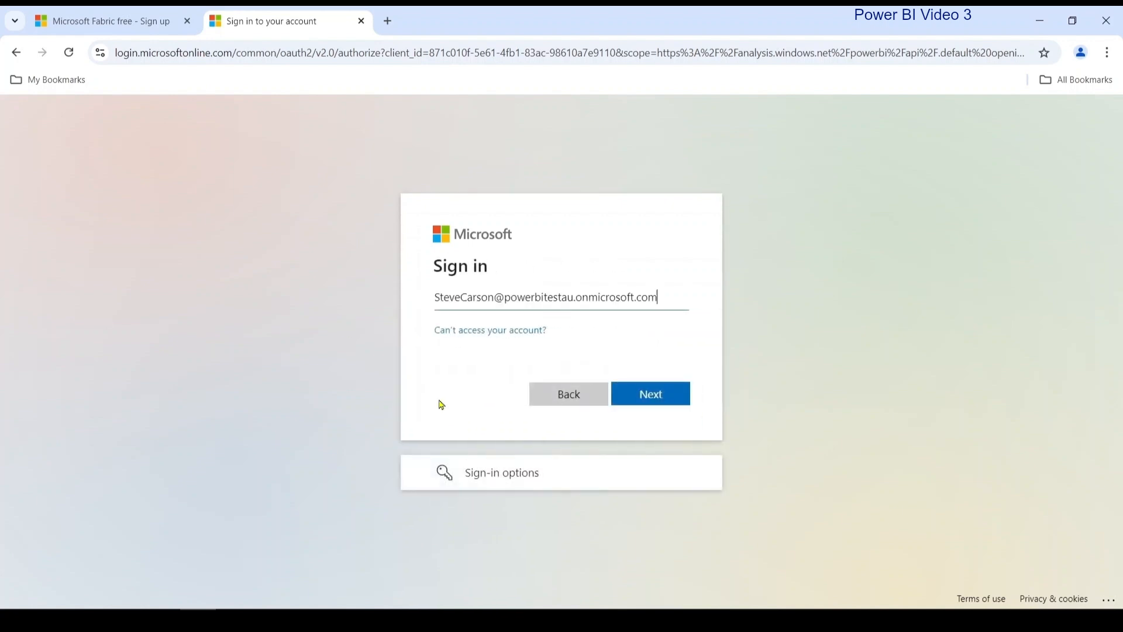
click(663, 408)
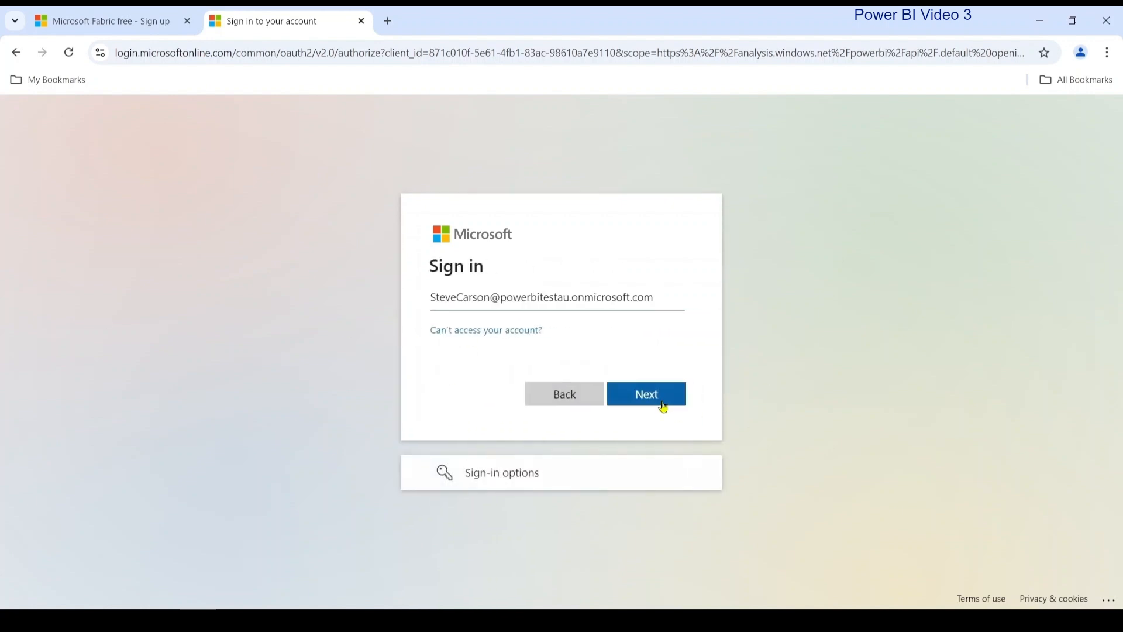
key(ctrl+v)
click(649, 421)
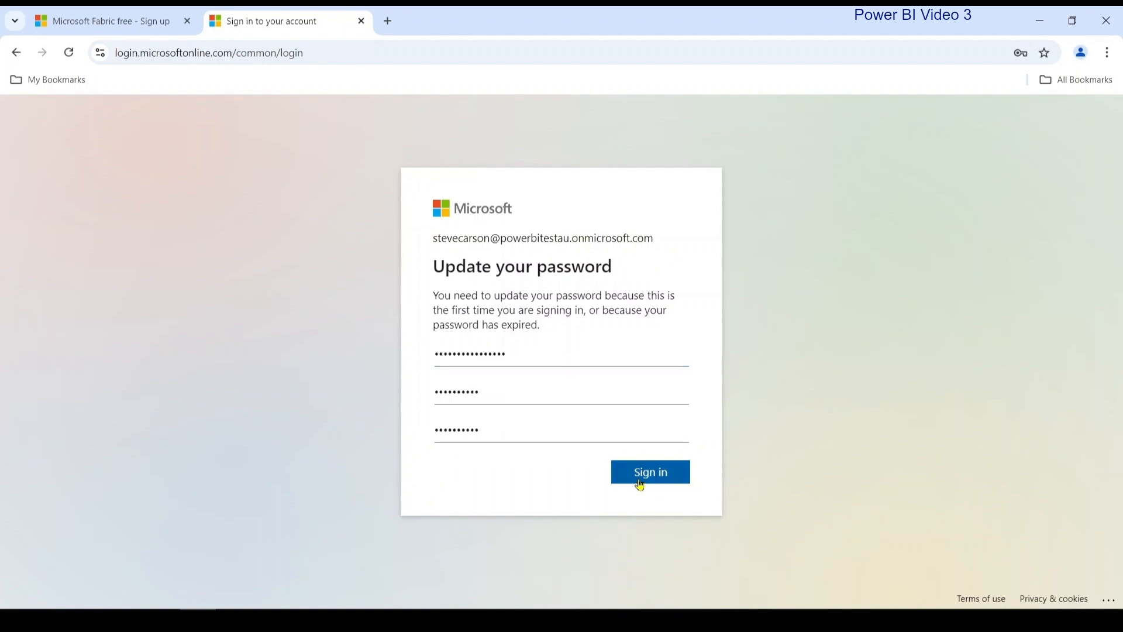
click(648, 477)
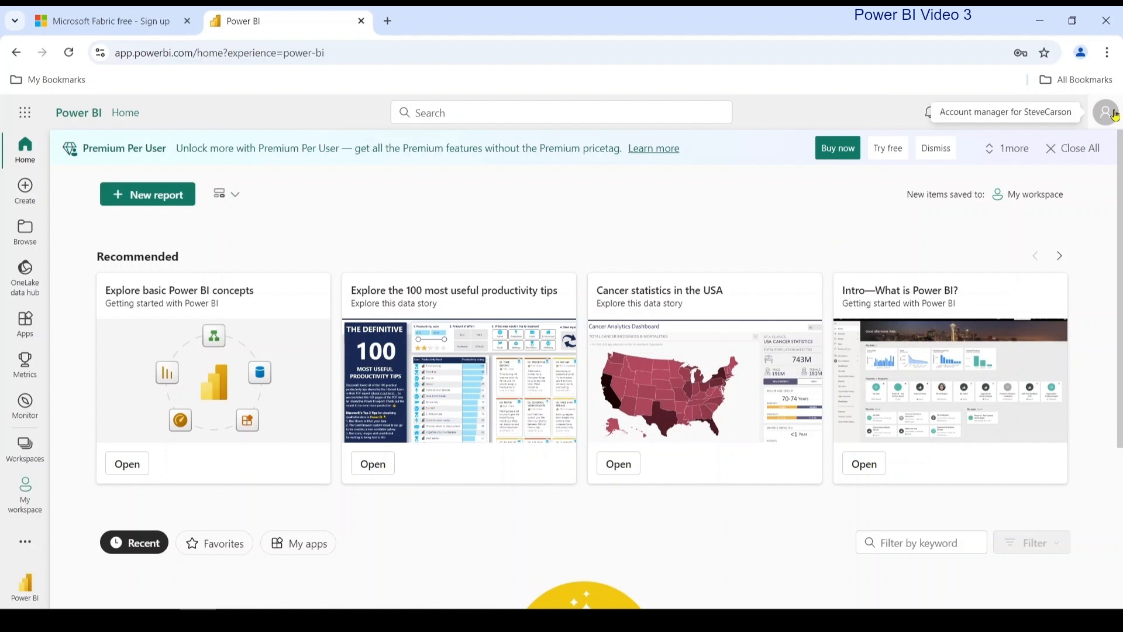
Step: Check the signed-in user's name and license type in the account profile, and close the profile
click(1115, 116)
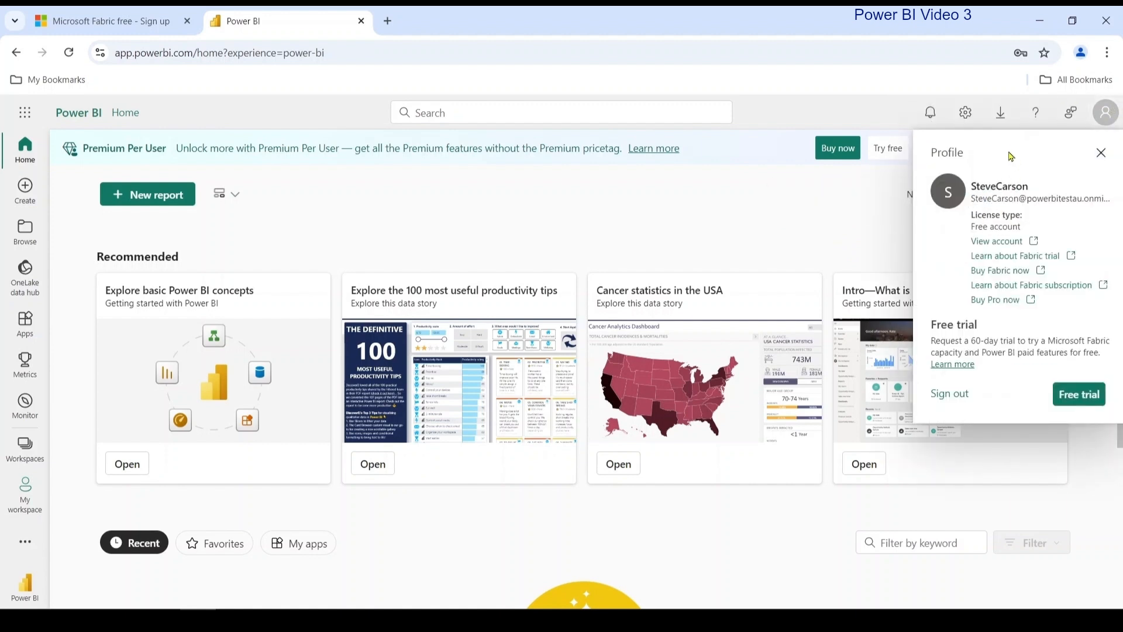
double_click(989, 197)
drag(976, 227, 1025, 230)
click(1015, 146)
click(1101, 153)
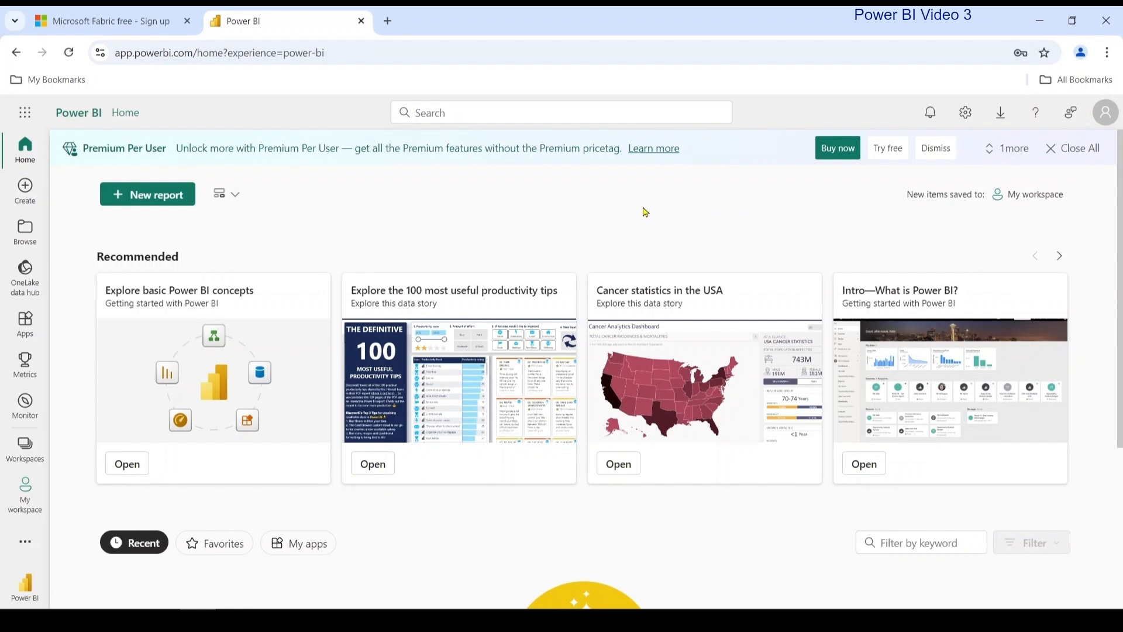
Step: Open First Sample Report from the Apps page and review the license upgrade offer with its 60-day trial terms
click(24, 332)
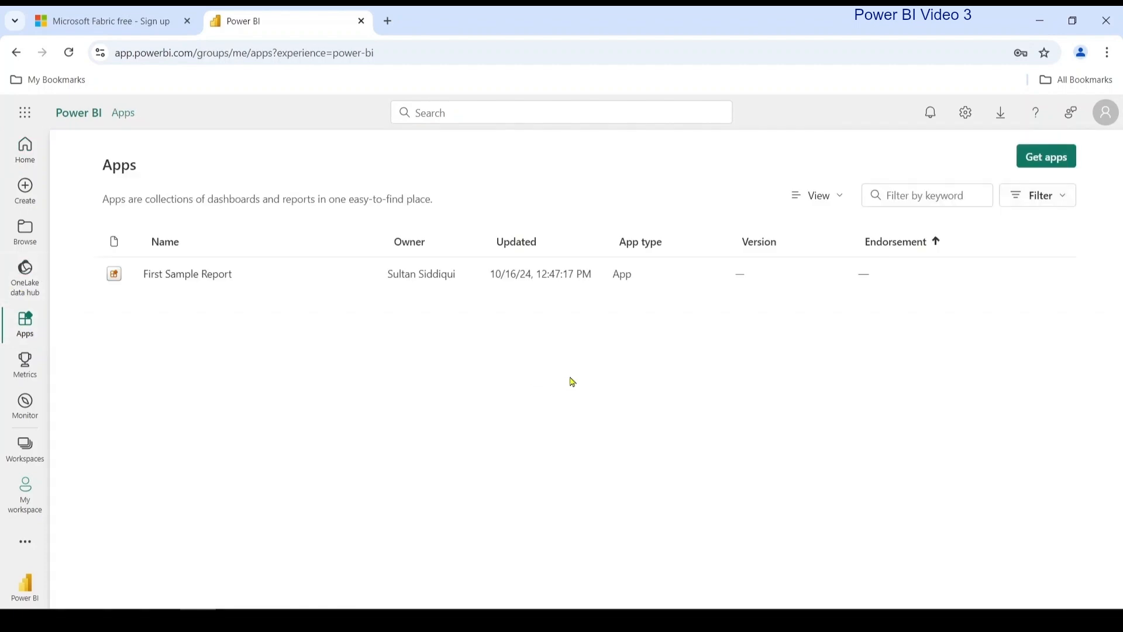
click(172, 279)
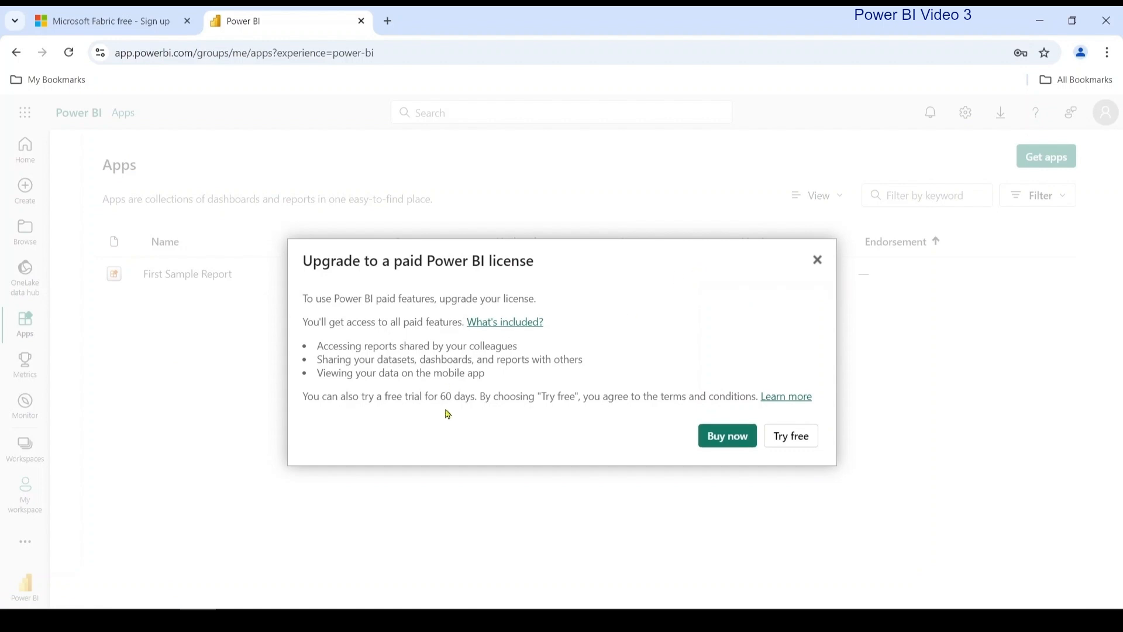
drag(428, 261, 484, 265)
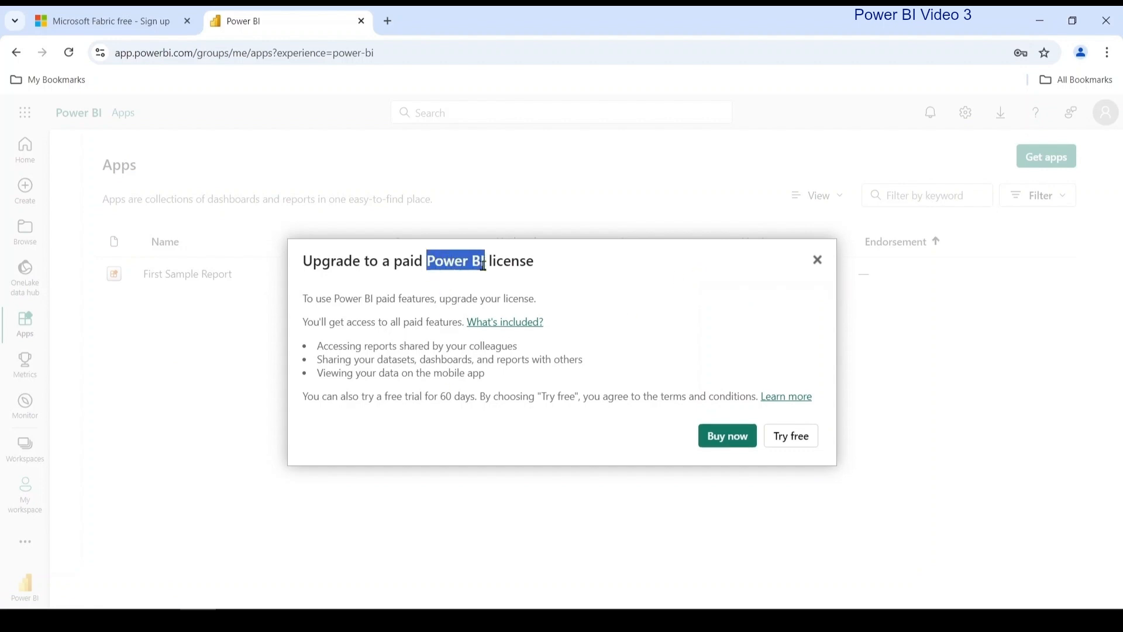
click(491, 455)
drag(438, 398, 477, 399)
click(560, 475)
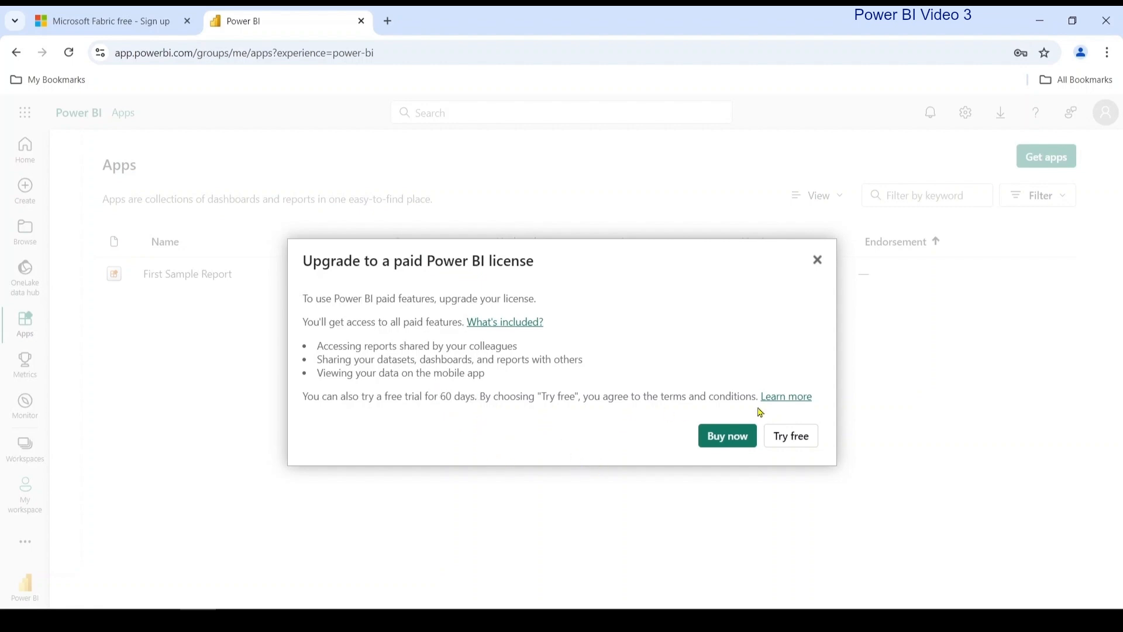
Step: Start the free trial of the paid Power BI features and acknowledge the trial notice
click(792, 436)
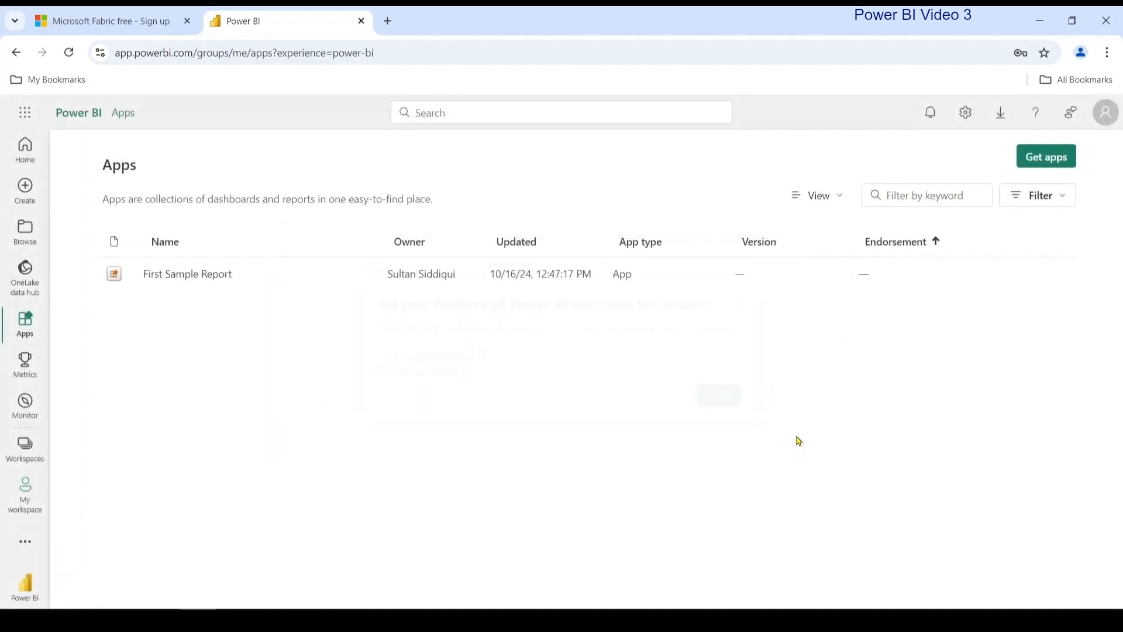
drag(512, 305, 729, 308)
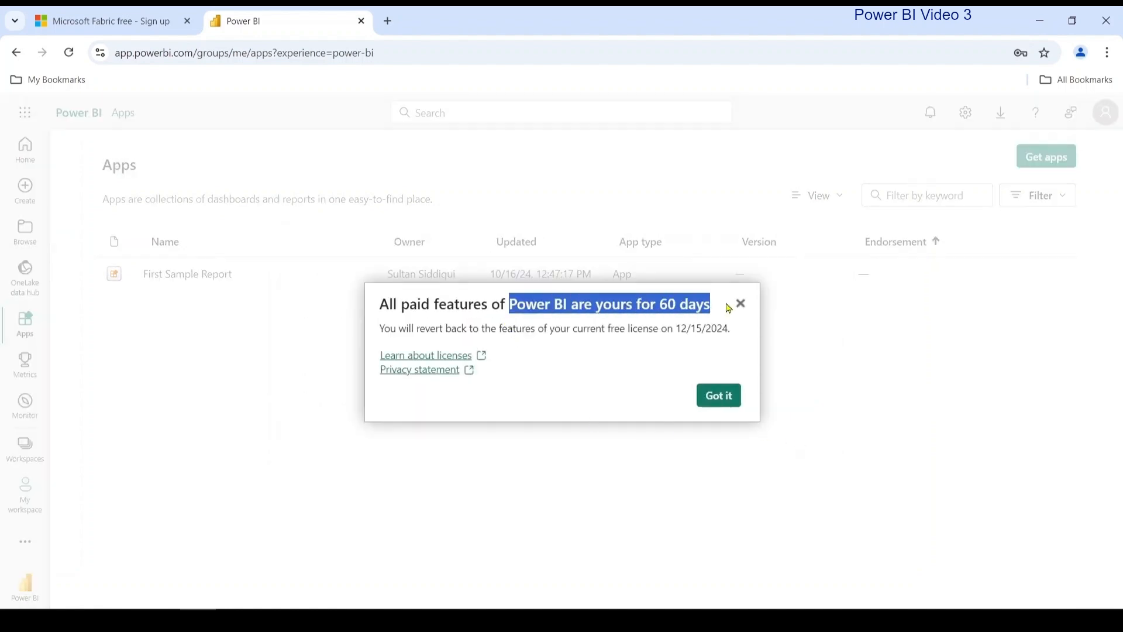
click(623, 379)
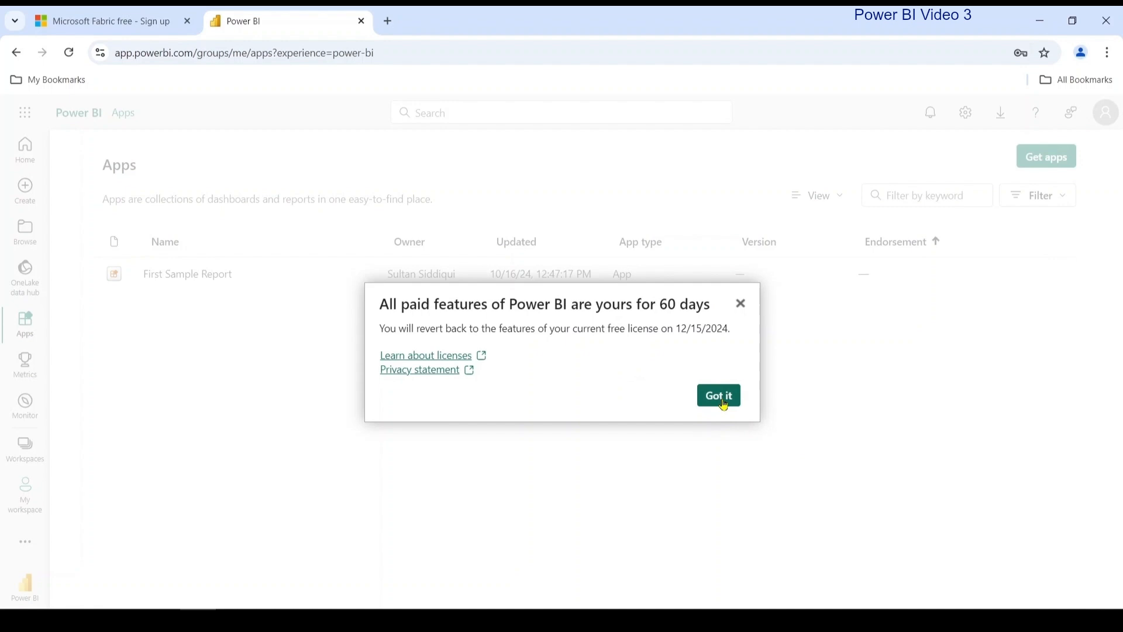
click(722, 400)
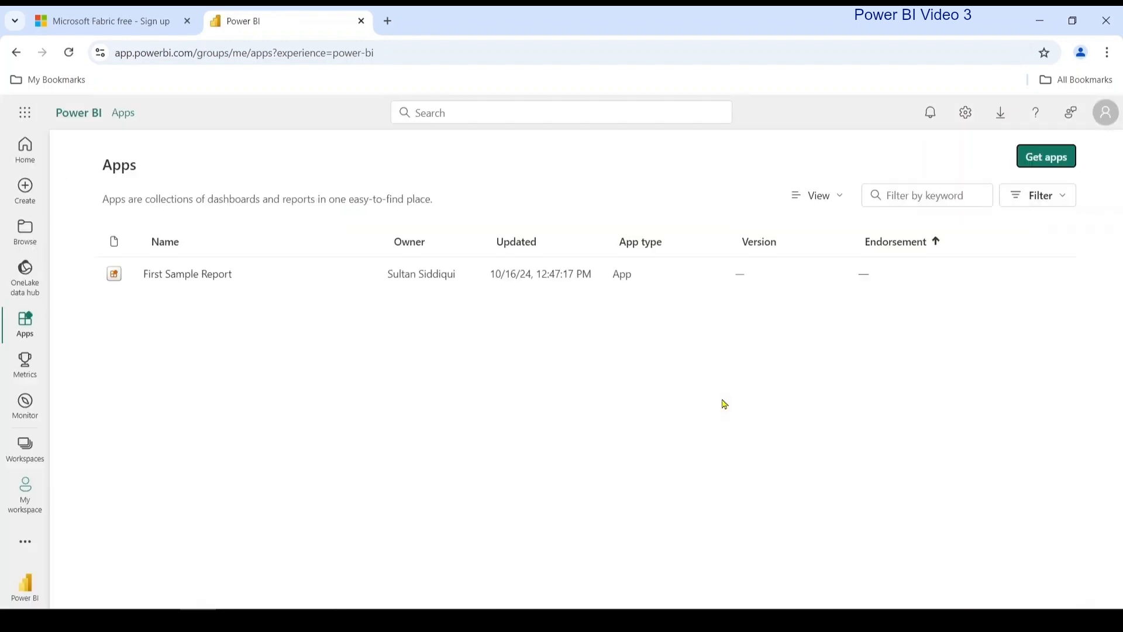
Step: Open the First Sample Report app and look through its SampleReport pages and Customer Sales, ending on the Dashboard
click(190, 275)
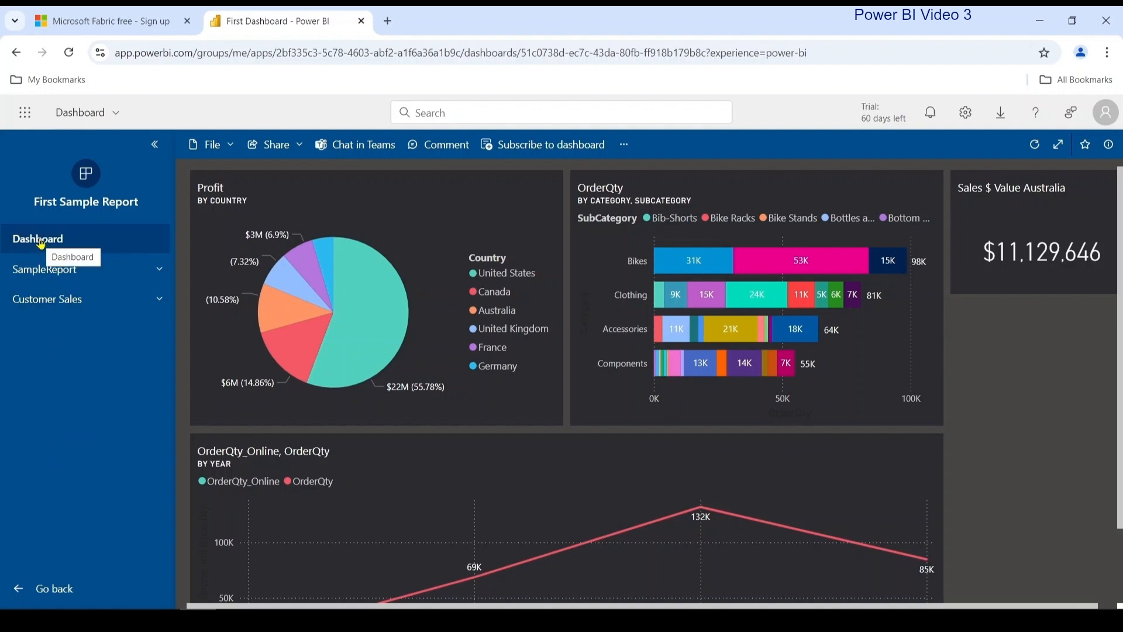
click(57, 269)
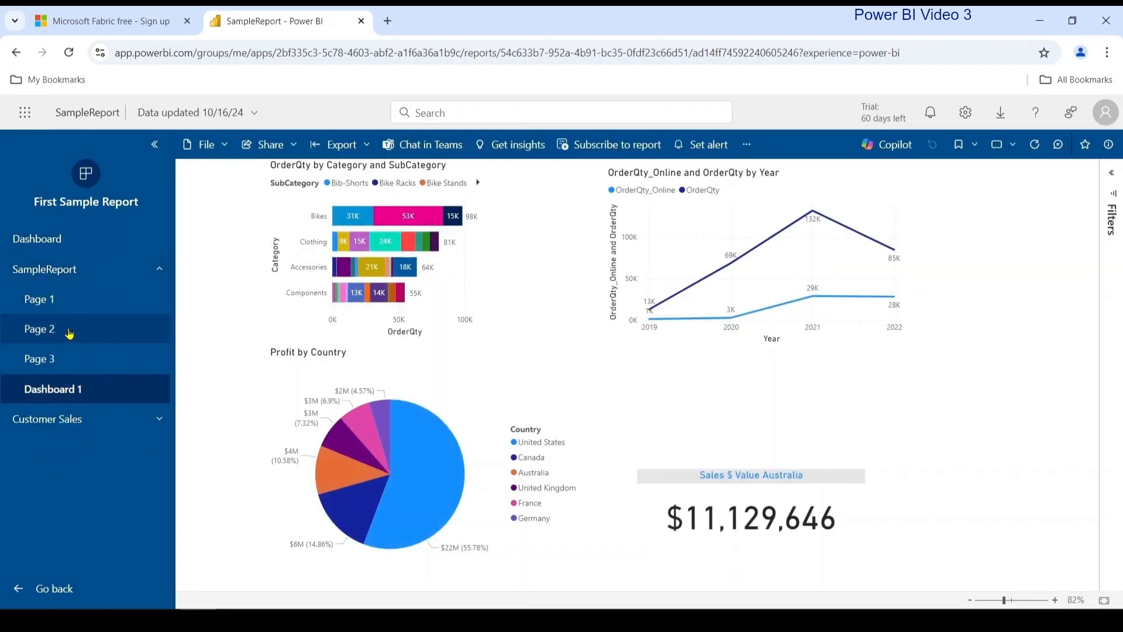
click(72, 334)
click(94, 422)
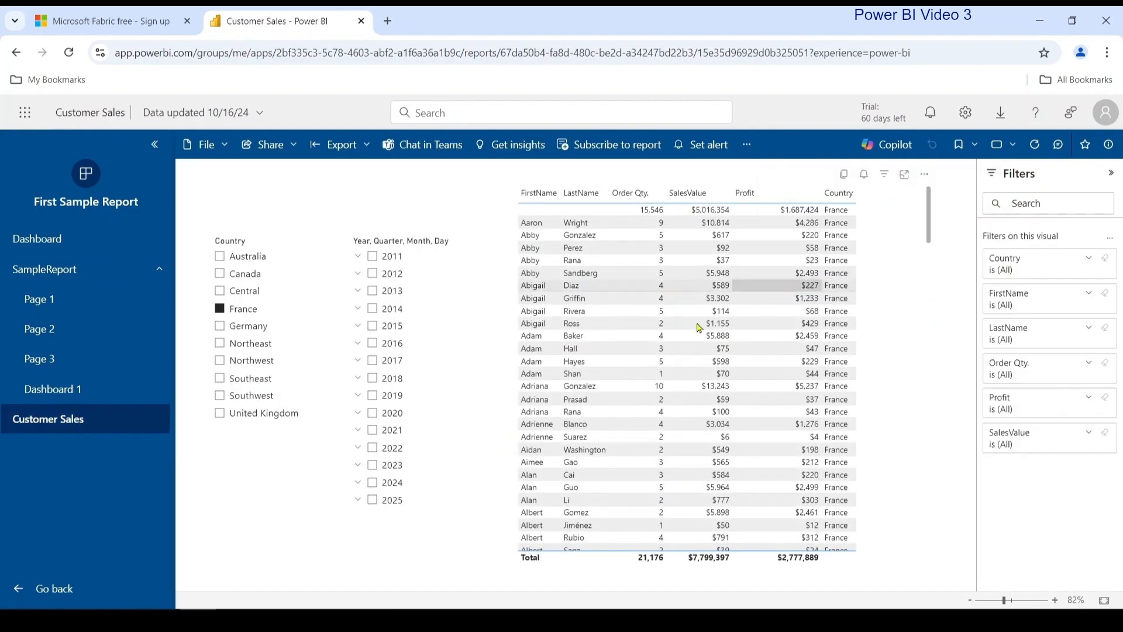
click(62, 308)
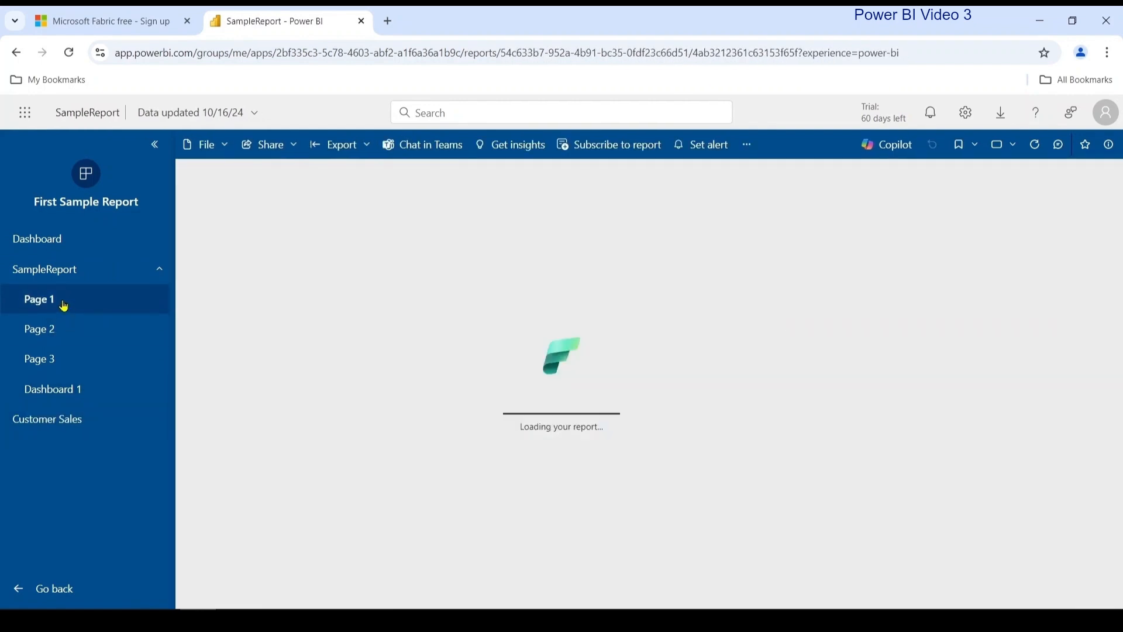
click(49, 241)
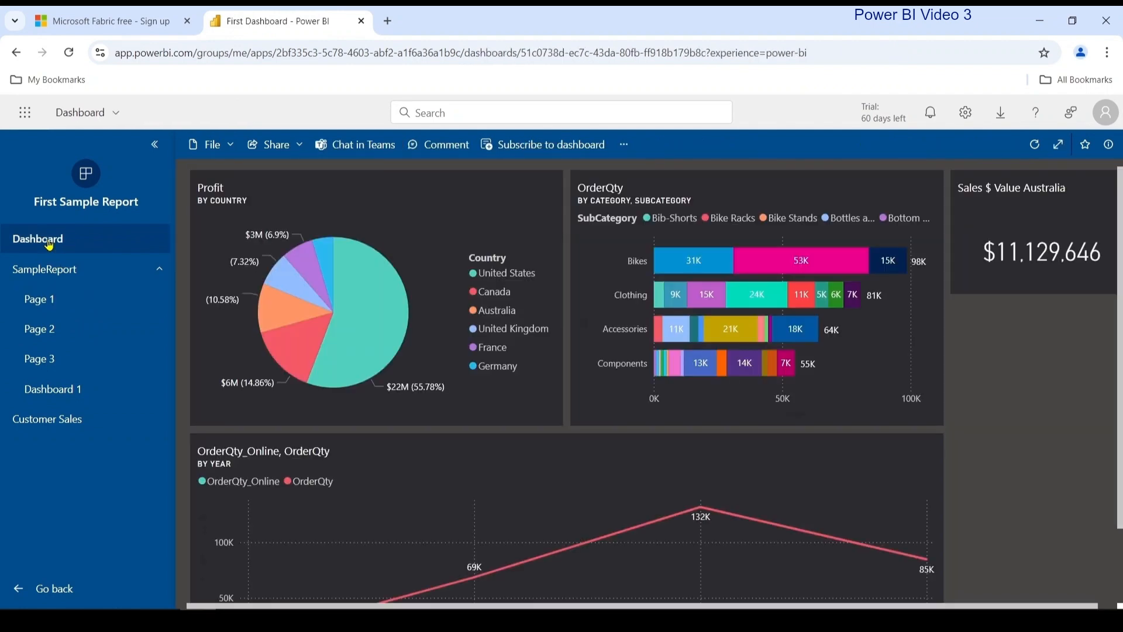
Step: Check which account is viewing the dashboard in the profile details, and close them
click(1112, 111)
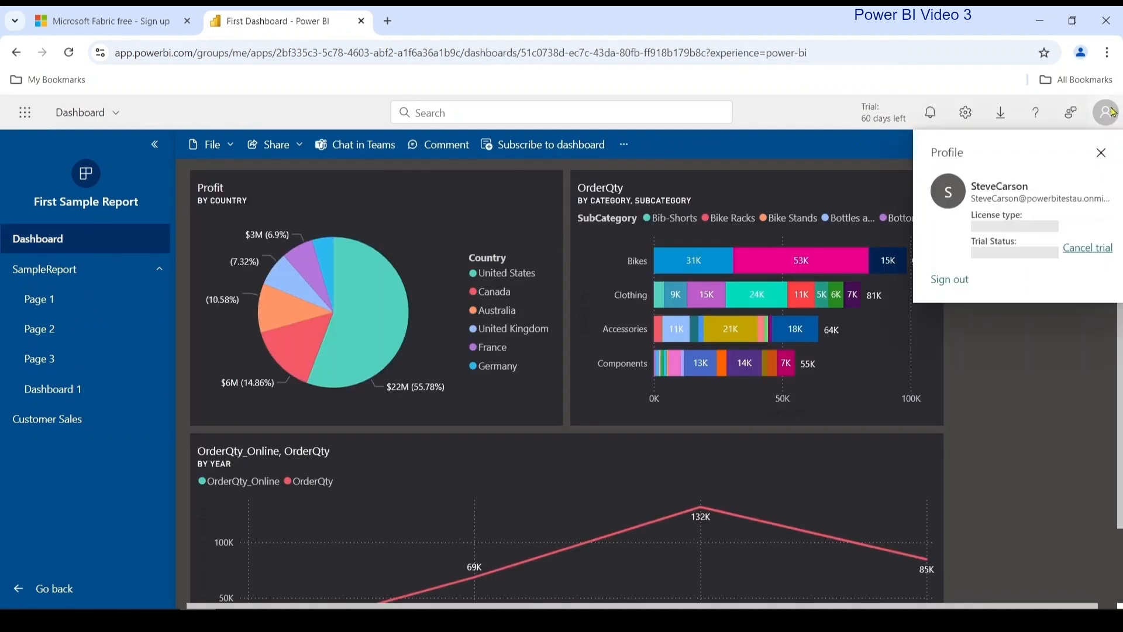
drag(1033, 199, 970, 199)
click(748, 156)
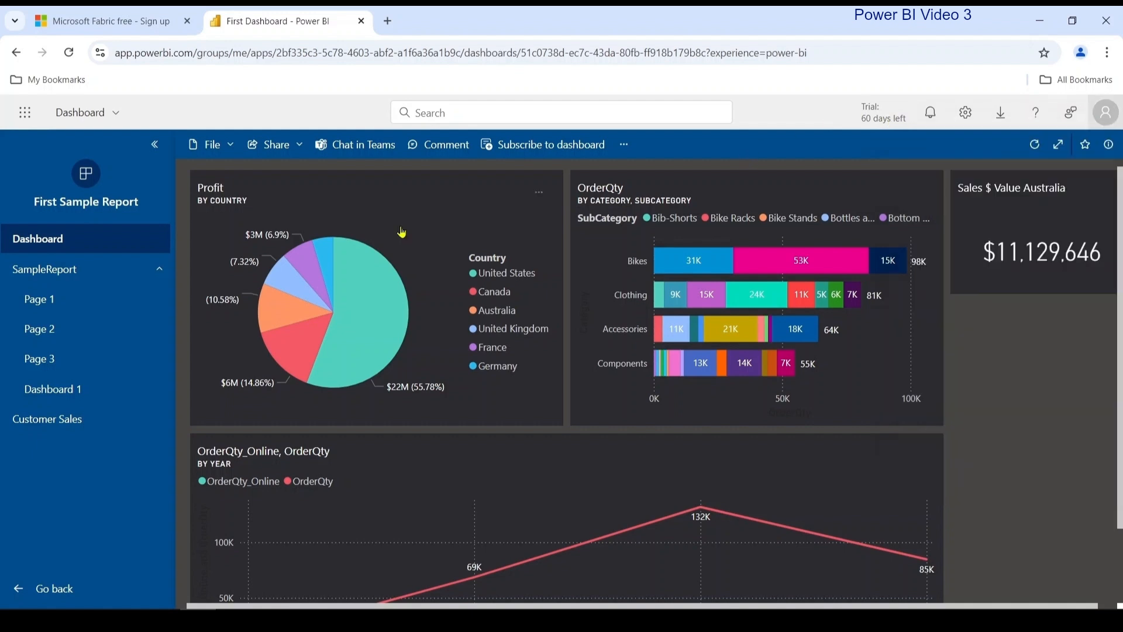
Step: Leave the First Sample Report app for the Apps list and open the account profile
click(59, 593)
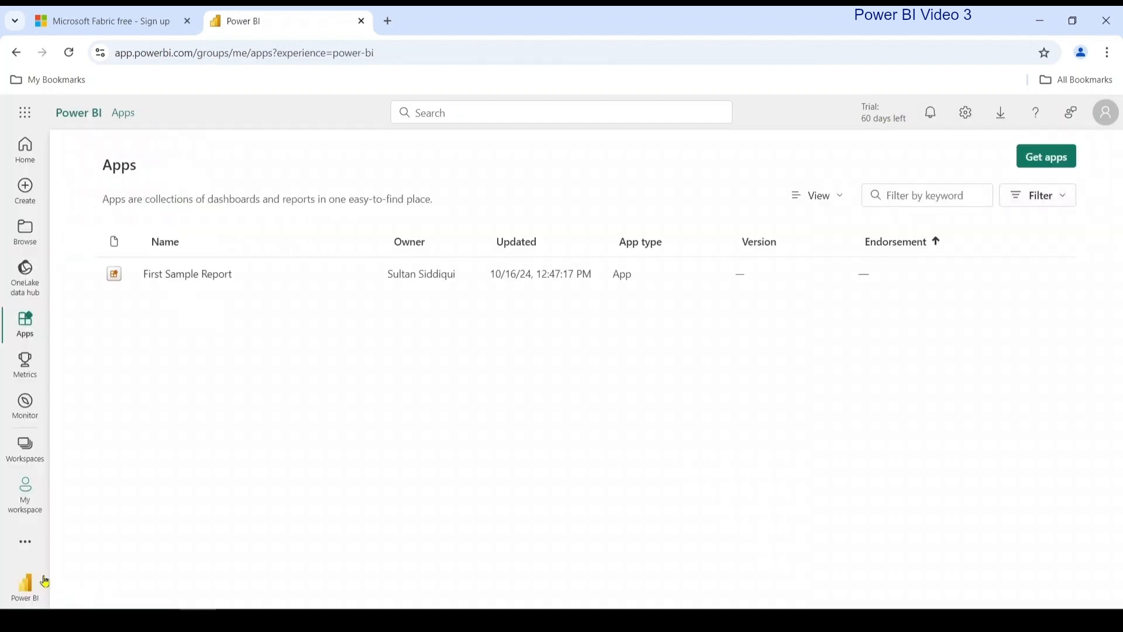
click(1107, 114)
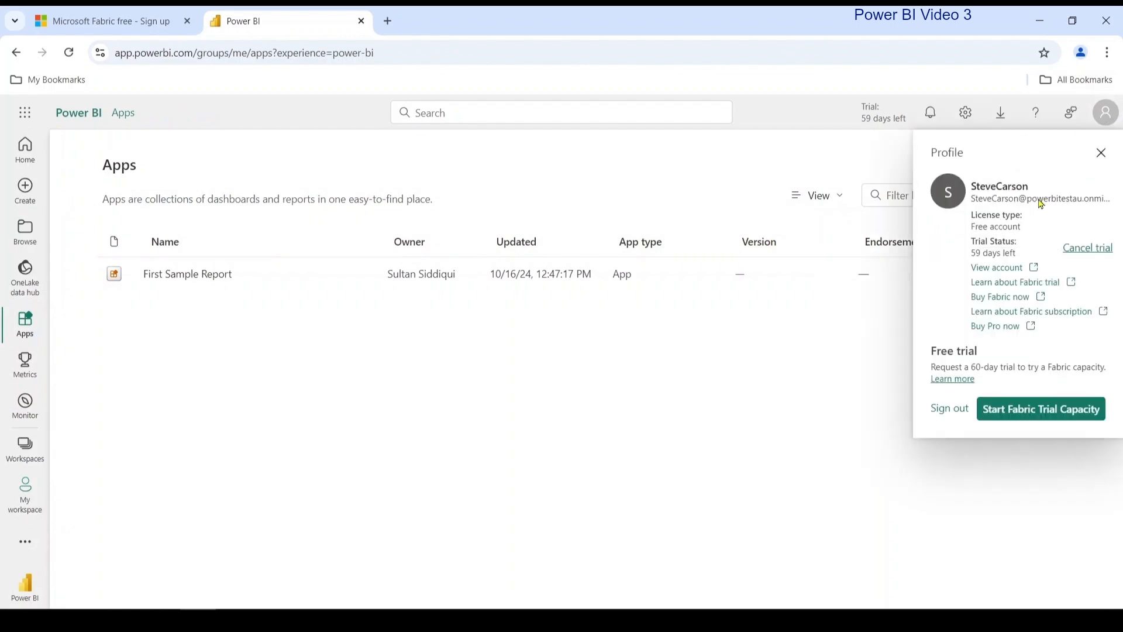